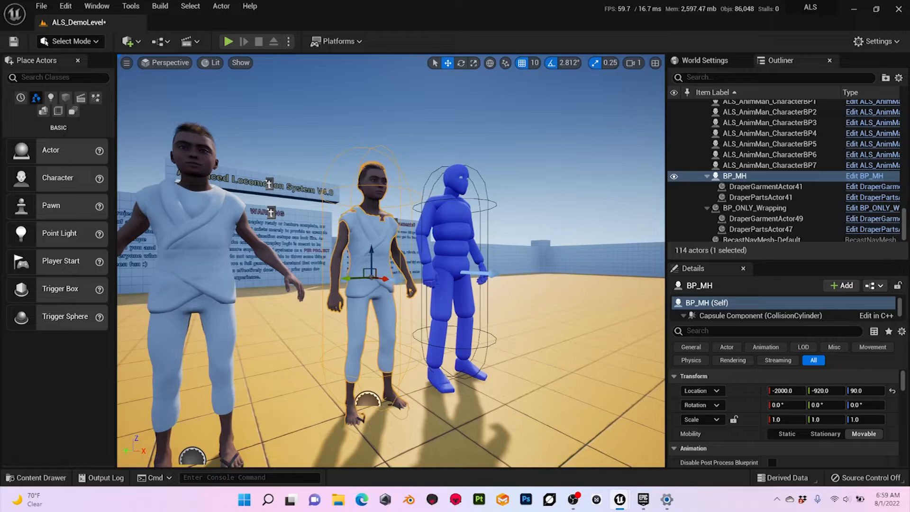
# - Play-test the MetaHuman character in the demo level, hiding the HUD and switching its overlay state while running around
pyautogui.moveTo(343, 255); pyautogui.dragTo(282, 249, button='right')
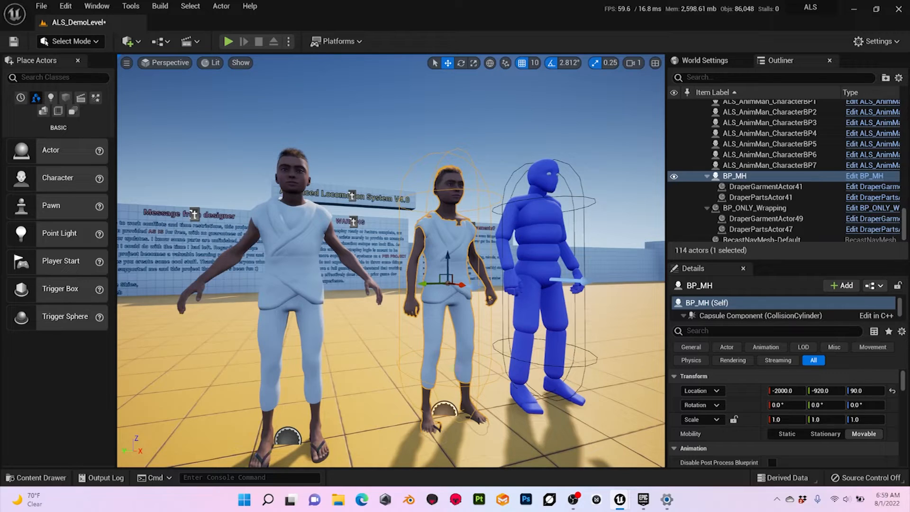
pyautogui.click(228, 41)
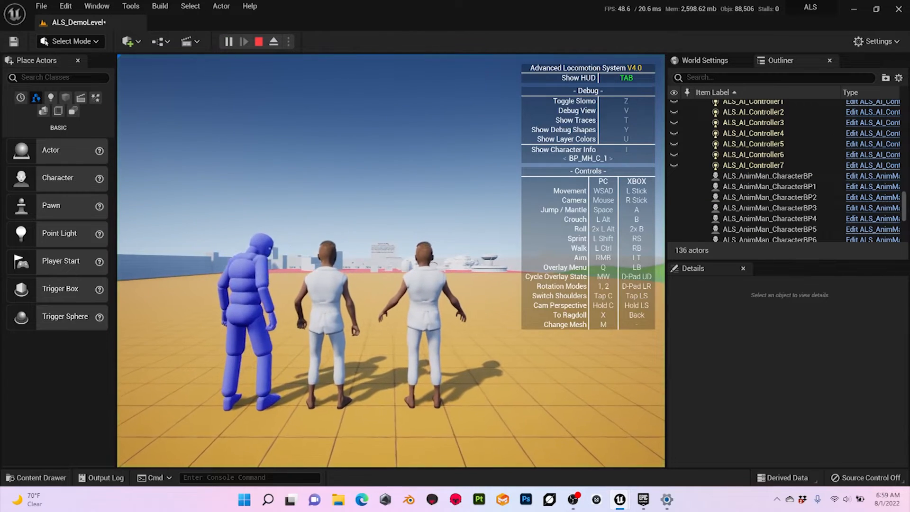
pyautogui.press('w')
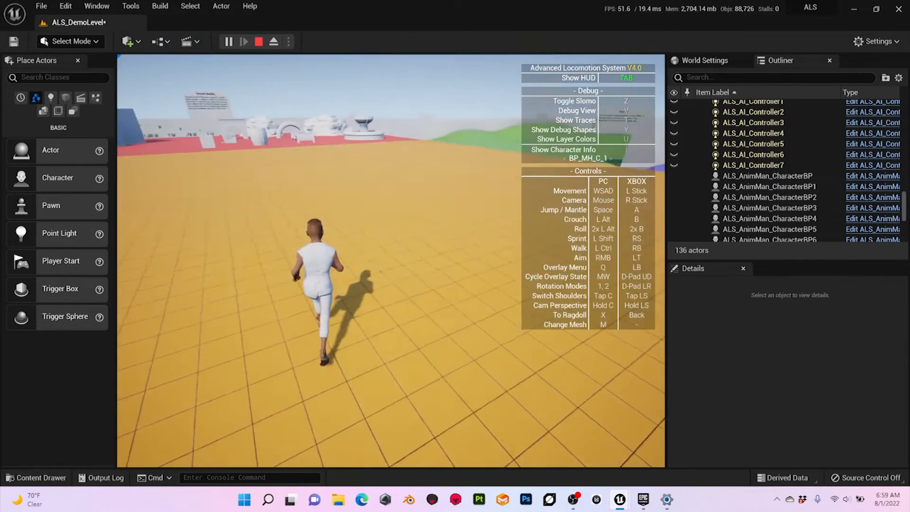
pyautogui.press('Tab')
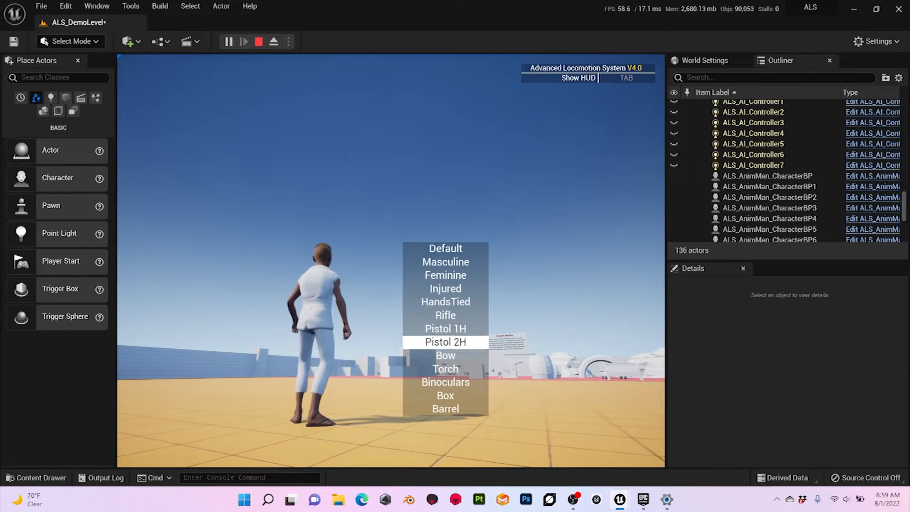
pyautogui.scroll(-1, 446, 328)
pyautogui.press('w')
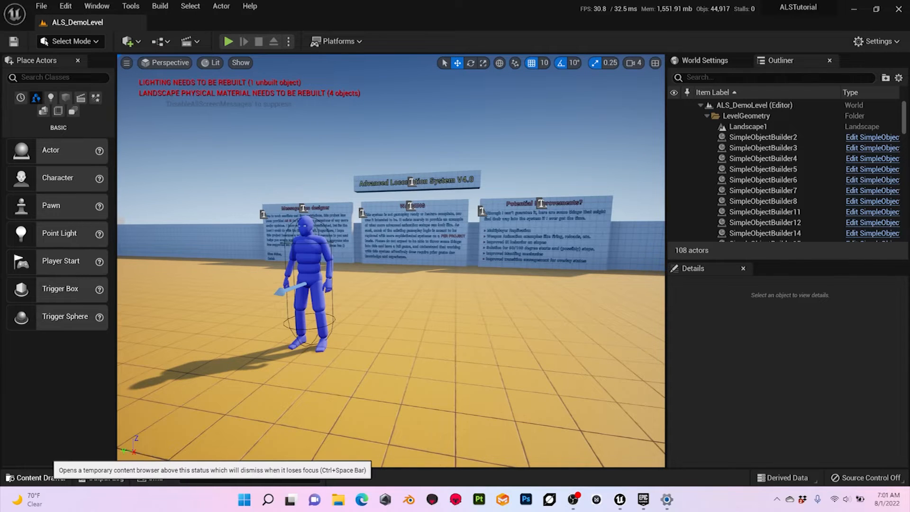
# - Add the Third Person blueprint content pack to the ALSTutorial project
pyautogui.click(36, 477)
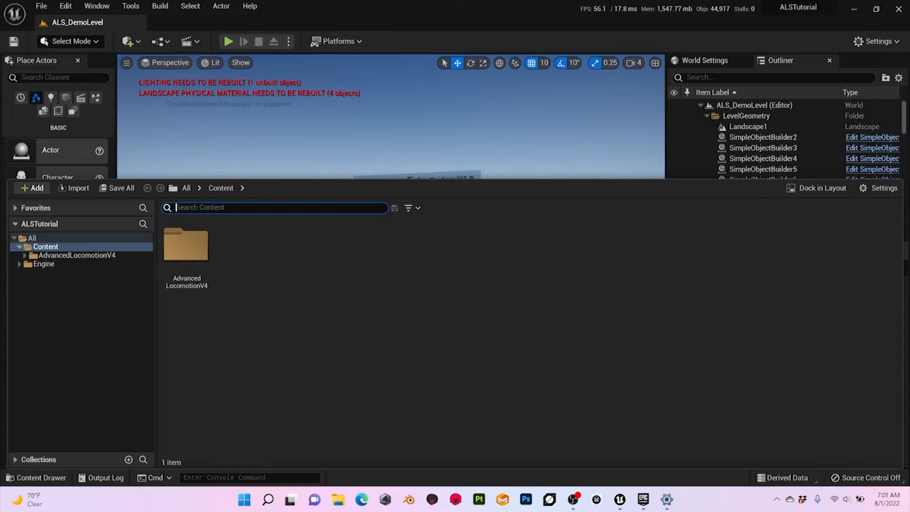
pyautogui.click(33, 188)
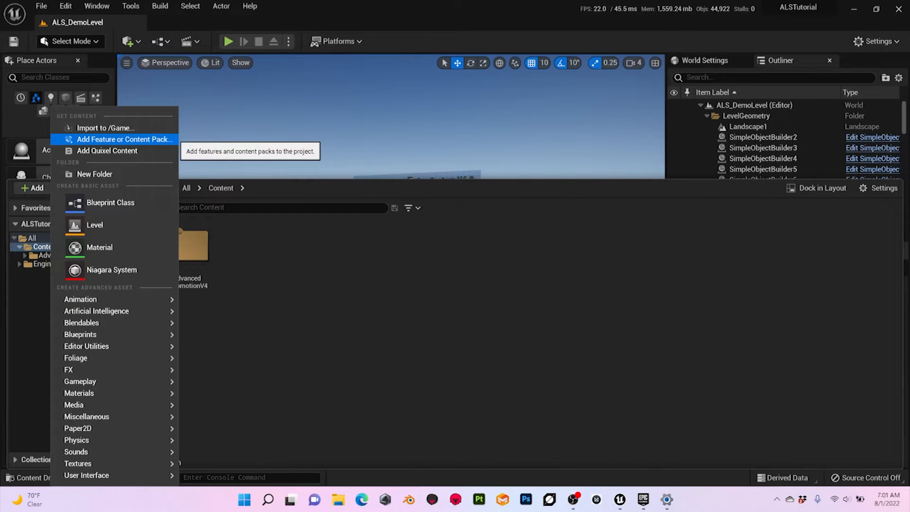
pyautogui.click(119, 139)
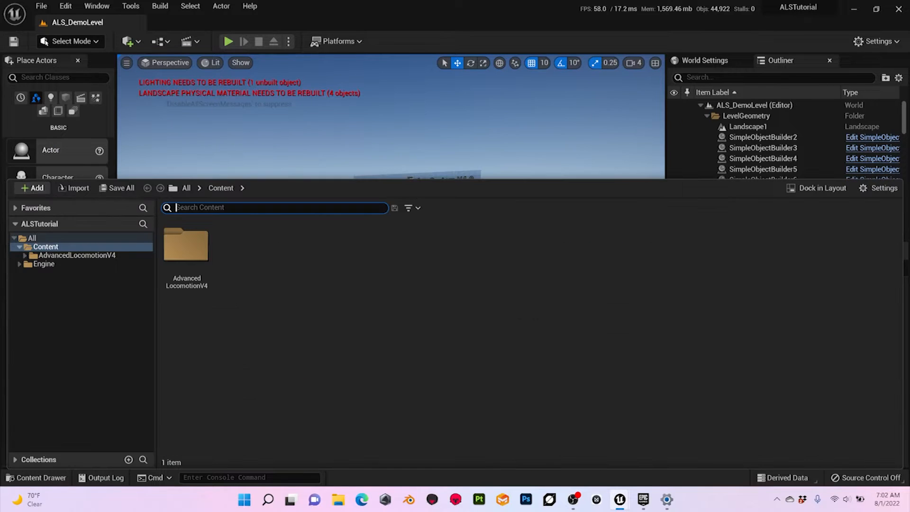
pyautogui.click(33, 188)
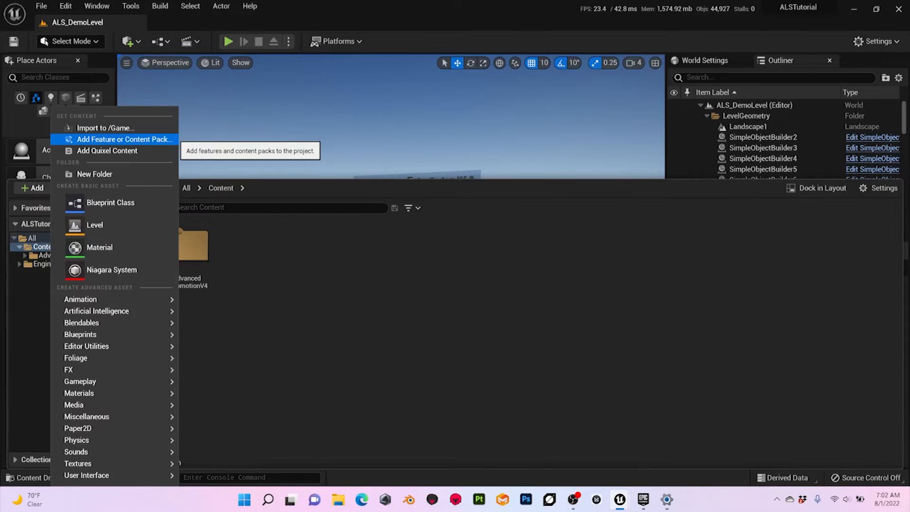
pyautogui.click(119, 139)
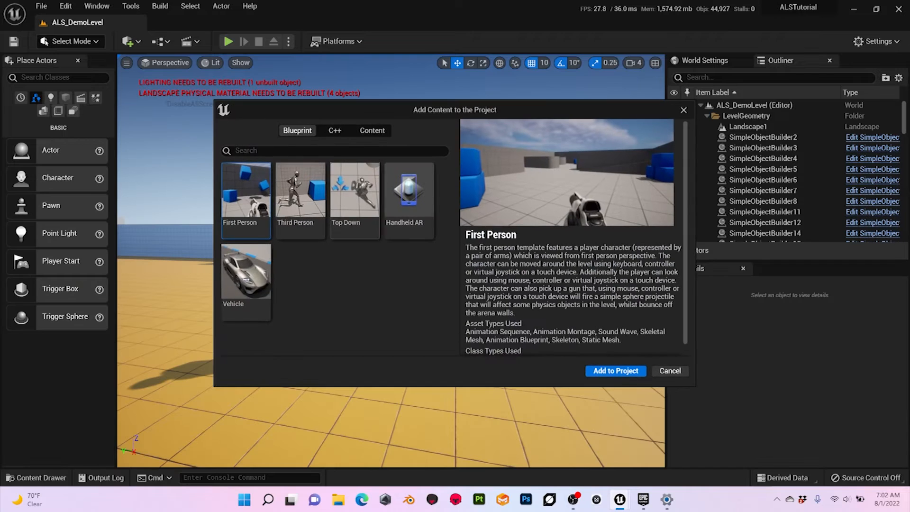
pyautogui.click(300, 201)
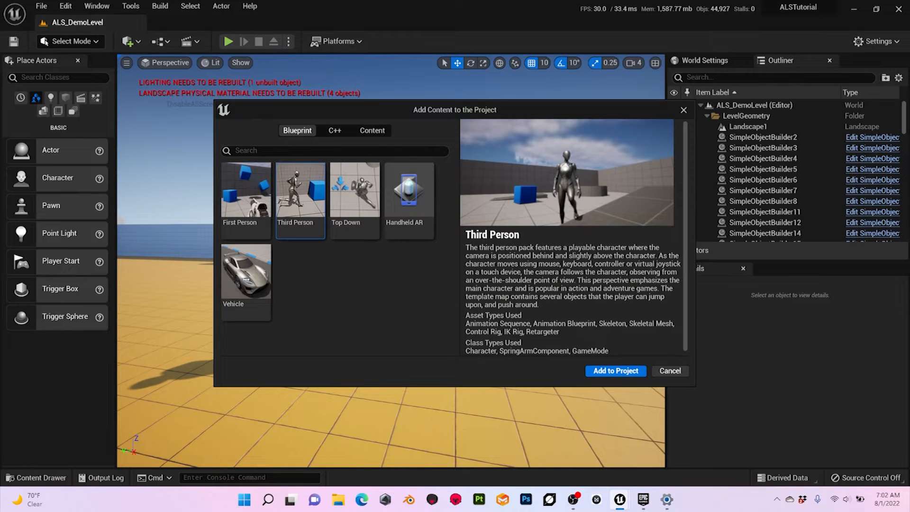
pyautogui.click(616, 371)
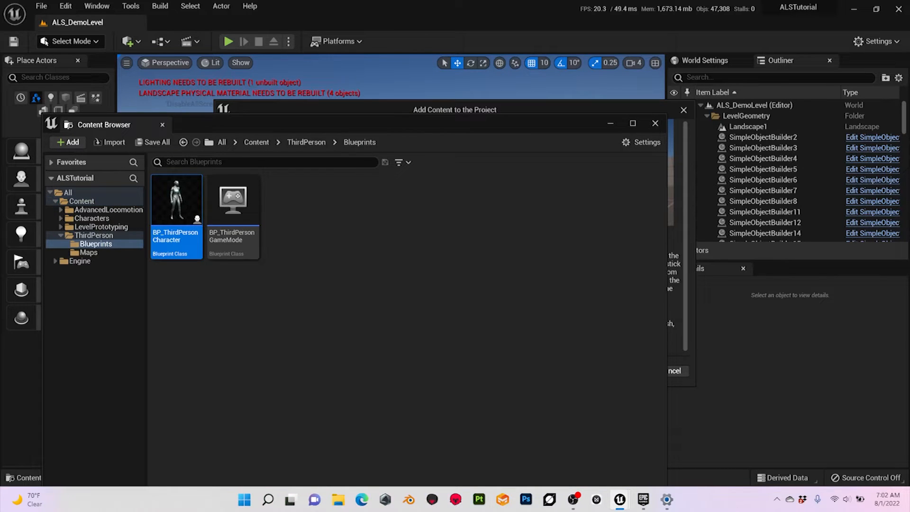
pyautogui.click(61, 236)
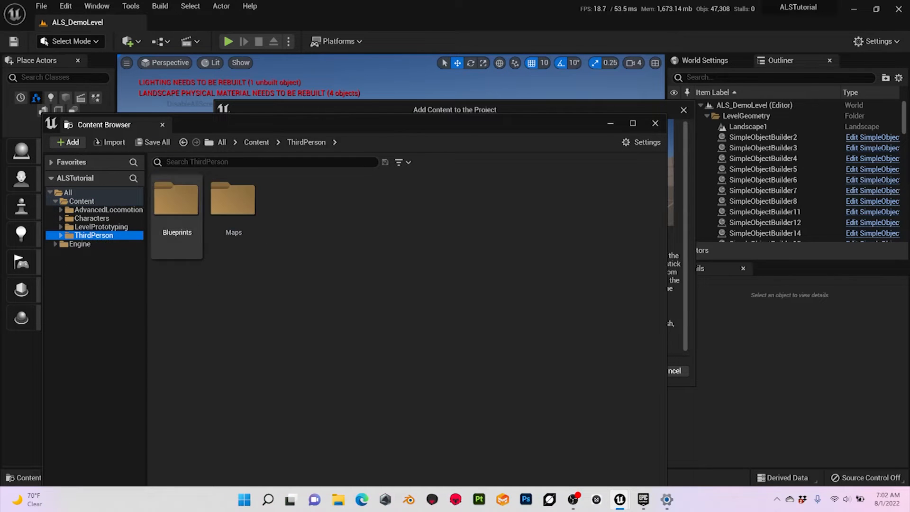
# - Add the Lupo_Naked MetaHuman from My MetaHumans in Quixel Bridge to the project
pyautogui.click(97, 6)
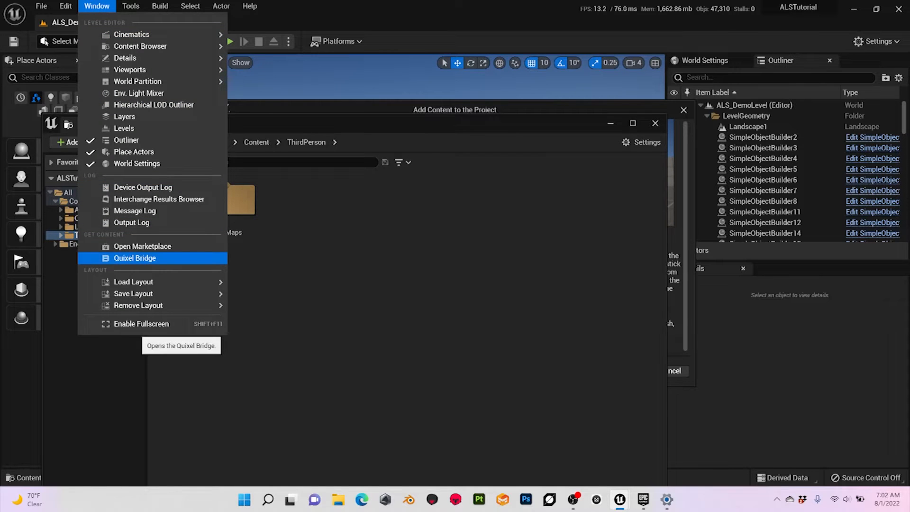
pyautogui.click(137, 258)
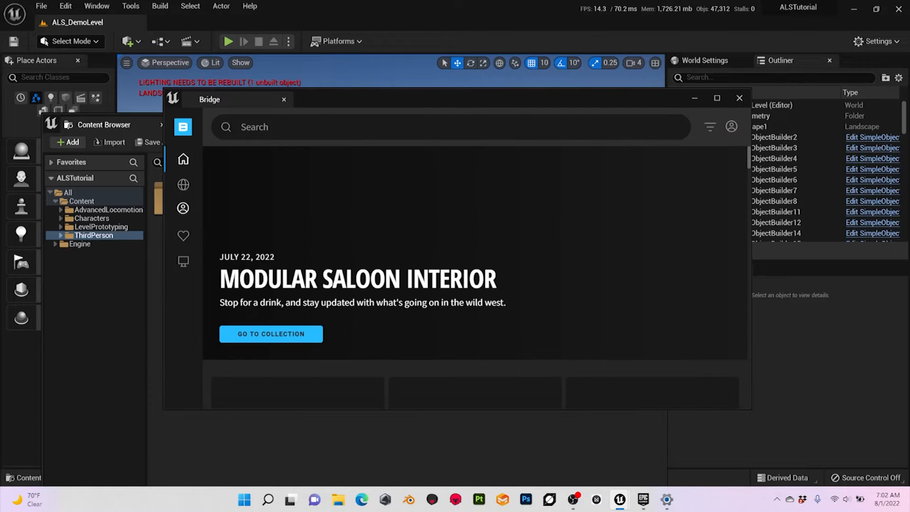
pyautogui.moveTo(183, 159)
pyautogui.click(183, 208)
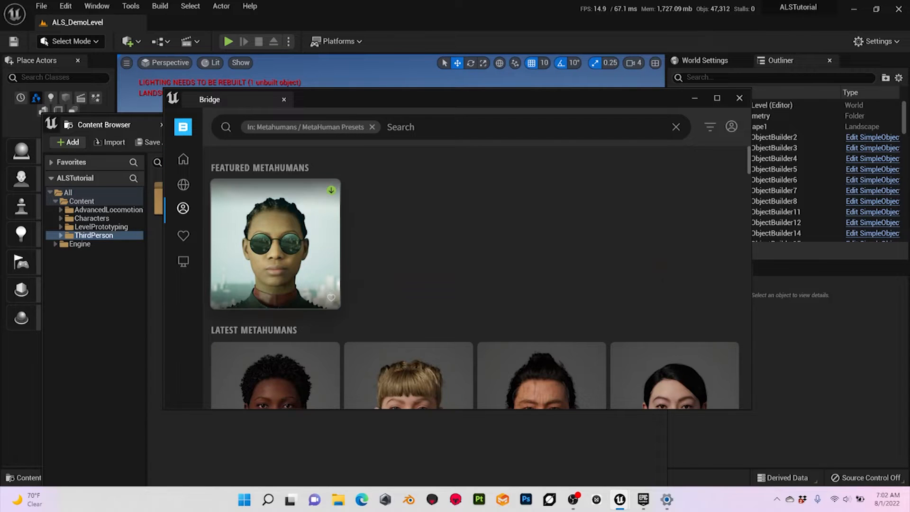
pyautogui.scroll(-5, 275, 208)
pyautogui.scroll(-2, 275, 272)
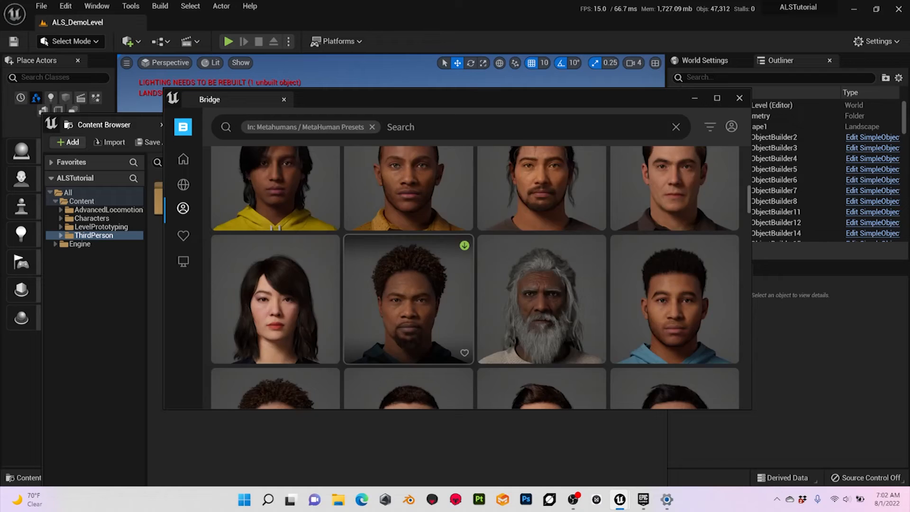
pyautogui.scroll(6, 275, 273)
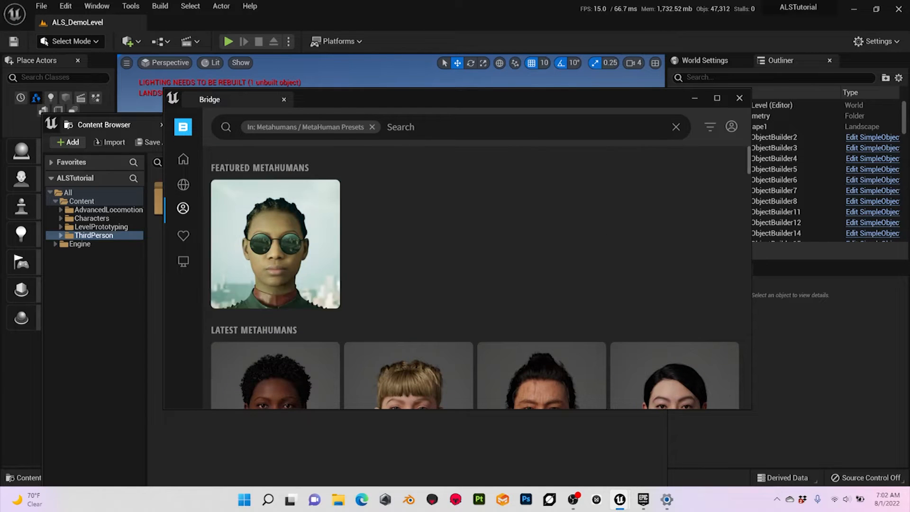
pyautogui.moveTo(183, 208)
pyautogui.click(245, 161)
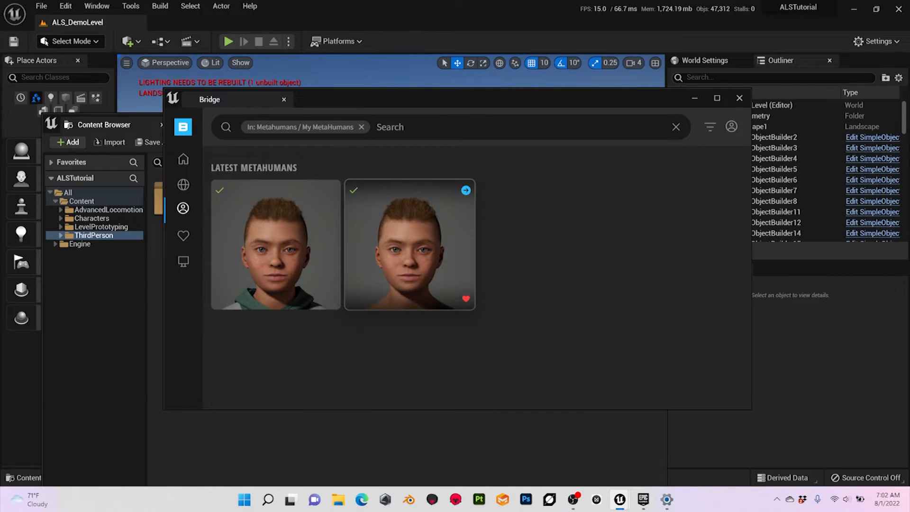
pyautogui.click(410, 244)
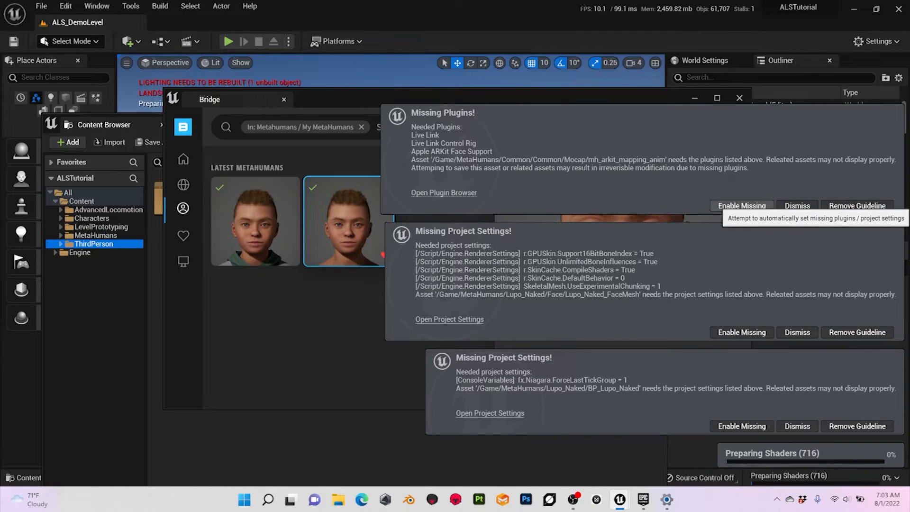
# - Enable all missing plugins and project settings needed by the MetaHuman and restart the editor to apply them
pyautogui.click(740, 206)
pyautogui.click(742, 332)
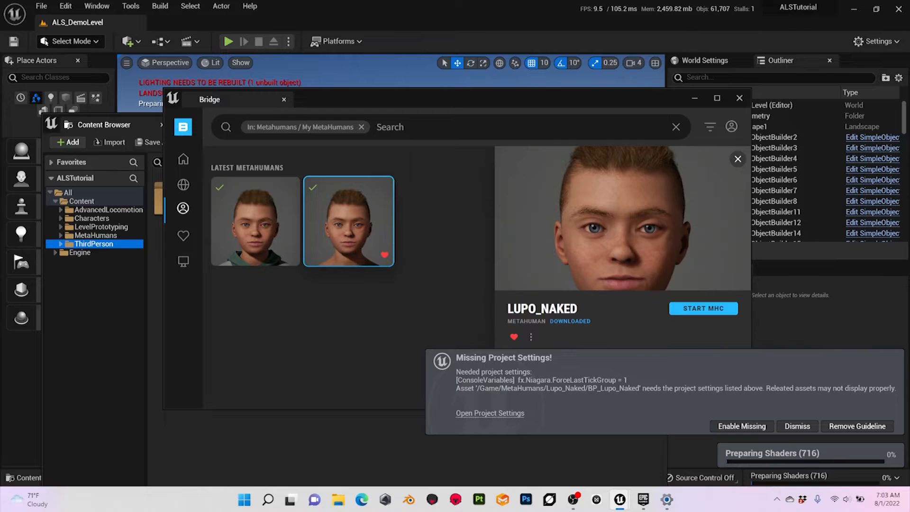
pyautogui.click(742, 426)
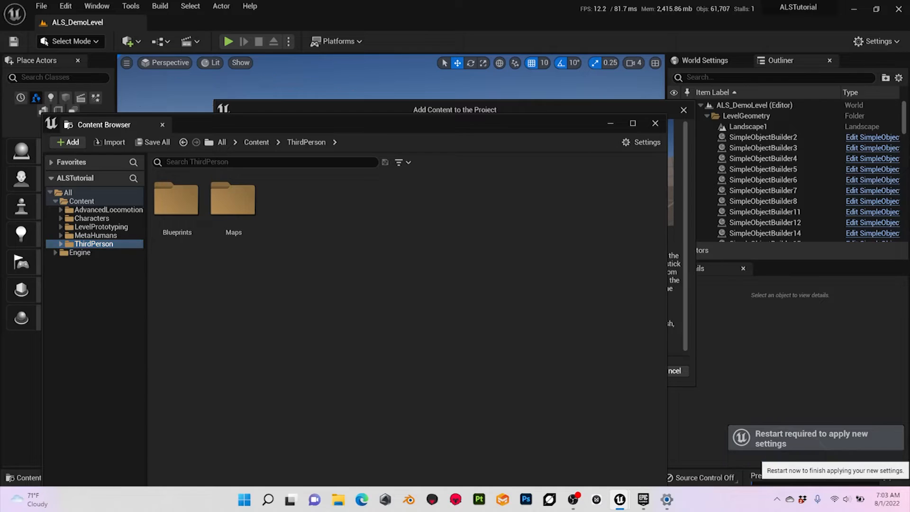
pyautogui.click(806, 458)
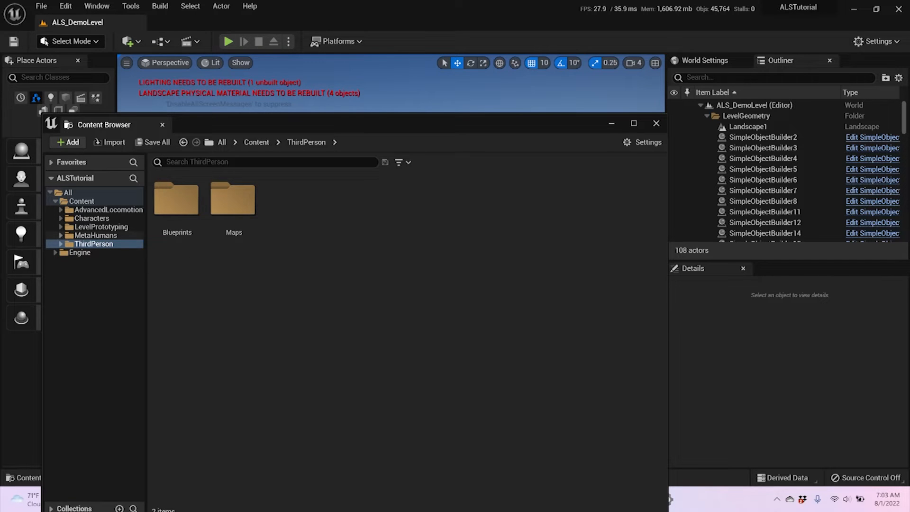
# - Create a new folder named _ALS_Tutorial directly under the Content folder
pyautogui.click(97, 252)
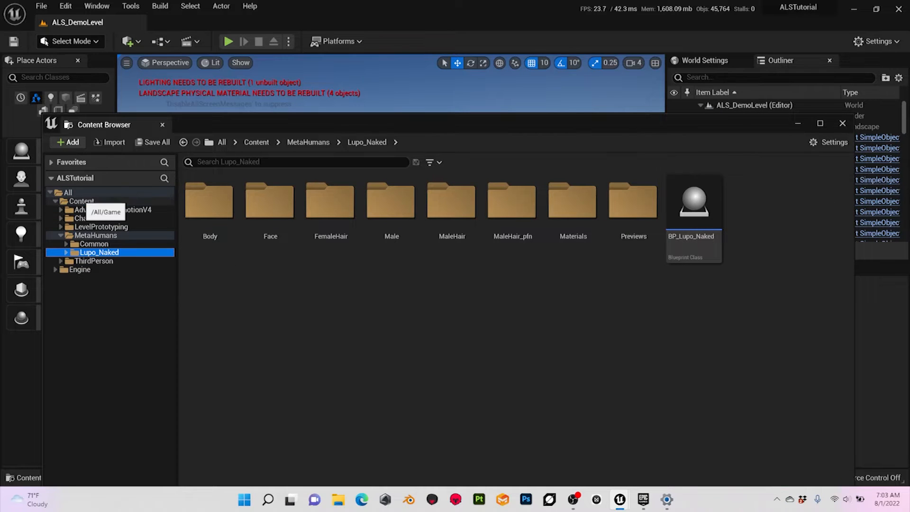
pyautogui.click(82, 201)
pyautogui.rightClick(348, 266)
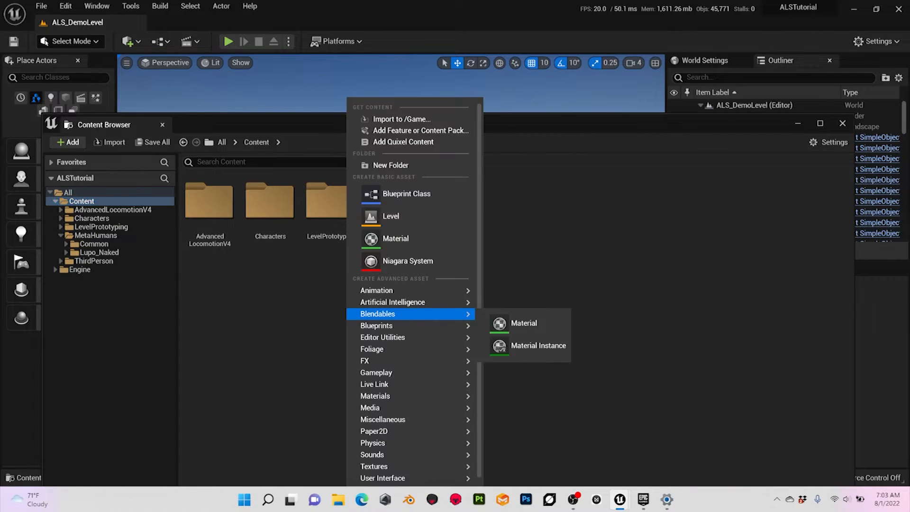
pyautogui.click(391, 165)
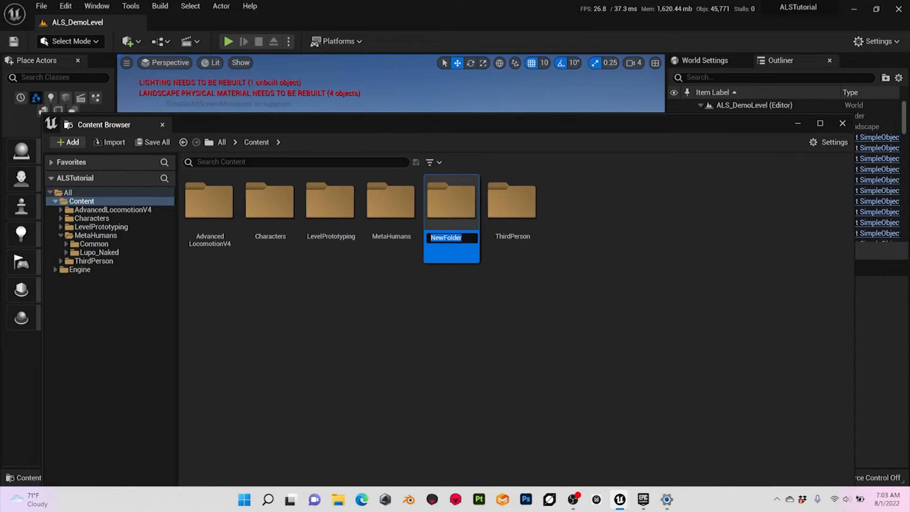
pyautogui.write('_')
pyautogui.press('Return')
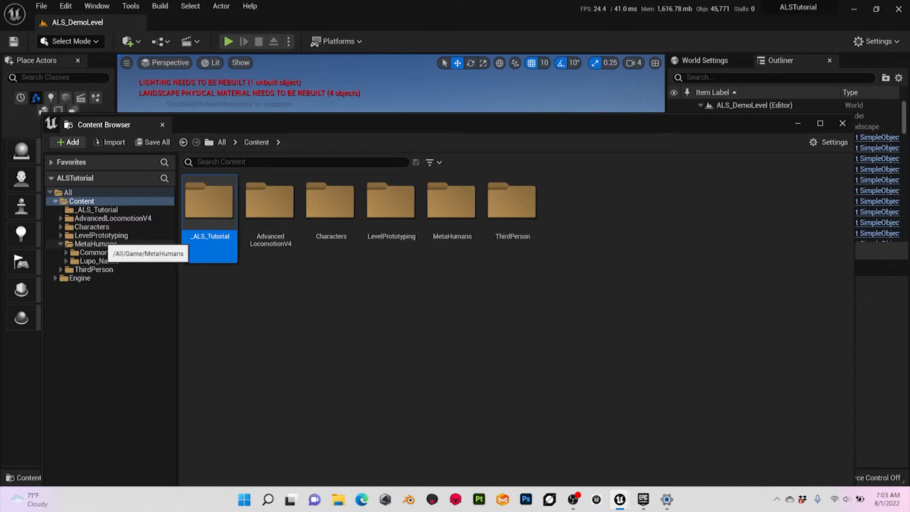
# - Bring the BP_Lupo_Naked blueprint from the MetaHumans Lupo_Naked folder into the _ALS_Tutorial folder
pyautogui.click(95, 244)
pyautogui.click(99, 261)
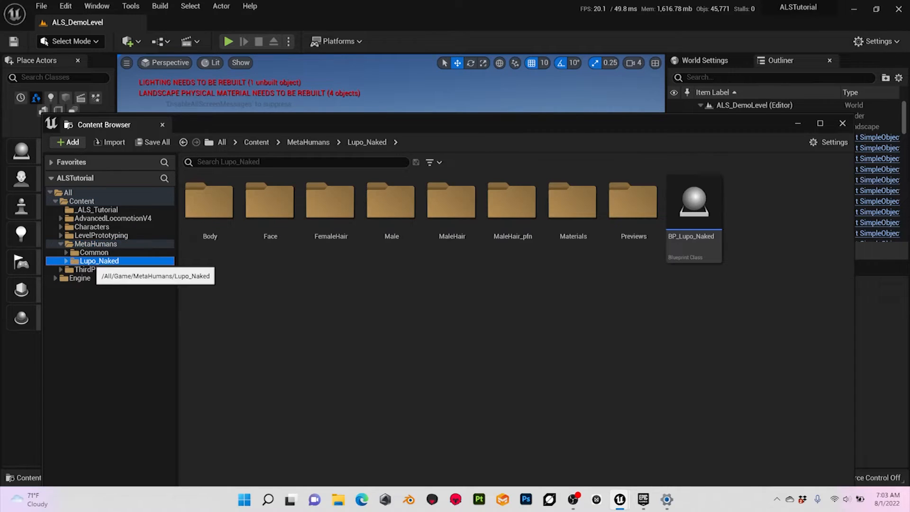
pyautogui.moveTo(694, 204); pyautogui.dragTo(97, 212)
pyautogui.click(126, 245)
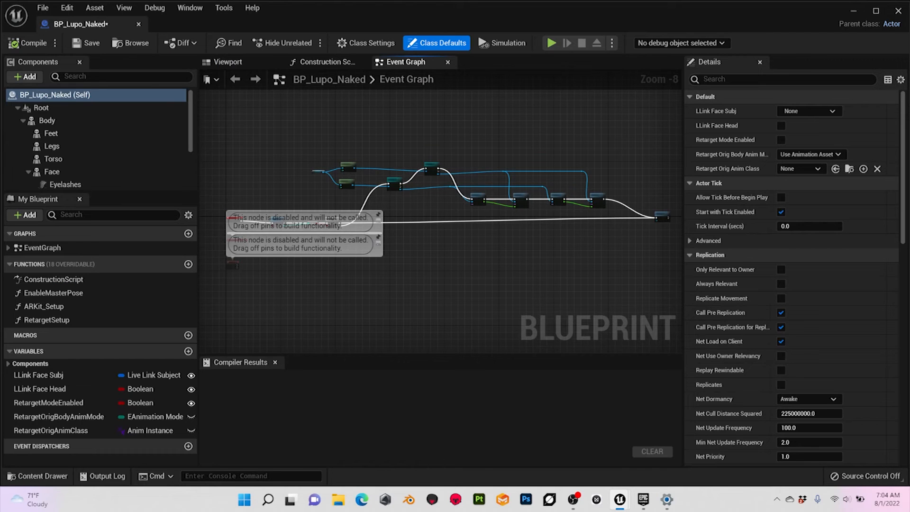
# - Inspect the event graph of BP_Lupo_Naked and open the parent class choices in its class settings
pyautogui.scroll(2, 293, 167)
pyautogui.scroll(1, 311, 162)
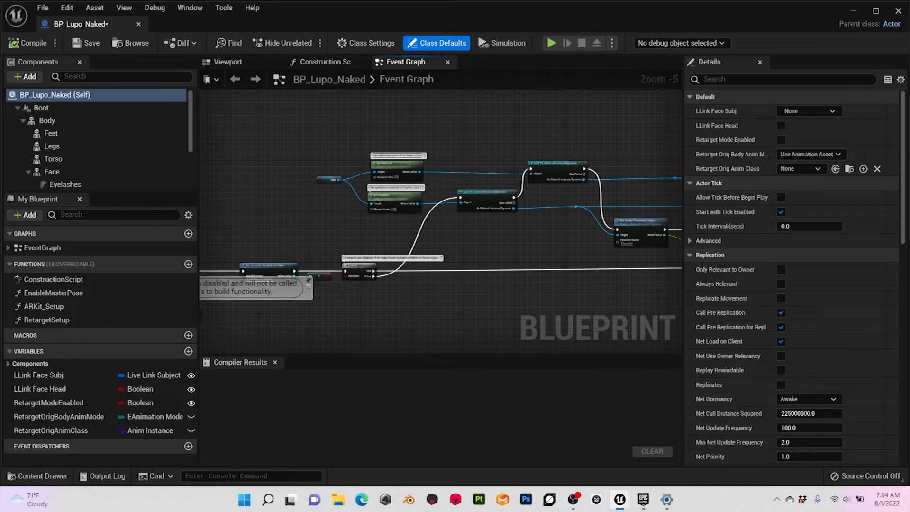
pyautogui.scroll(2, 311, 163)
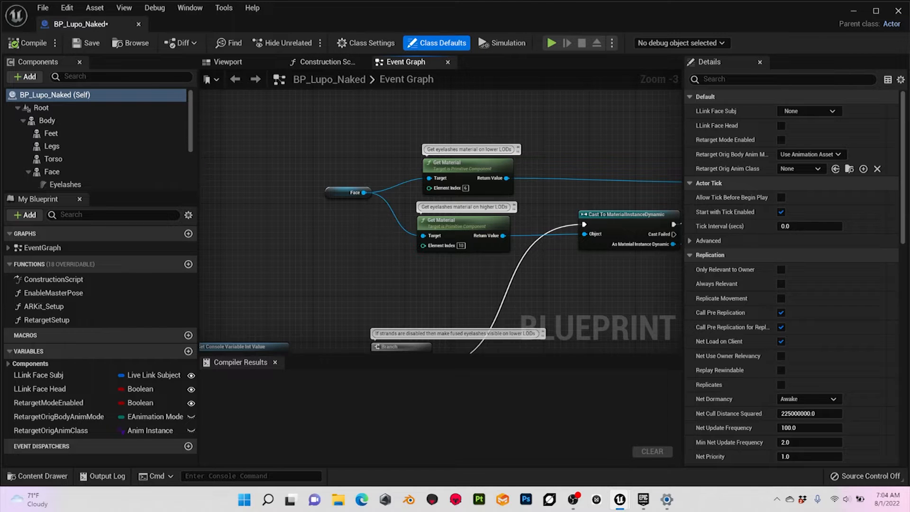
pyautogui.click(365, 42)
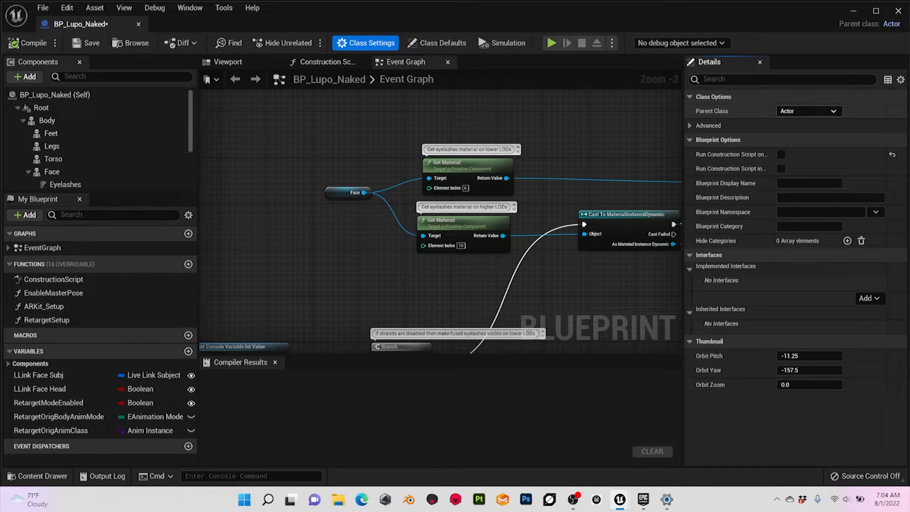
pyautogui.click(809, 111)
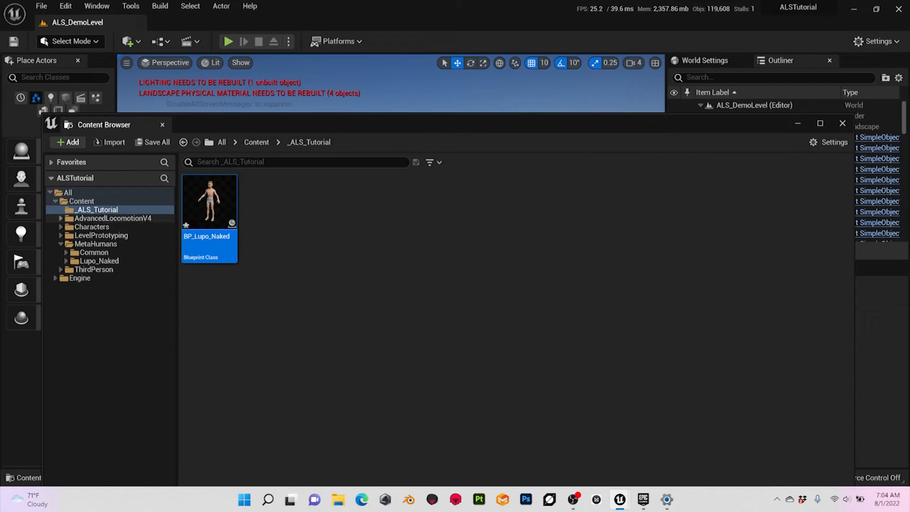
# - Copy ALS_AnimMan_CharacterBP from the AdvancedLocomotionV4 Blueprints CharacterLogic folder into the _ALS_Tutorial folder
pyautogui.click(60, 218)
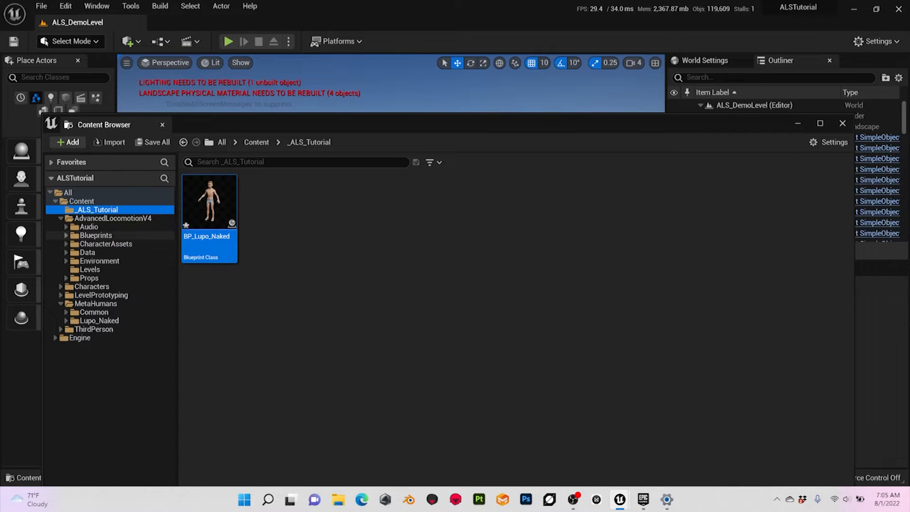
pyautogui.click(65, 236)
pyautogui.click(107, 269)
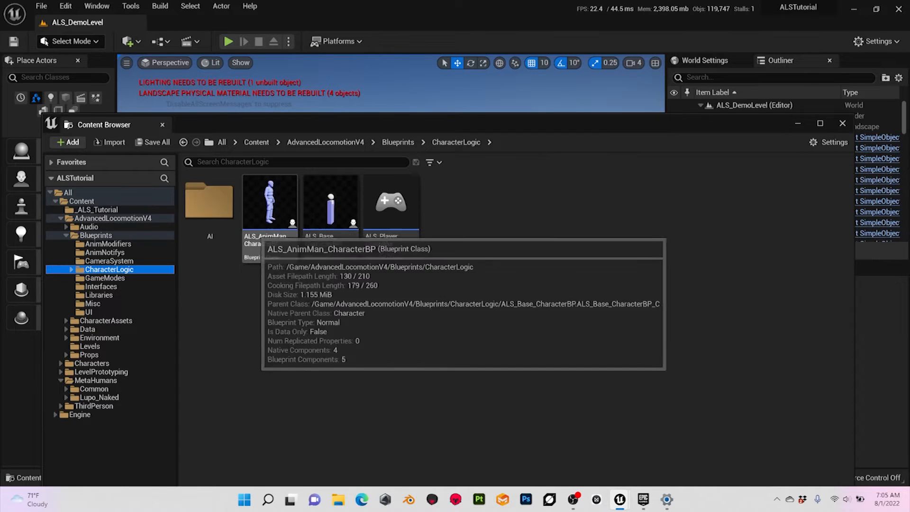
pyautogui.click(267, 201)
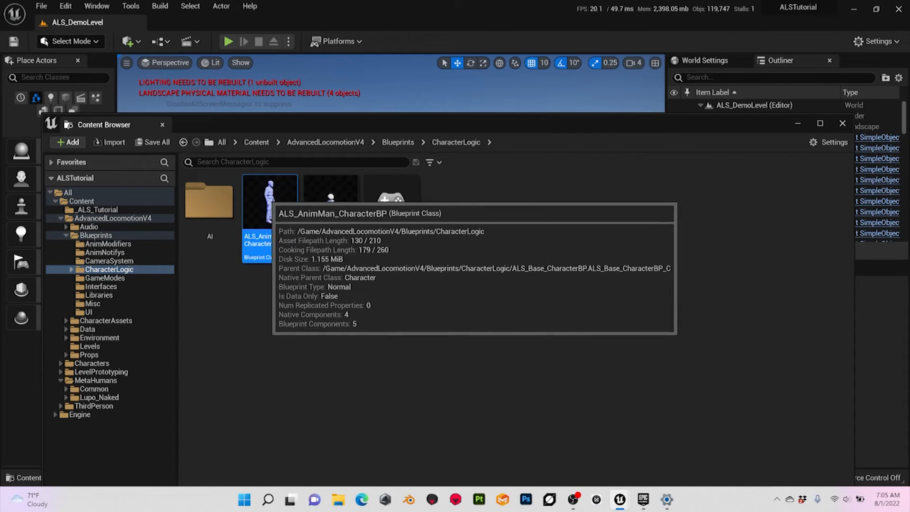
pyautogui.moveTo(268, 203); pyautogui.dragTo(97, 212)
pyautogui.click(124, 242)
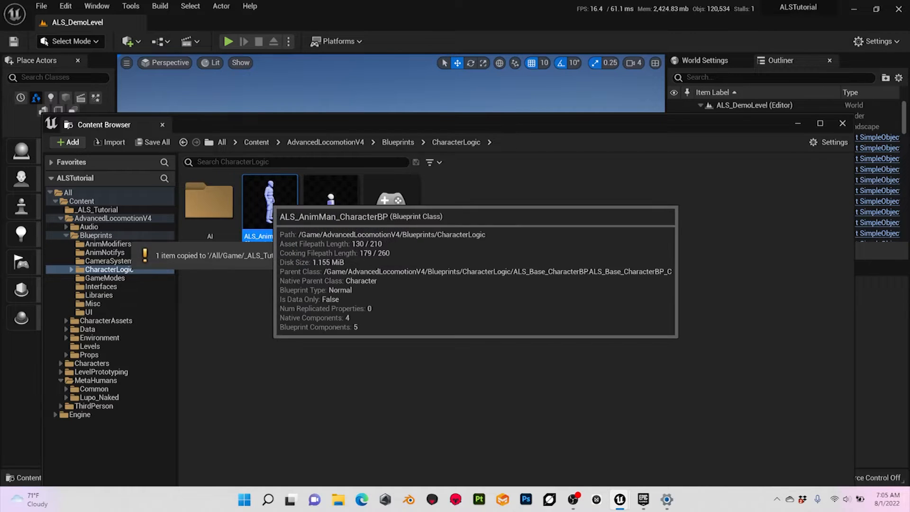
# - Open the original ALS_AnimMan_CharacterBP and bring up the animation settings of its Mesh component
pyautogui.doubleClick(270, 201)
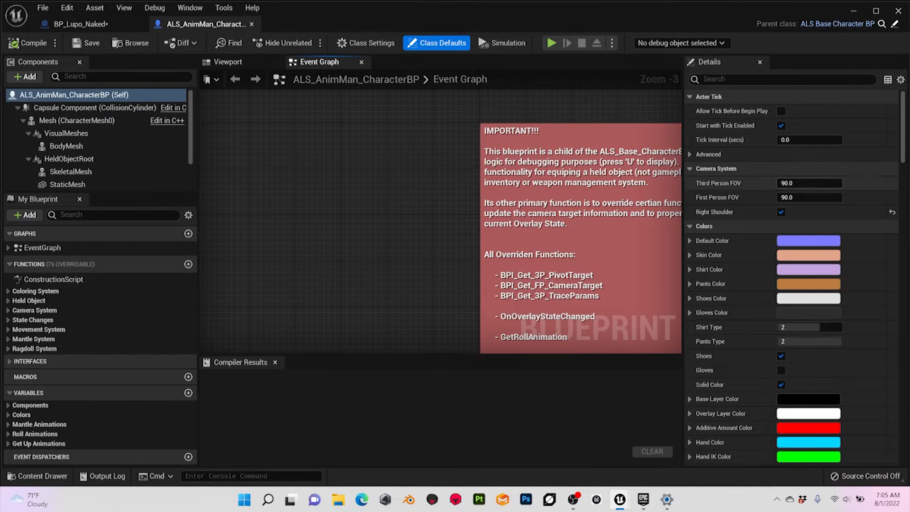
pyautogui.scroll(-5, 791, 278)
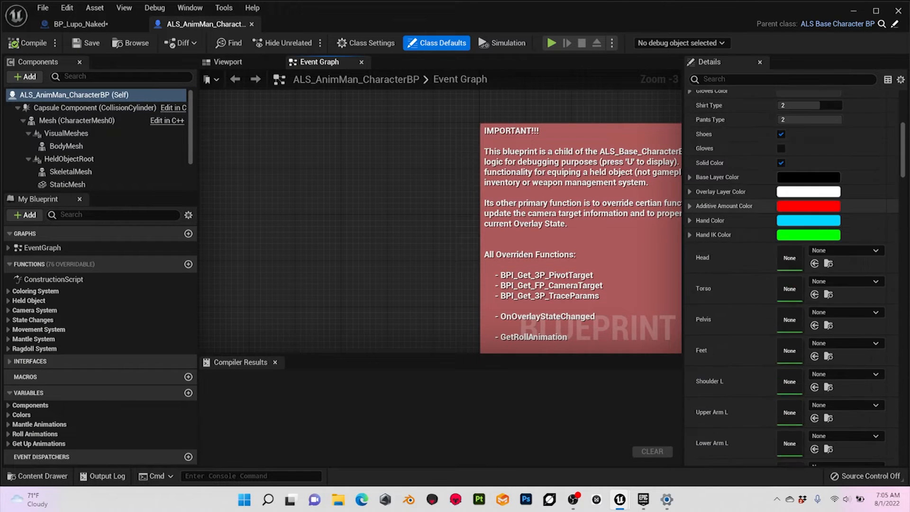
pyautogui.click(71, 120)
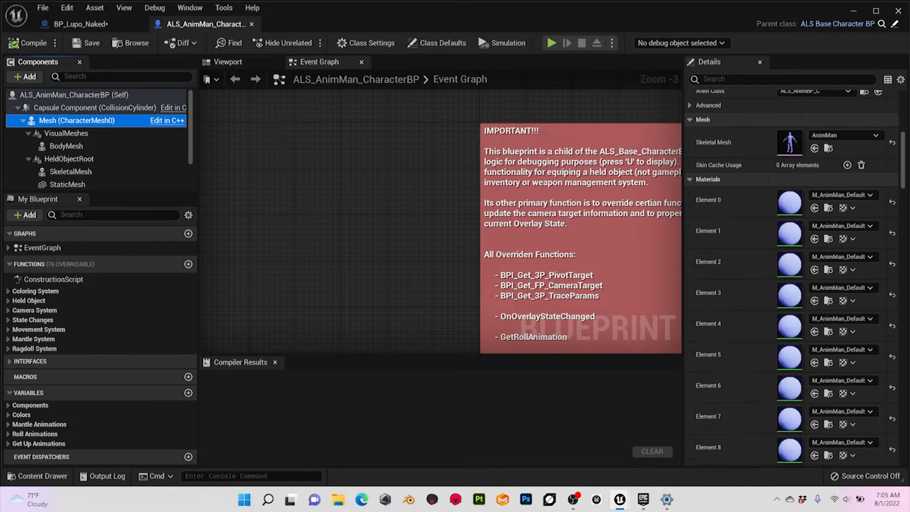
pyautogui.scroll(3, 824, 204)
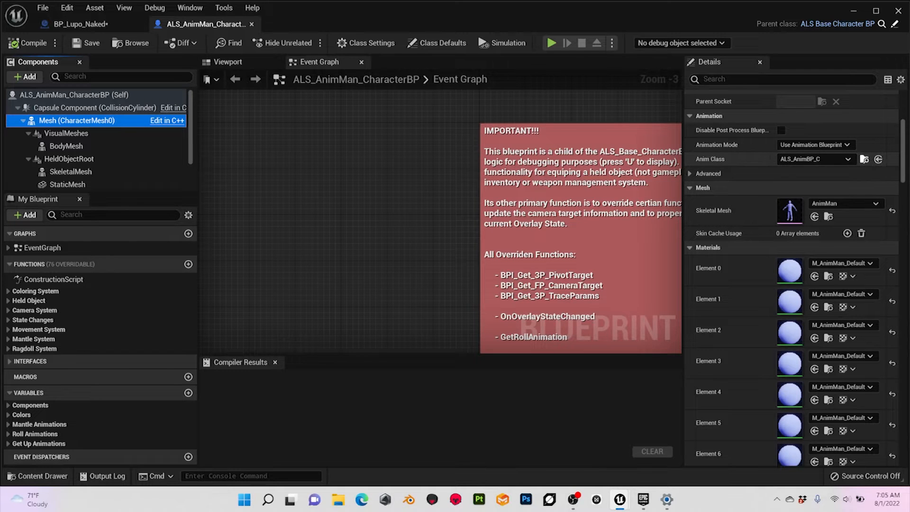
# - Locate the Mesh's assigned anim class asset, copy ALS_AnimBP into the _ALS_Tutorial folder, and close ALS_AnimMan_CharacterBP
pyautogui.click(864, 160)
pyautogui.moveTo(451, 204); pyautogui.dragTo(97, 212)
pyautogui.click(126, 244)
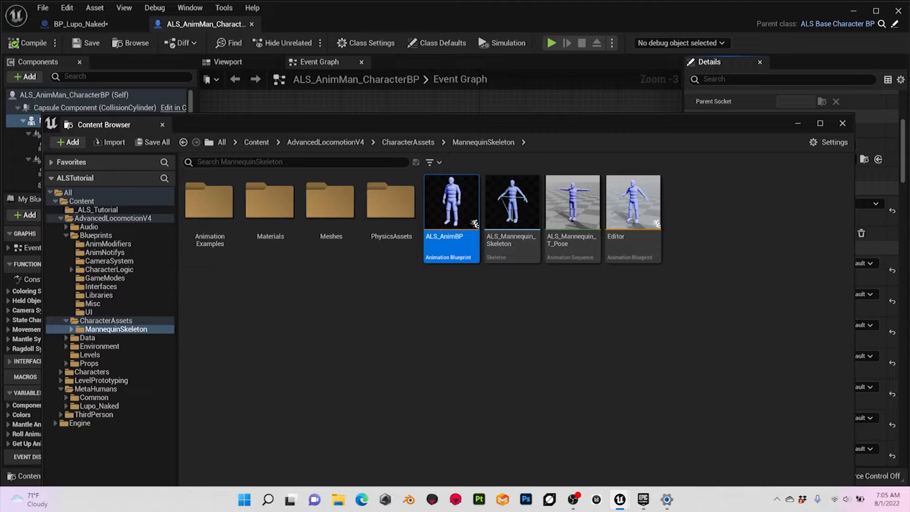
pyautogui.click(97, 210)
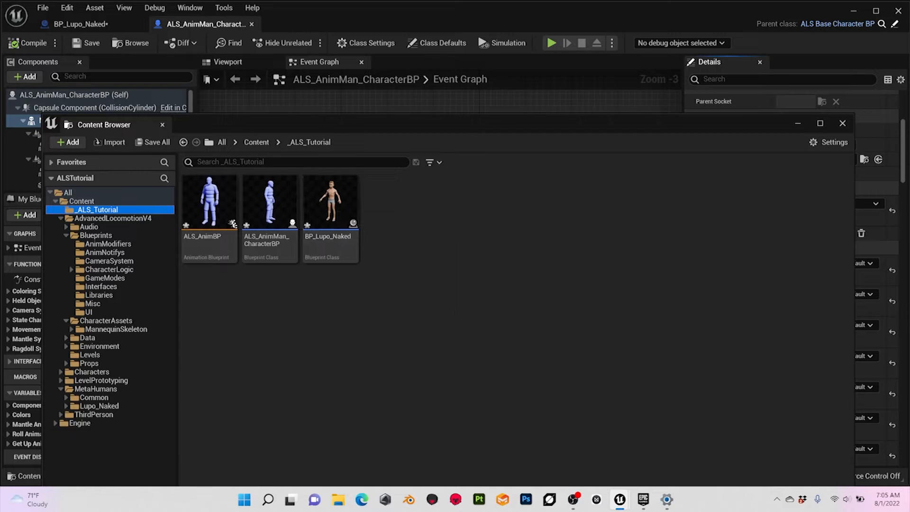
pyautogui.click(251, 23)
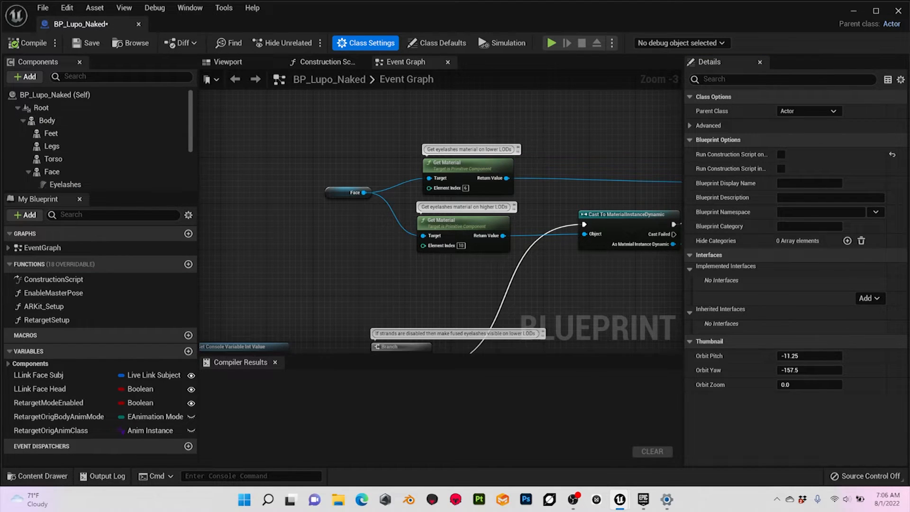
# - Rename the ALS_AnimBP copy in the _ALS_Tutorial folder to ABP_ALS
pyautogui.click(42, 476)
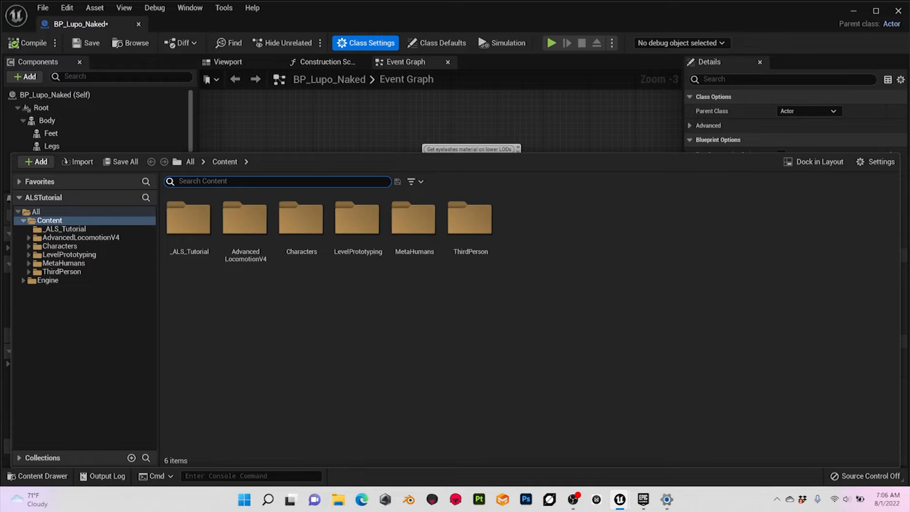
pyautogui.doubleClick(189, 219)
pyautogui.click(209, 237)
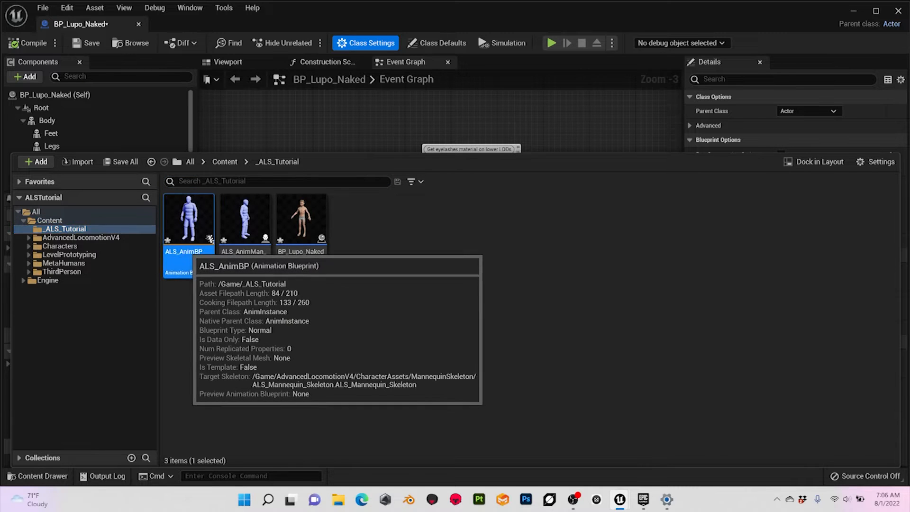
pyautogui.press('F2')
pyautogui.press('Home')
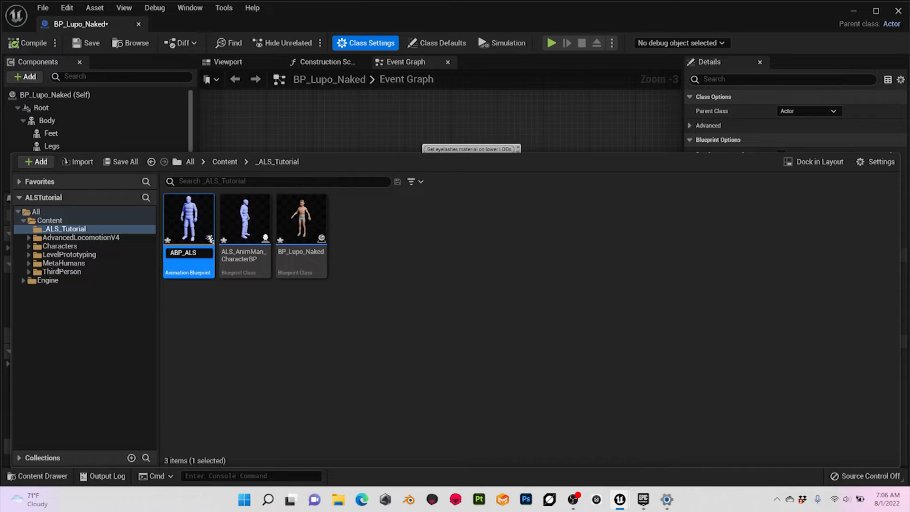
pyautogui.press('Return')
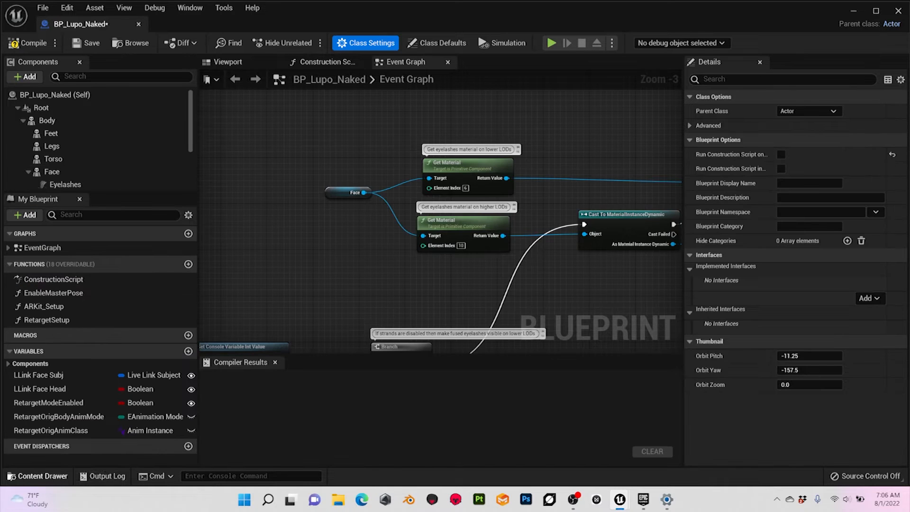
# - Rename the ALS_AnimMan_CharacterBP copy in the _ALS_Tutorial folder to BP_ALS_Character
pyautogui.click(38, 476)
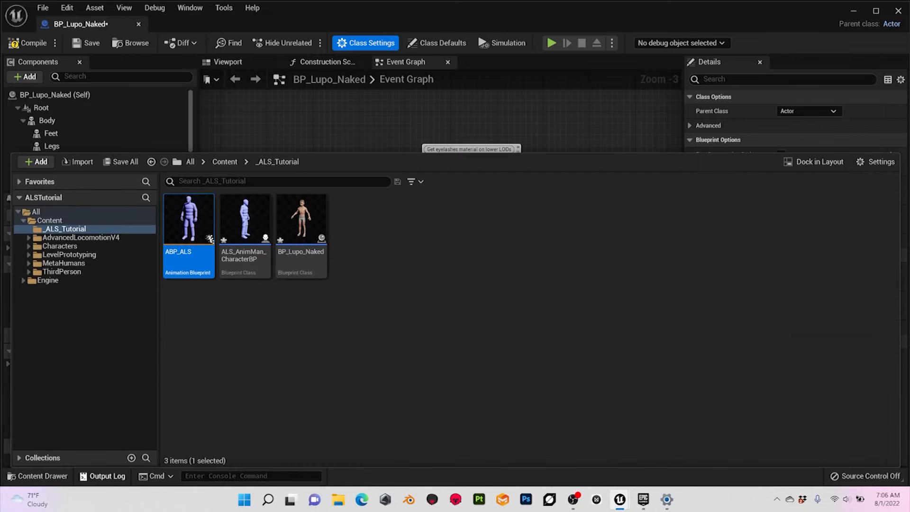
pyautogui.click(245, 223)
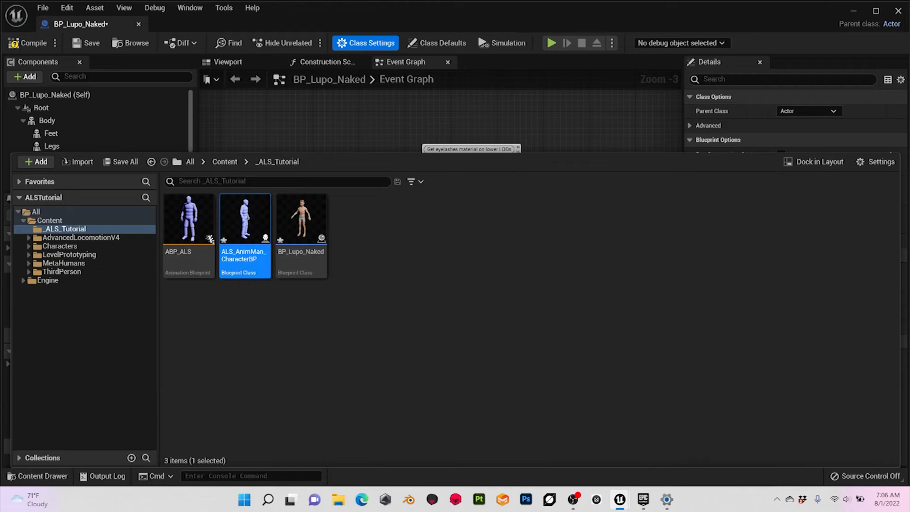
pyautogui.press('F2')
pyautogui.press('Home')
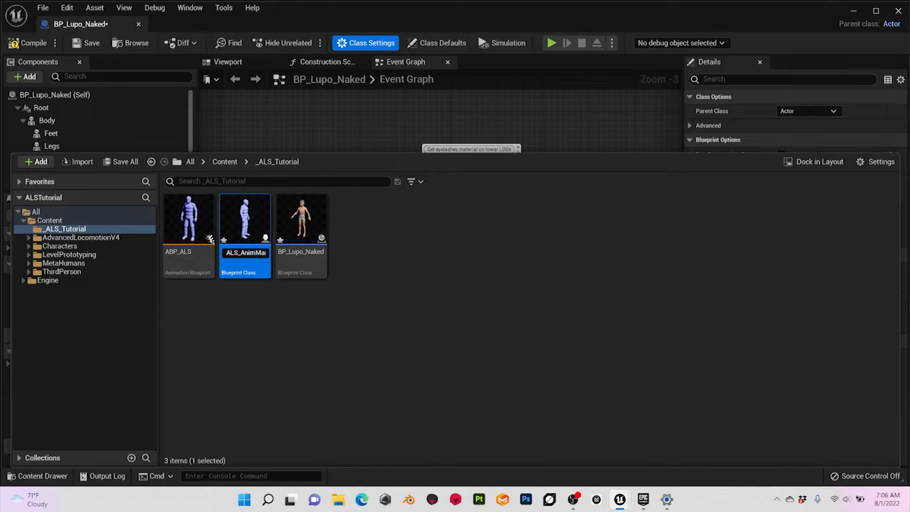
pyautogui.write('B')
pyautogui.press('Home')
pyautogui.press('Return')
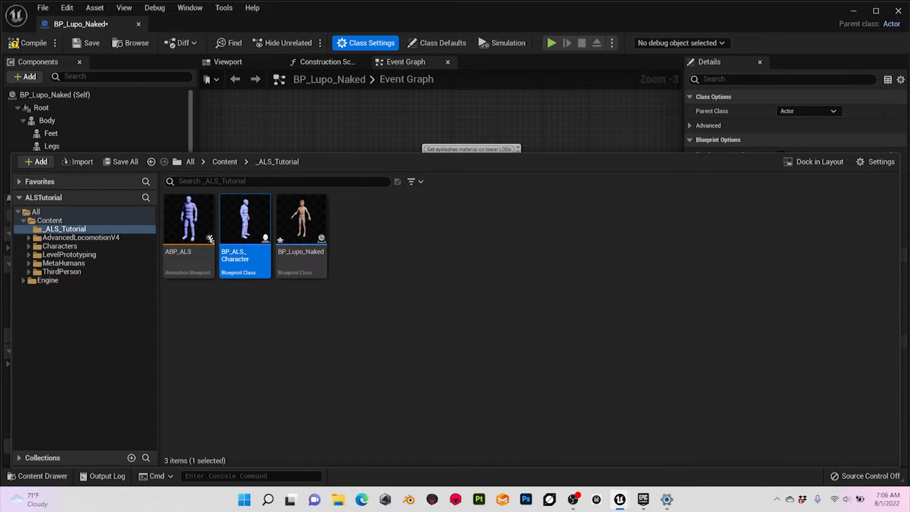
pyautogui.hotkey('ctrl', 'space')
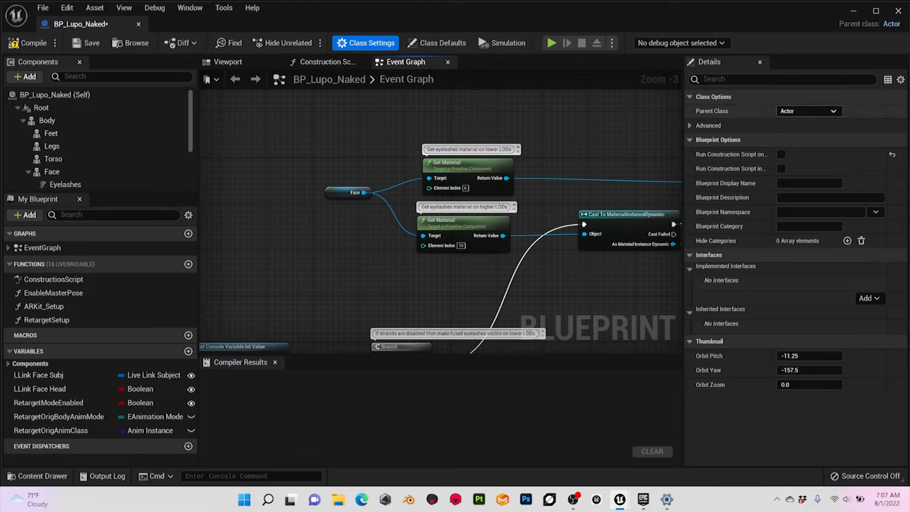
# - Reparent the BP_Lupo_Naked blueprint to the BP_ALS_Character class
pyautogui.click(808, 111)
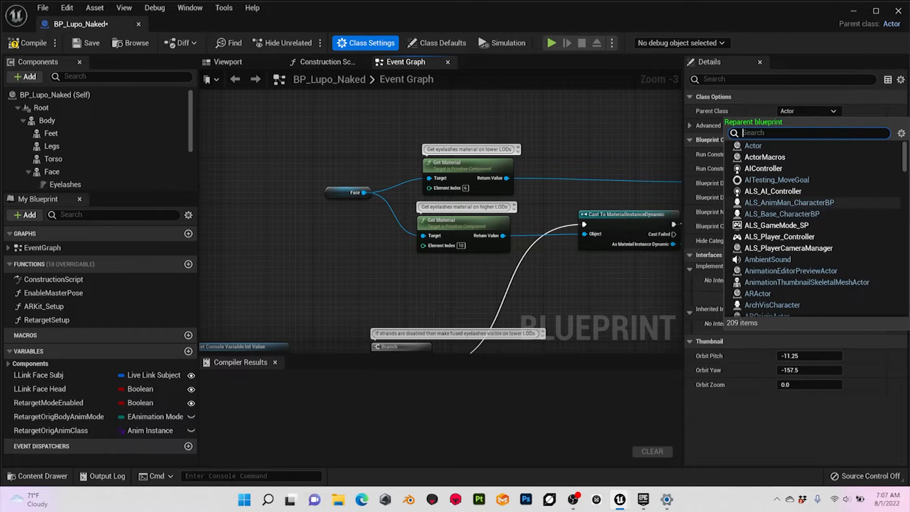
pyautogui.scroll(-2, 805, 254)
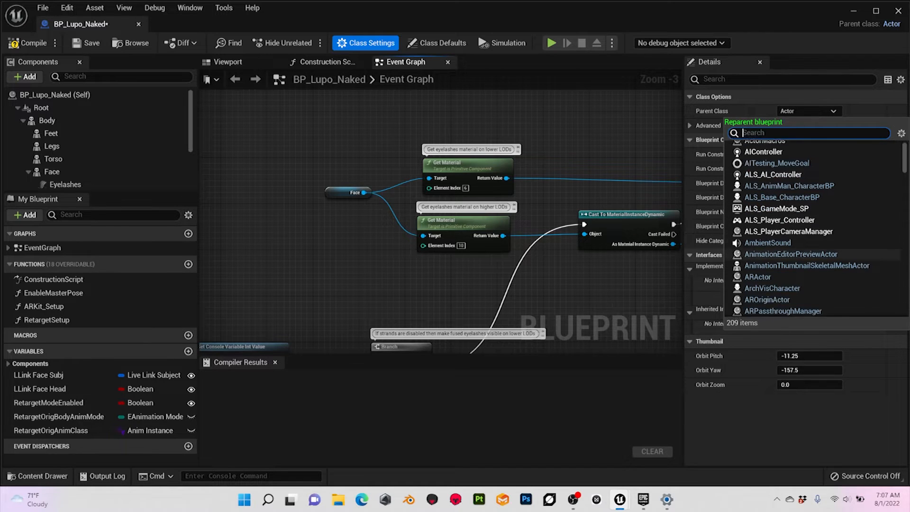
pyautogui.scroll(-2, 805, 254)
pyautogui.write('p_')
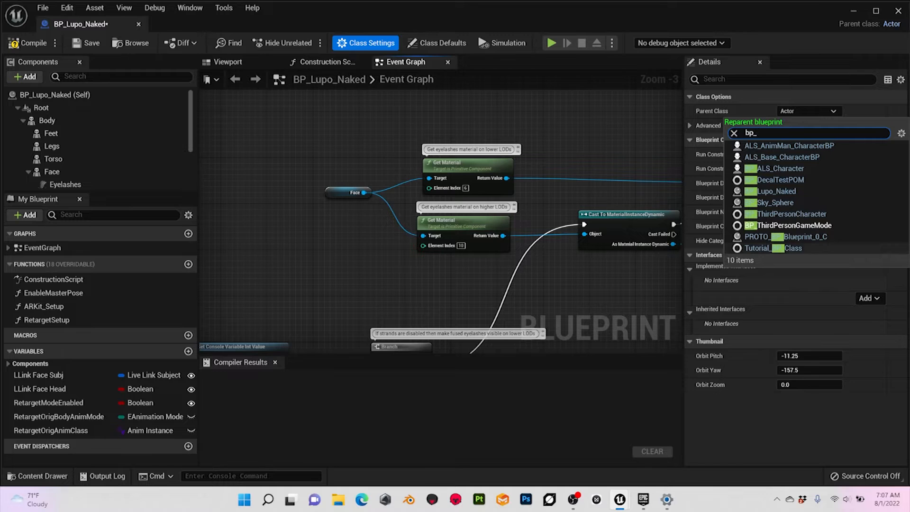
pyautogui.click(777, 169)
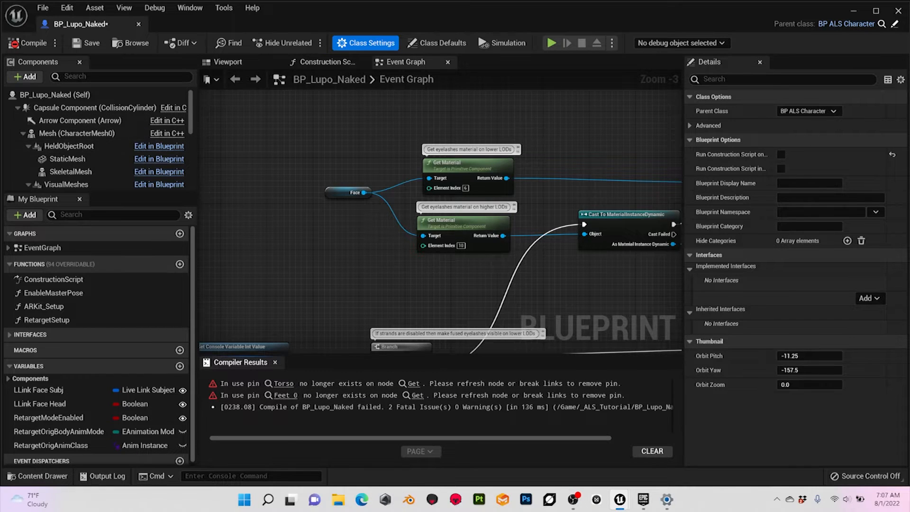
# - Move the MetaHuman's Body component and its children from Root to the inherited Mesh (CharacterMesh0) component
pyautogui.click(227, 62)
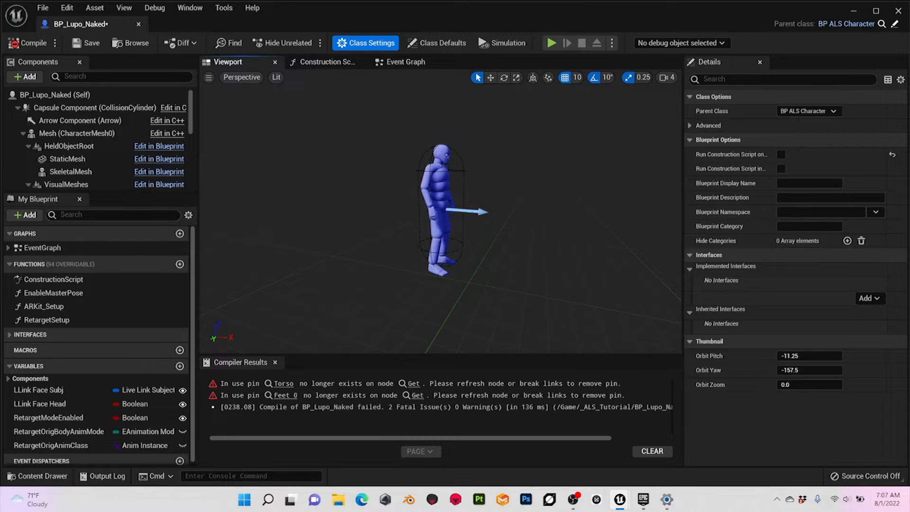
pyautogui.moveTo(110, 191); pyautogui.dragTo(110, 323)
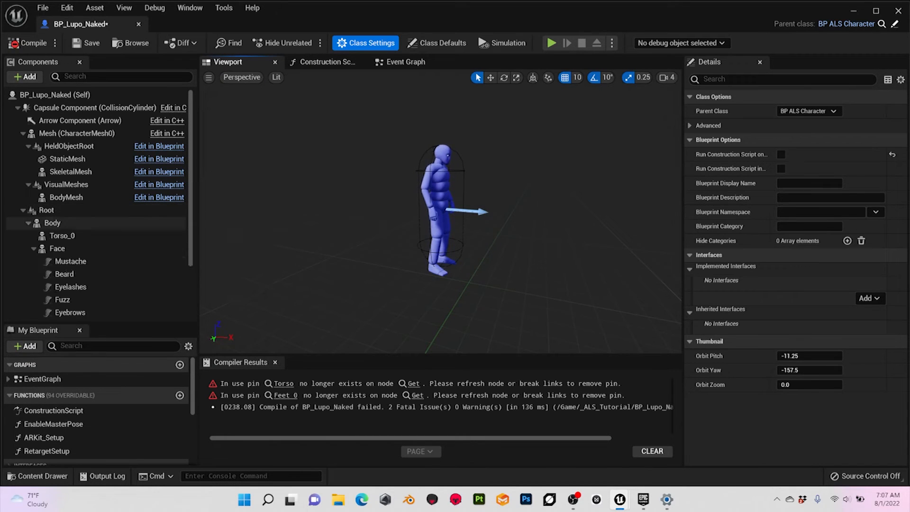
pyautogui.click(29, 222)
pyautogui.click(51, 222)
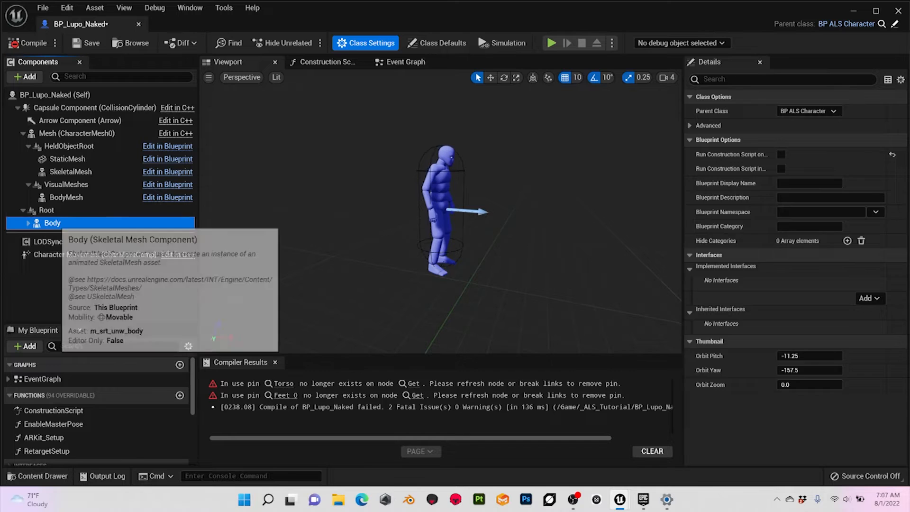
pyautogui.moveTo(51, 223); pyautogui.dragTo(90, 135)
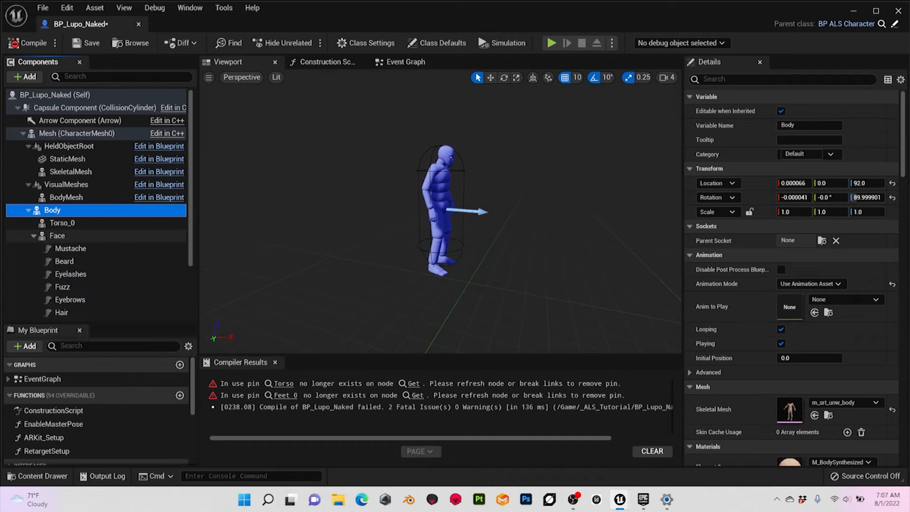
# - Delete the empty Root component from BP_Lupo_Naked
pyautogui.click(28, 210)
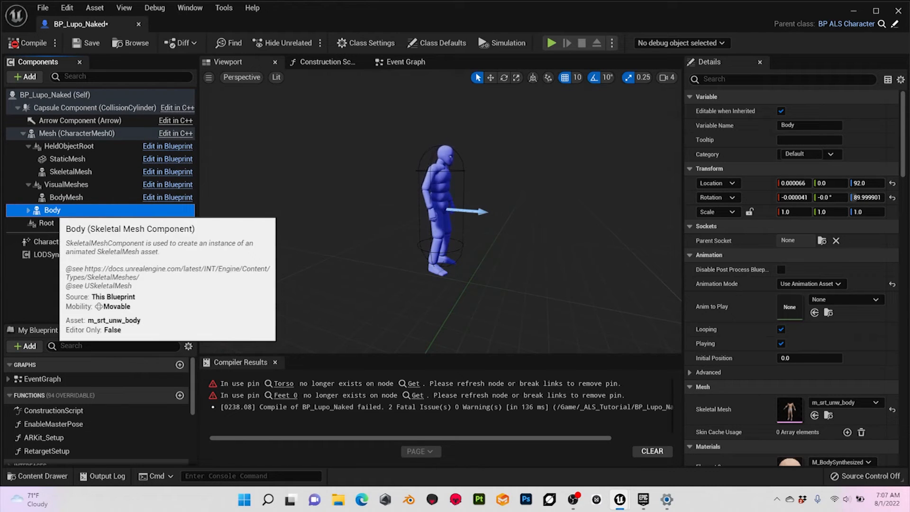
pyautogui.click(71, 224)
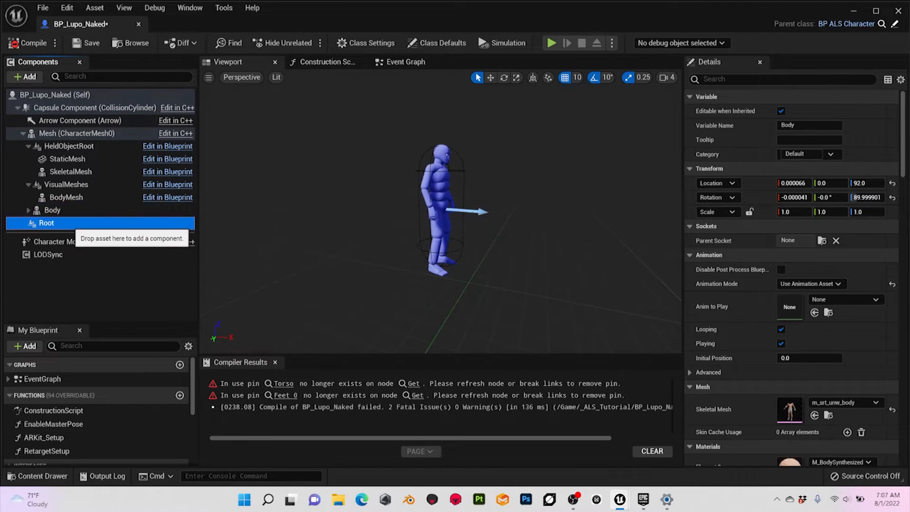
pyautogui.press('Delete')
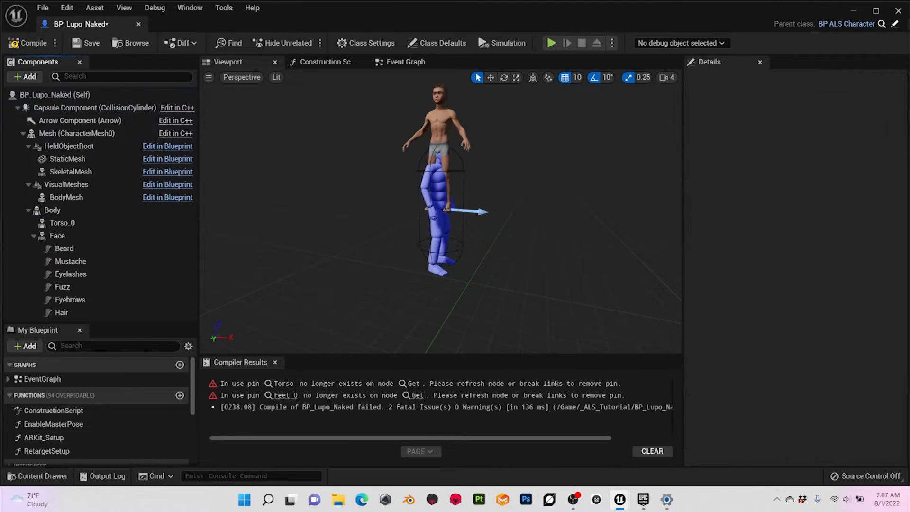
# - Open the Construction Script of BP_Lupo_Naked at its broken Feet and Torso reference nodes
pyautogui.scroll(-3, 94, 219)
pyautogui.scroll(3, 94, 223)
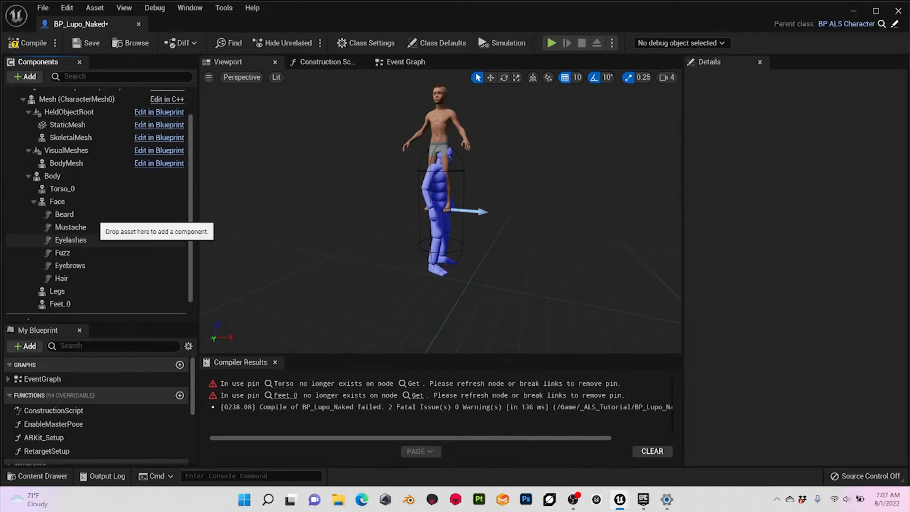
pyautogui.scroll(-3, 95, 223)
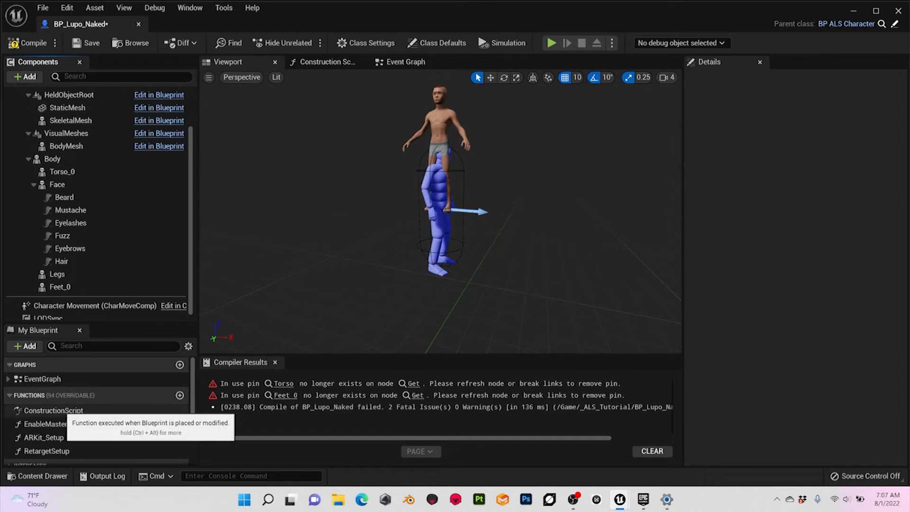
pyautogui.click(53, 411)
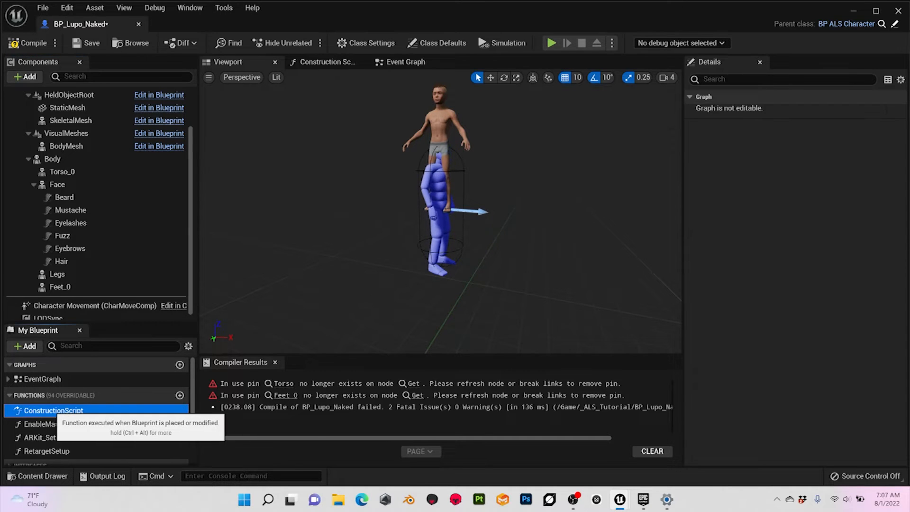
pyautogui.doubleClick(53, 411)
pyautogui.scroll(4, 278, 222)
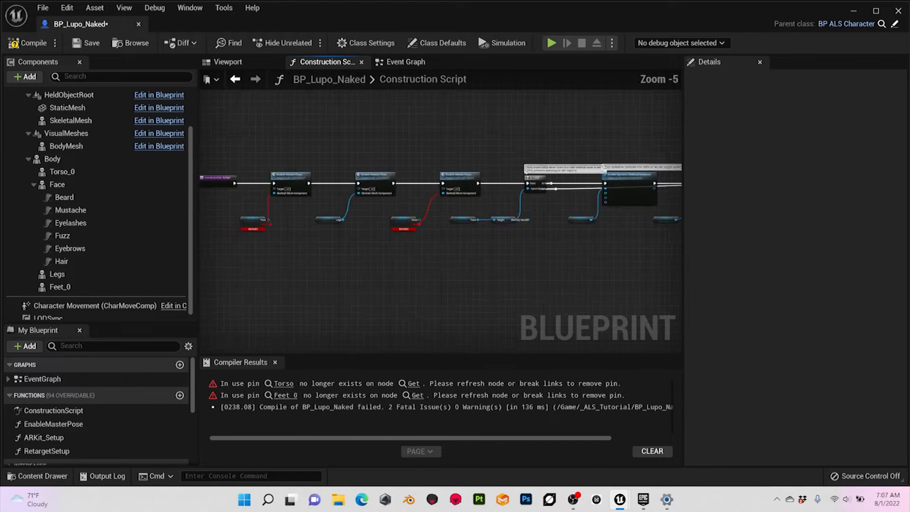
pyautogui.moveTo(278, 223); pyautogui.dragTo(451, 236, button='right')
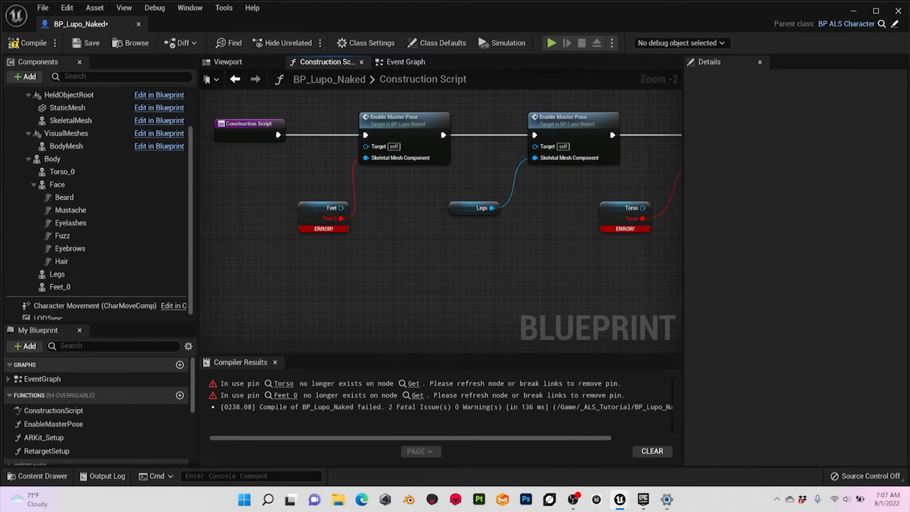
# - Replace the broken Feet and Torso references in the Construction Script with the Feet_0 and Torso_0 components, and compile the blueprint
pyautogui.scroll(-1, 100, 223)
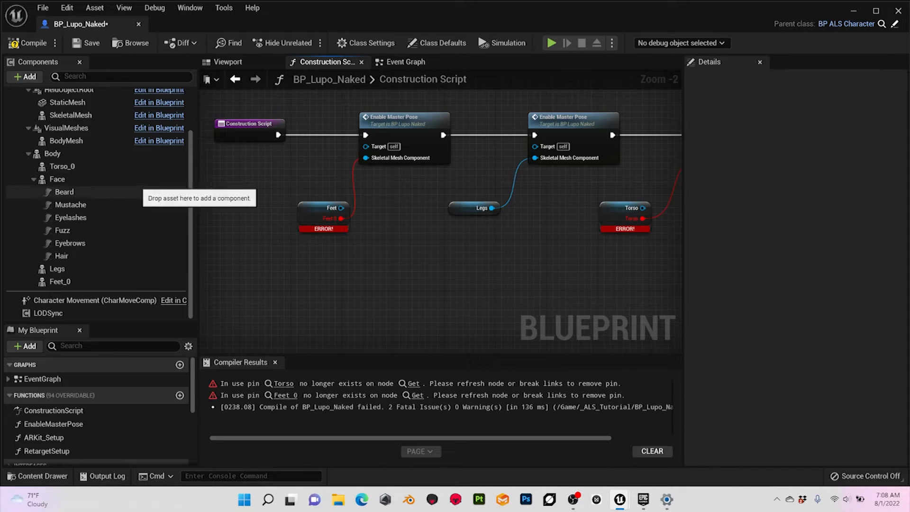
pyautogui.scroll(1, 119, 168)
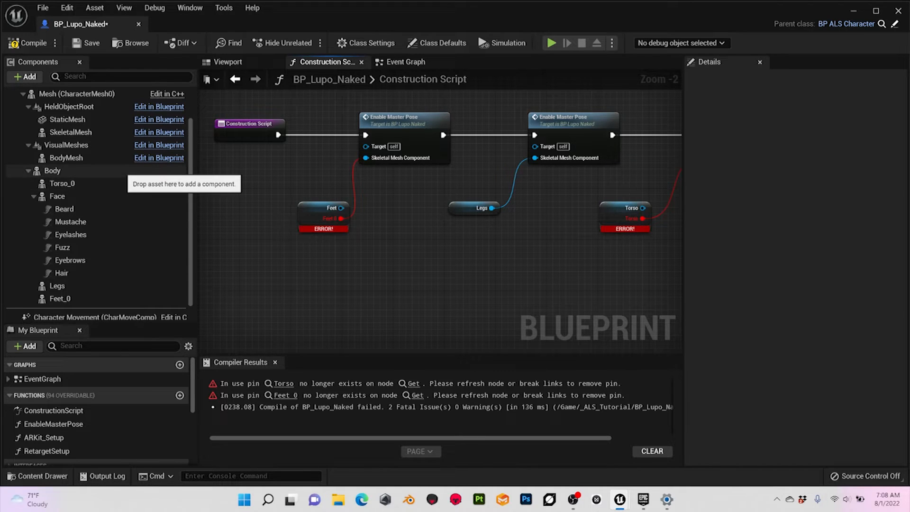
pyautogui.scroll(-1, 121, 170)
pyautogui.scroll(1, 120, 170)
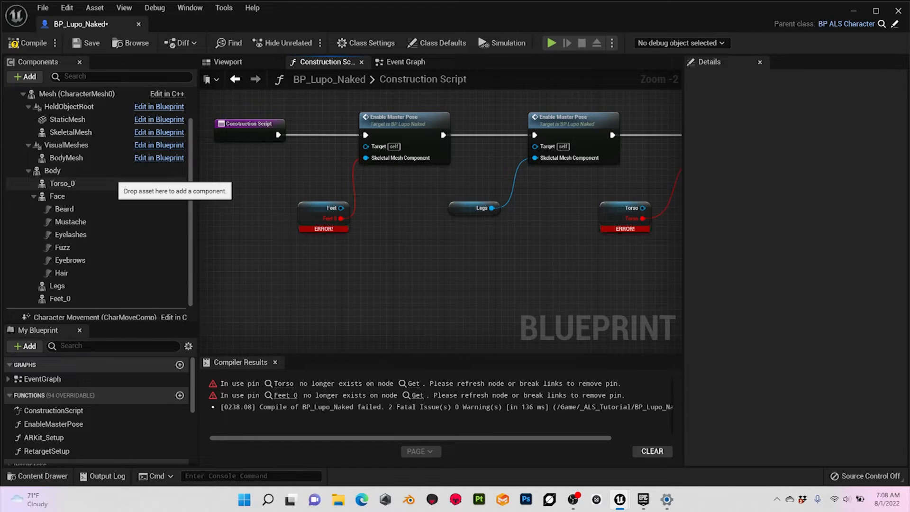
pyautogui.scroll(-1, 116, 185)
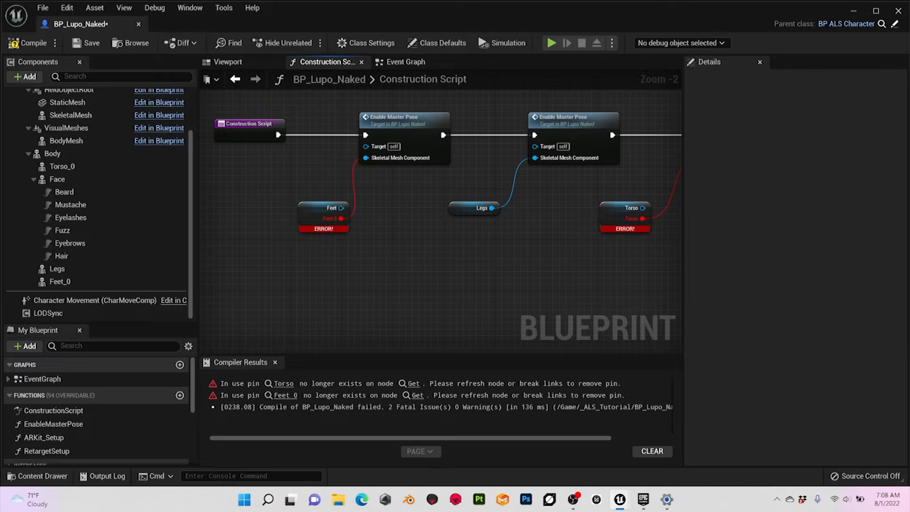
pyautogui.scroll(1, 133, 223)
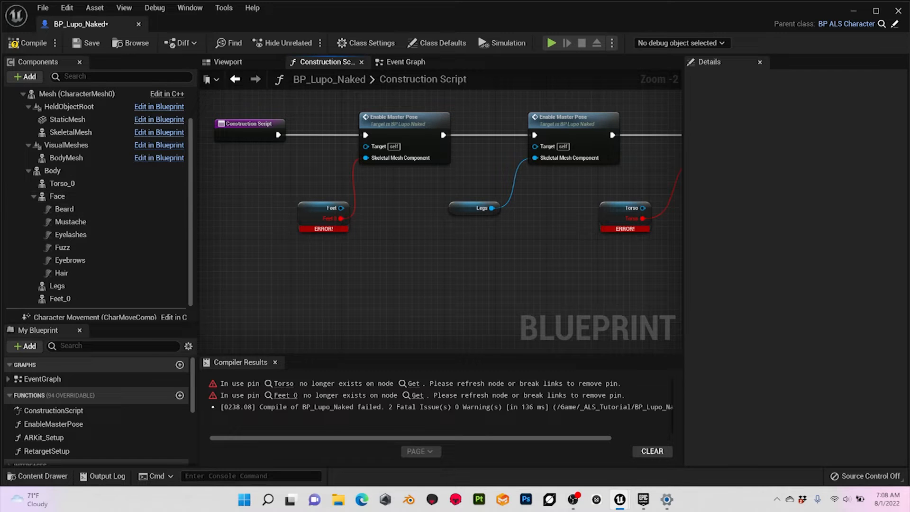
pyautogui.moveTo(59, 299); pyautogui.dragTo(327, 217)
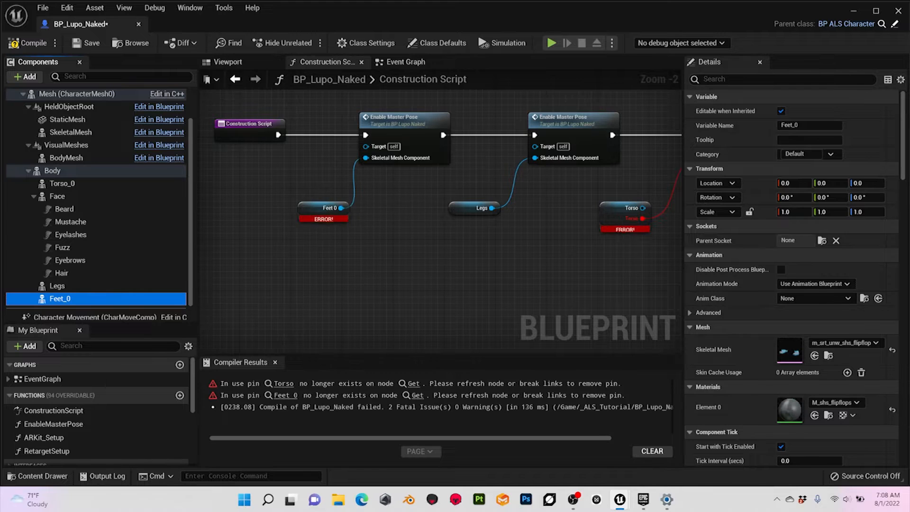
pyautogui.moveTo(61, 184); pyautogui.dragTo(625, 218)
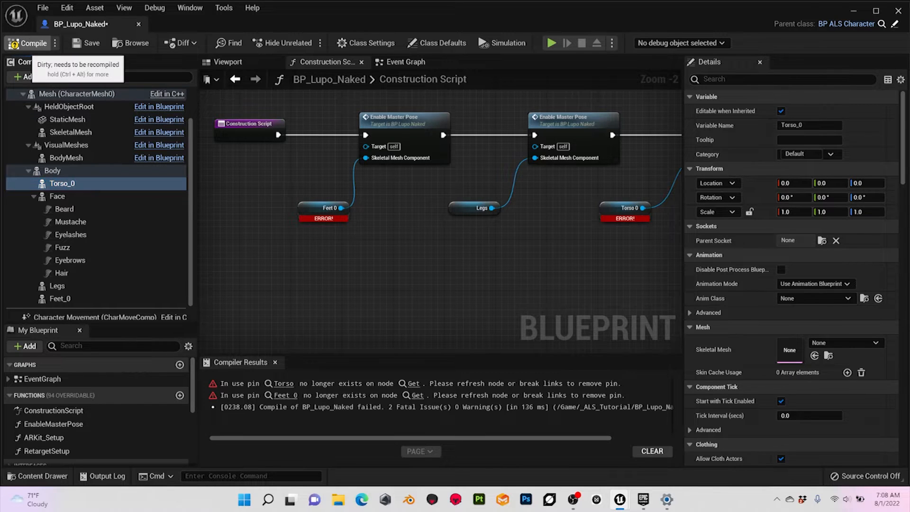
pyautogui.click(14, 45)
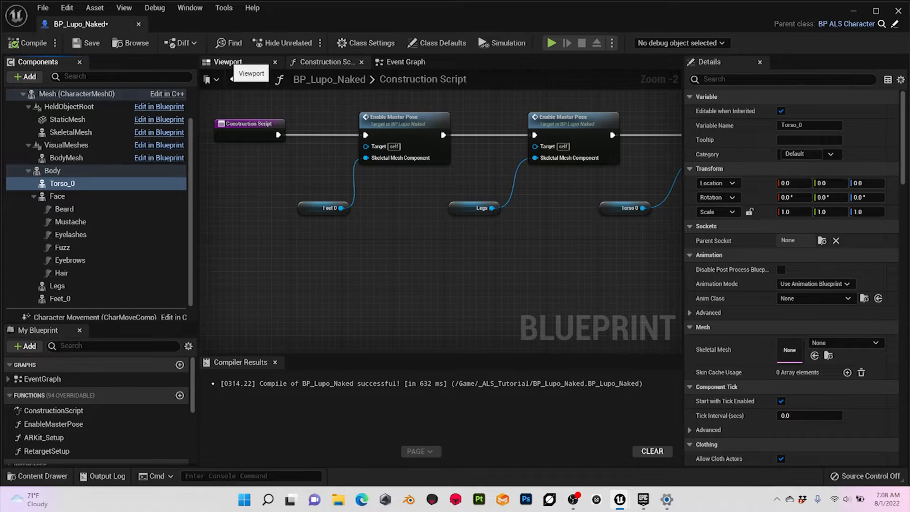
# - Reset the Body component's location and rotation to their default values so it lines up with the ALS mannequin
pyautogui.click(227, 62)
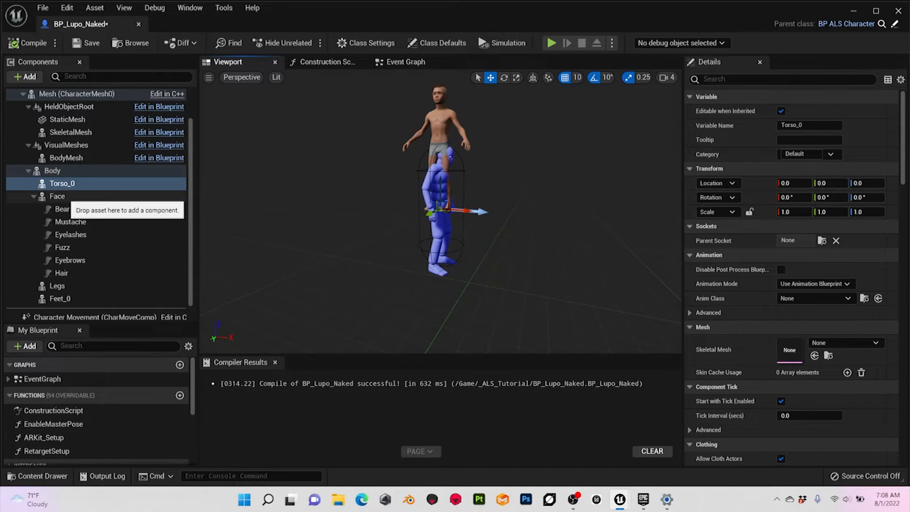
pyautogui.click(59, 170)
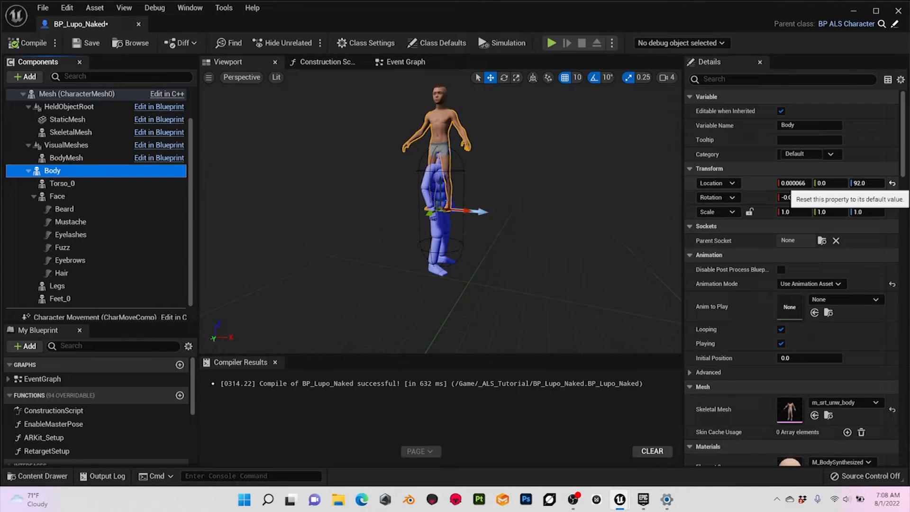
pyautogui.click(892, 183)
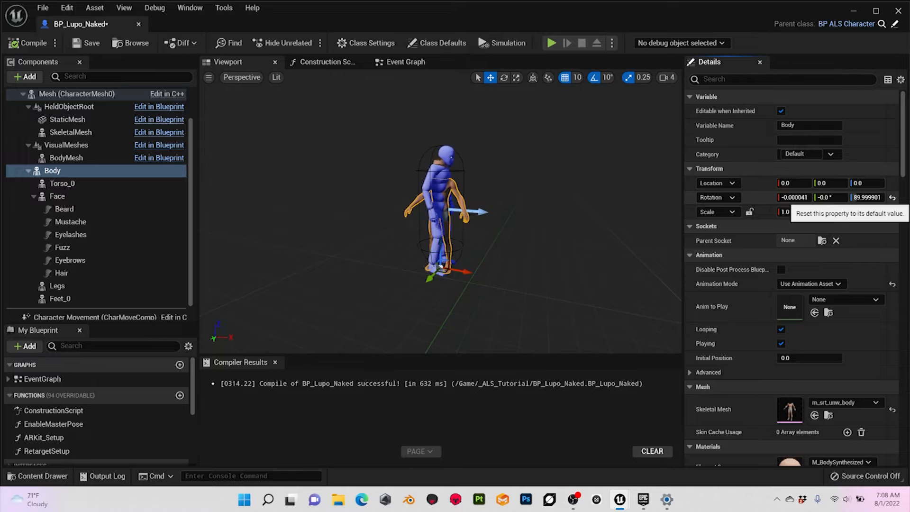
pyautogui.click(892, 197)
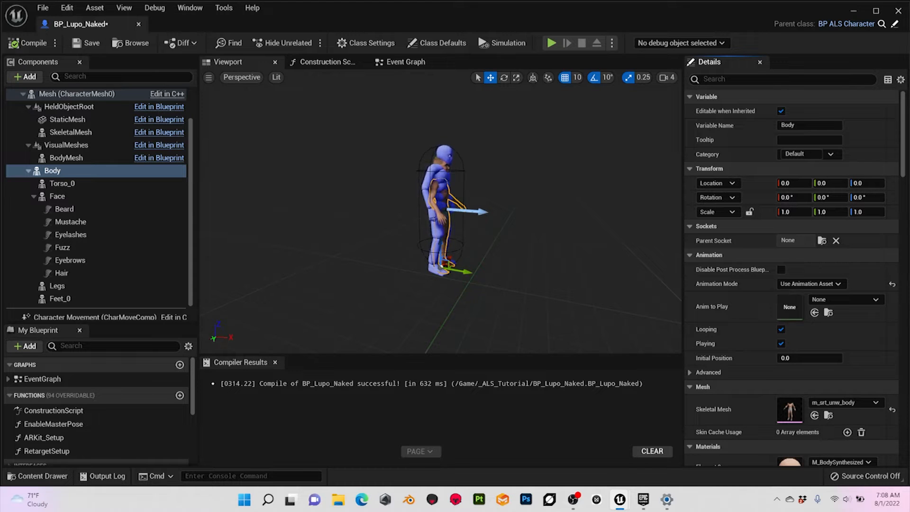
pyautogui.keyDown('alt'); pyautogui.moveTo(530, 214); pyautogui.dragTo(464, 213); pyautogui.keyUp('alt')
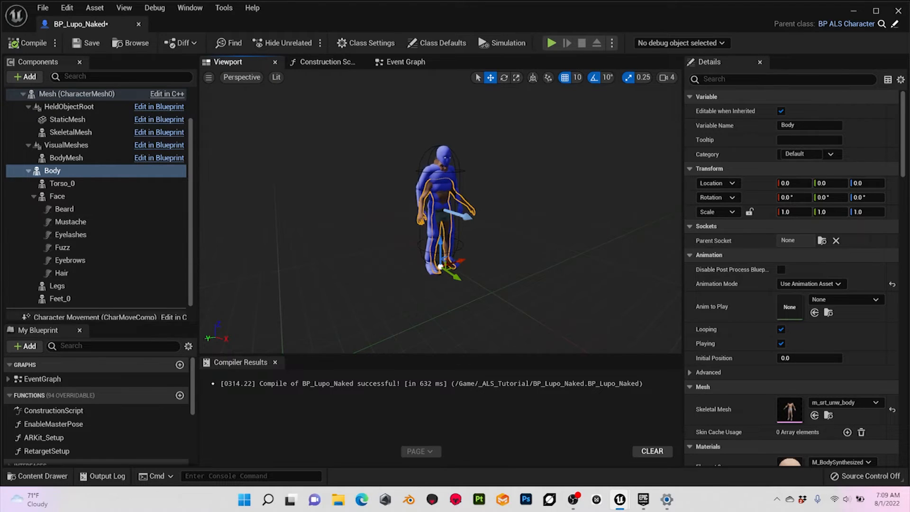
# - Enable the default value of the RetargetModeEnabled variable and compile BP_Lupo_Naked
pyautogui.moveTo(95, 323); pyautogui.dragTo(95, 241)
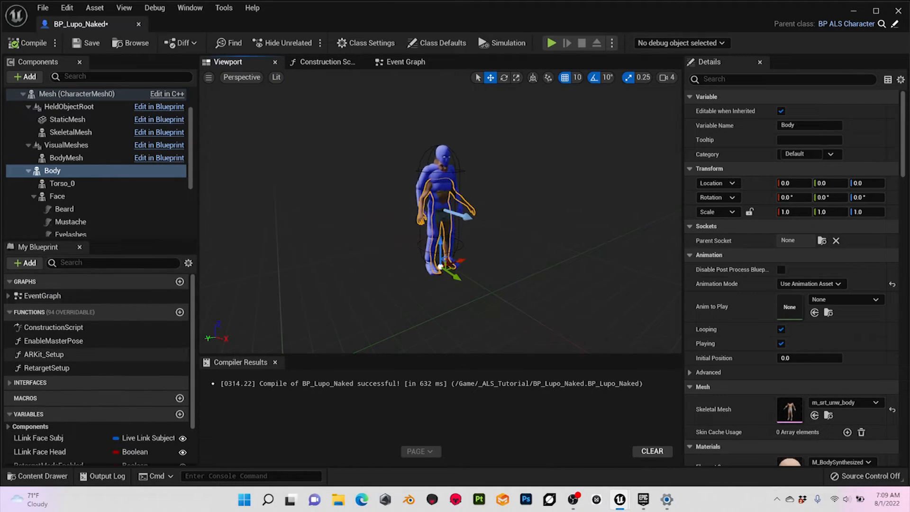
pyautogui.scroll(-2, 119, 413)
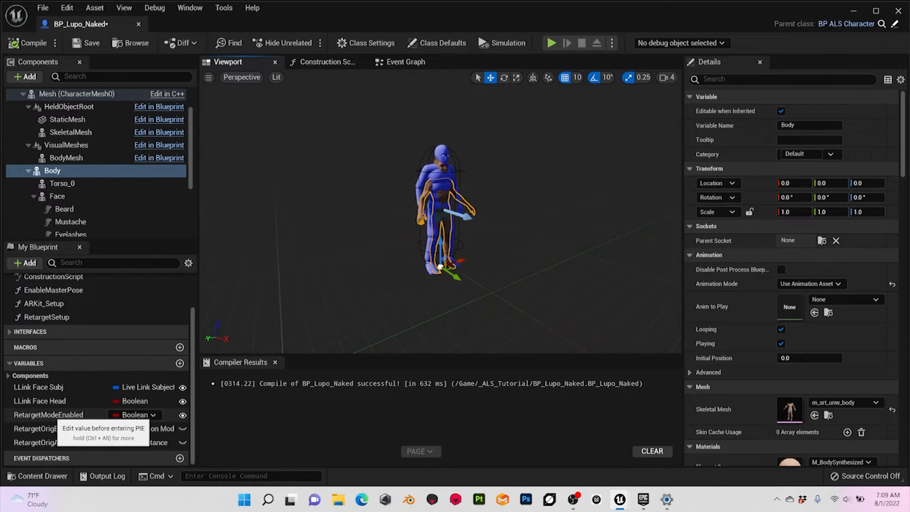
pyautogui.click(52, 416)
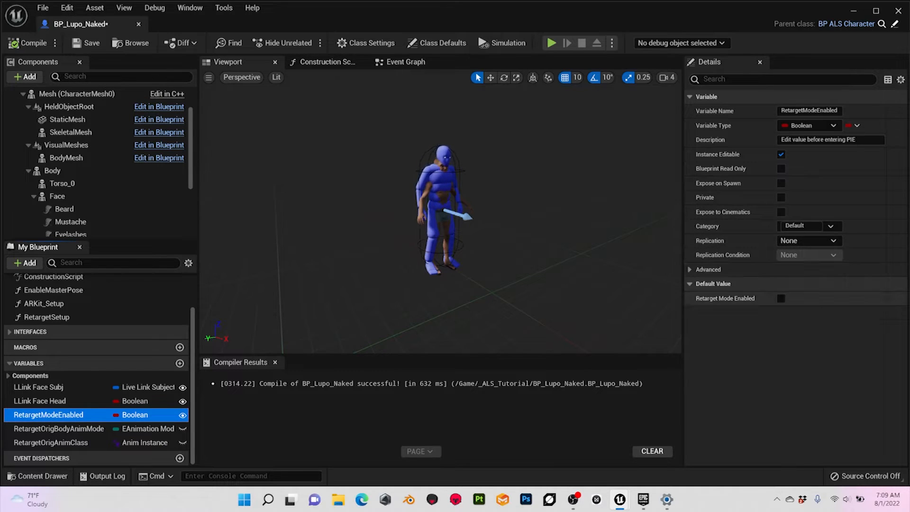
pyautogui.click(781, 298)
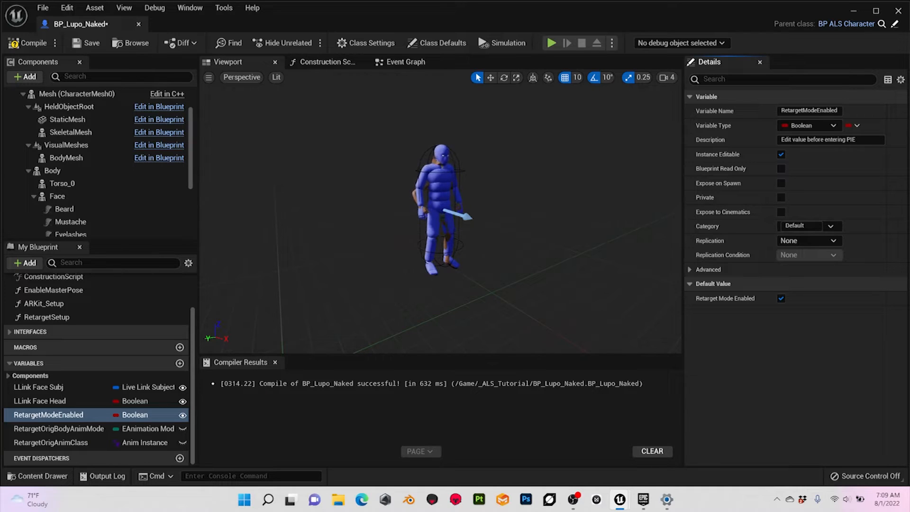
pyautogui.click(14, 43)
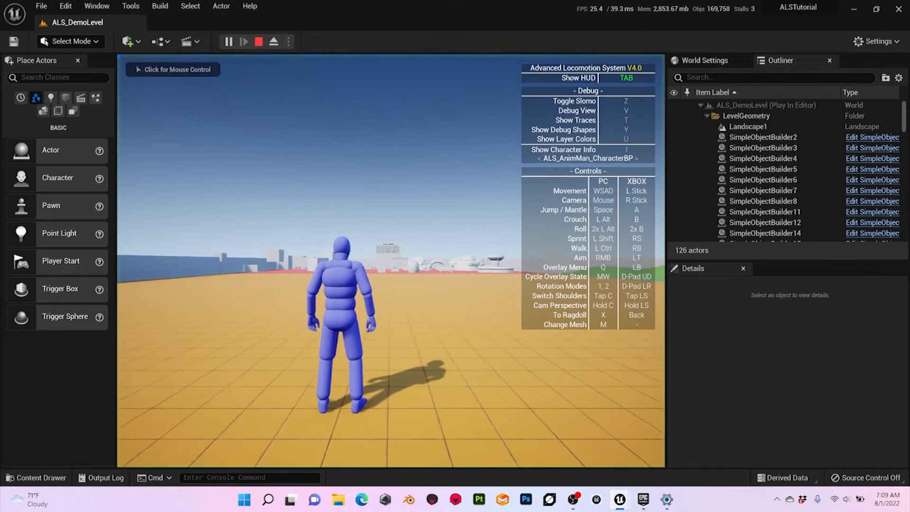
# - Stop the play session in ALS_DemoLevel and place BP_Lupo_Naked from the _ALS_Tutorial folder beside the ALS mannequin
pyautogui.click(391, 260)
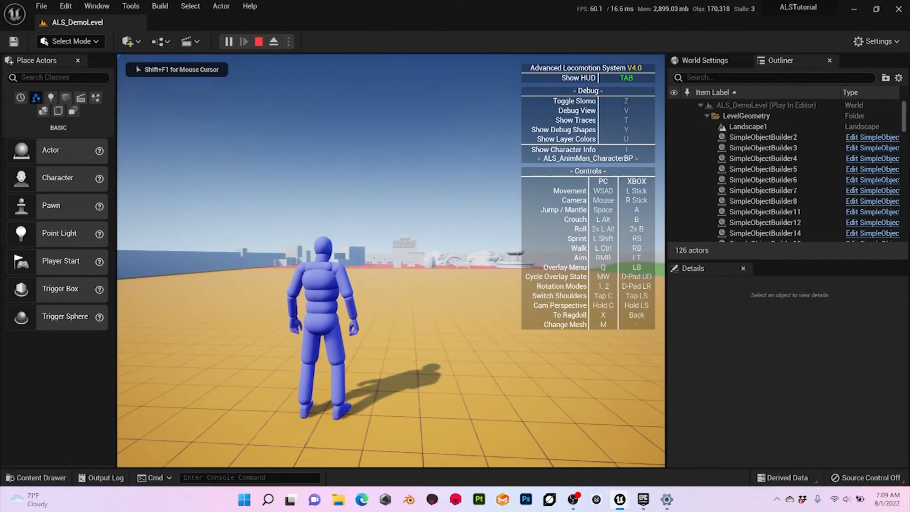
pyautogui.click(258, 41)
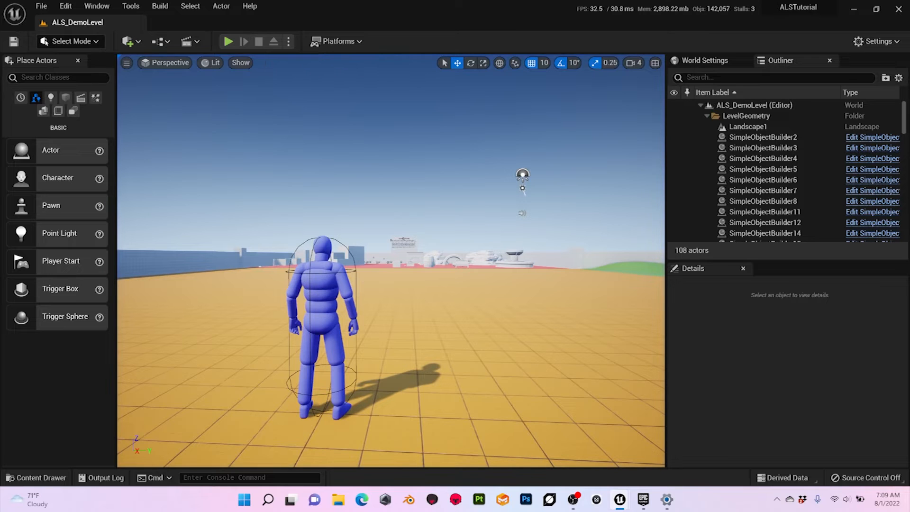
pyautogui.hotkey('ctrl', 'space')
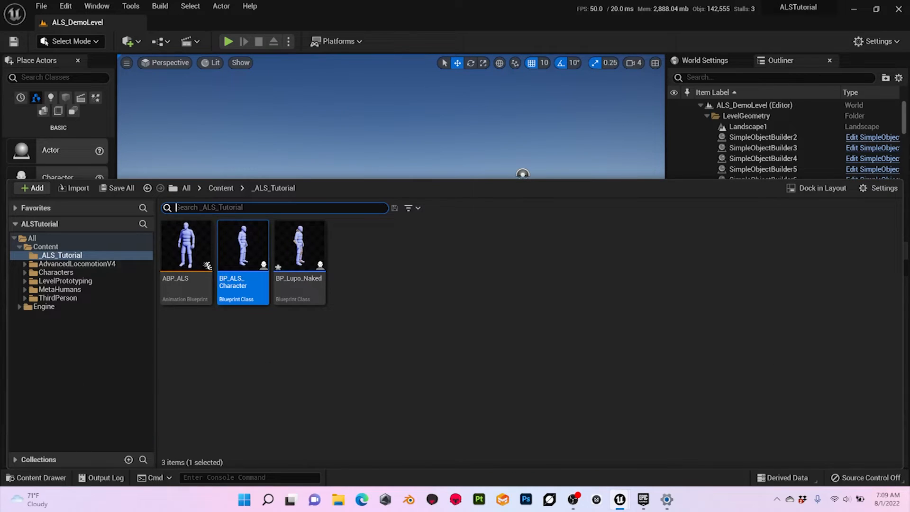
pyautogui.moveTo(300, 246); pyautogui.dragTo(412, 369)
# - Set Auto Possess Player to Disabled on the level's ALS_AnimMan_CharacterBP actor
pyautogui.click(323, 308)
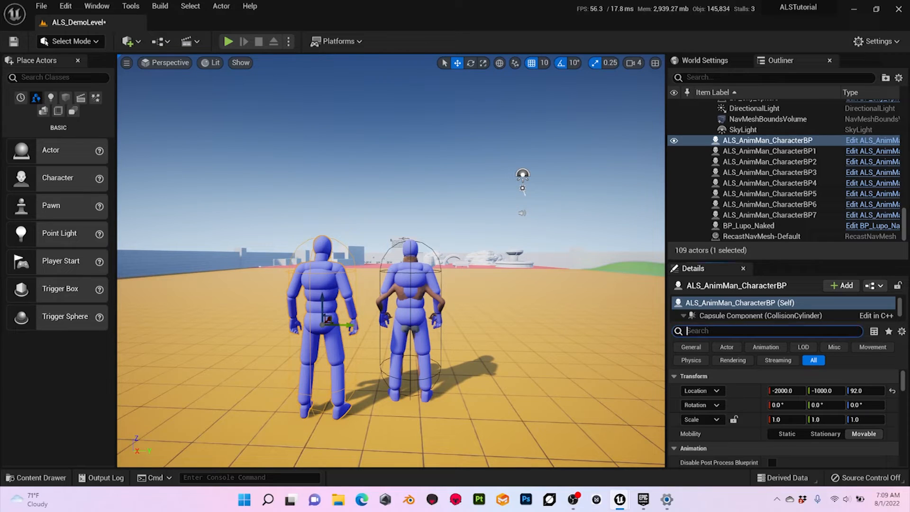
pyautogui.write('p')
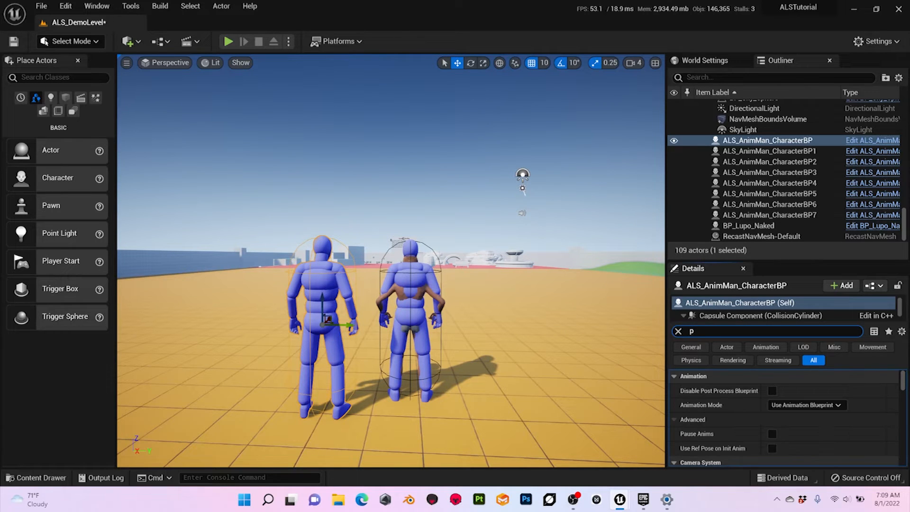
pyautogui.write('os')
pyautogui.scroll(-5, 785, 417)
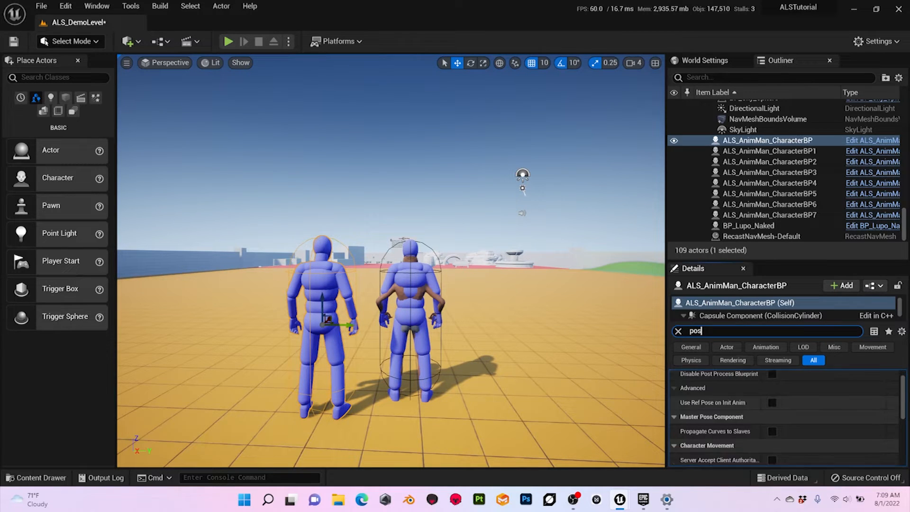
pyautogui.click(799, 403)
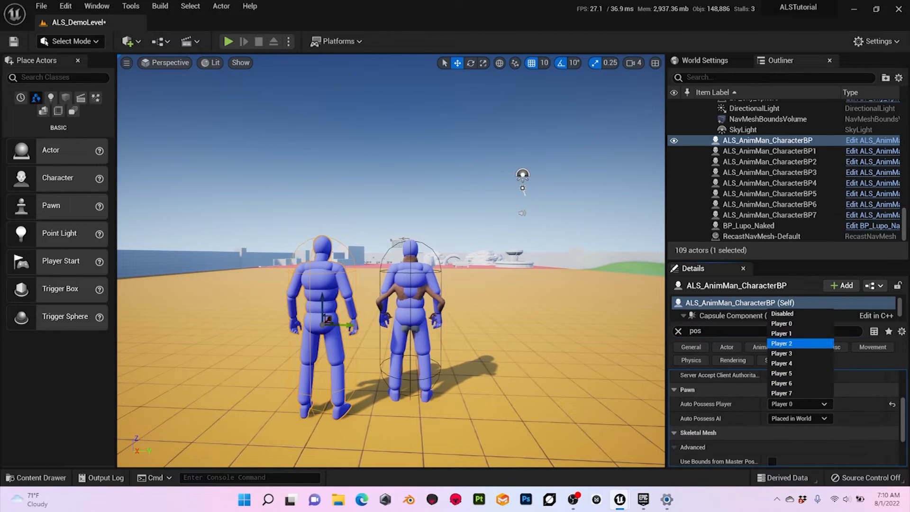
pyautogui.click(787, 314)
# - Set Auto Possess Player to Player 0 on the placed BP_Lupo_Naked actor
pyautogui.click(410, 294)
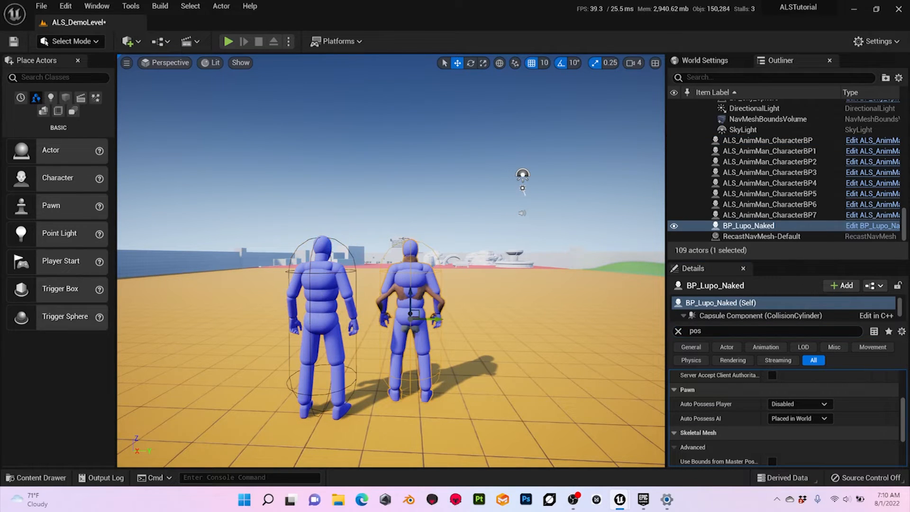
pyautogui.click(799, 404)
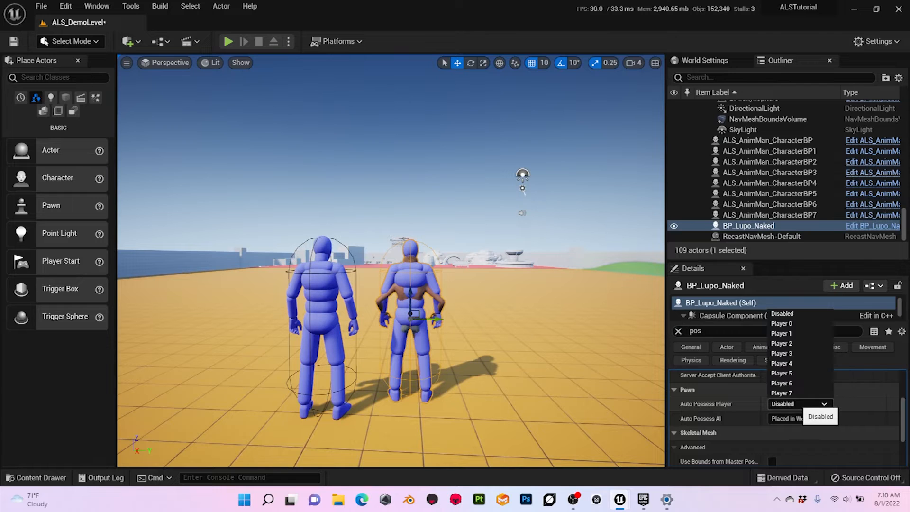
pyautogui.click(793, 324)
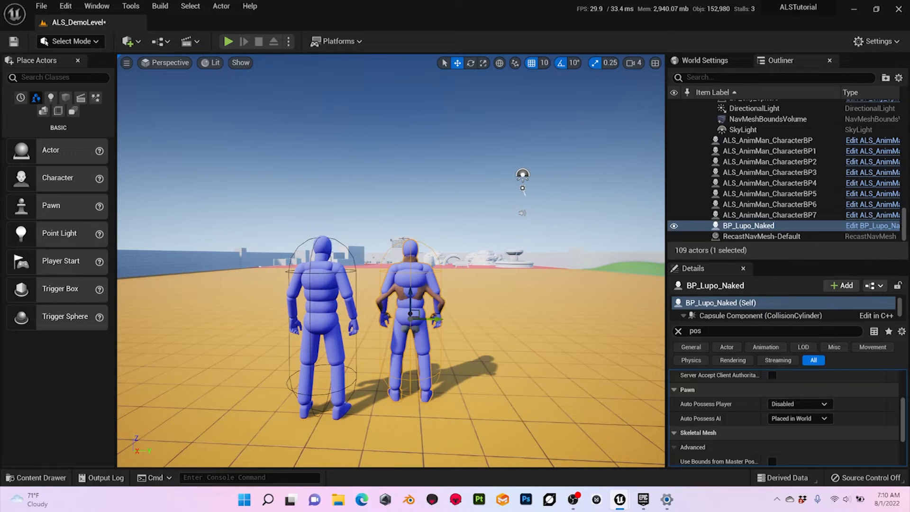
# - Save ALS_DemoLevel and play it in the editor to test the MetaHuman character
pyautogui.click(13, 41)
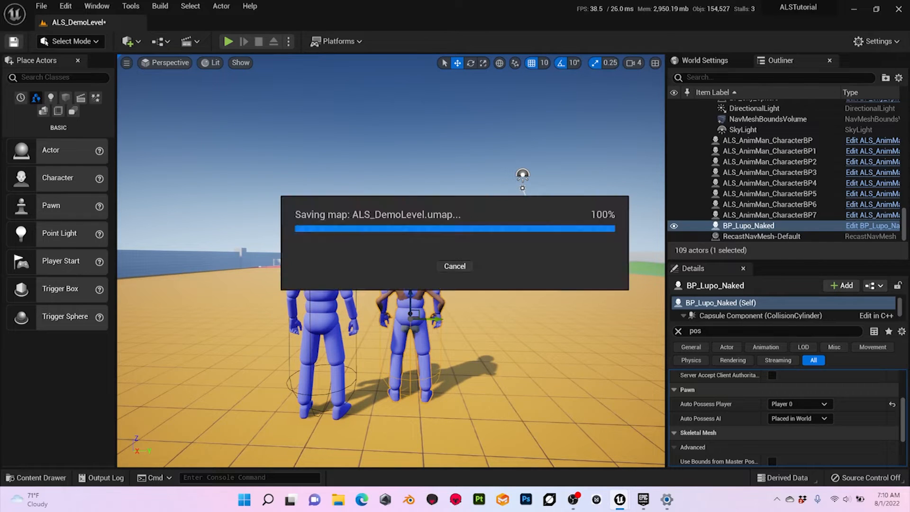
pyautogui.click(228, 42)
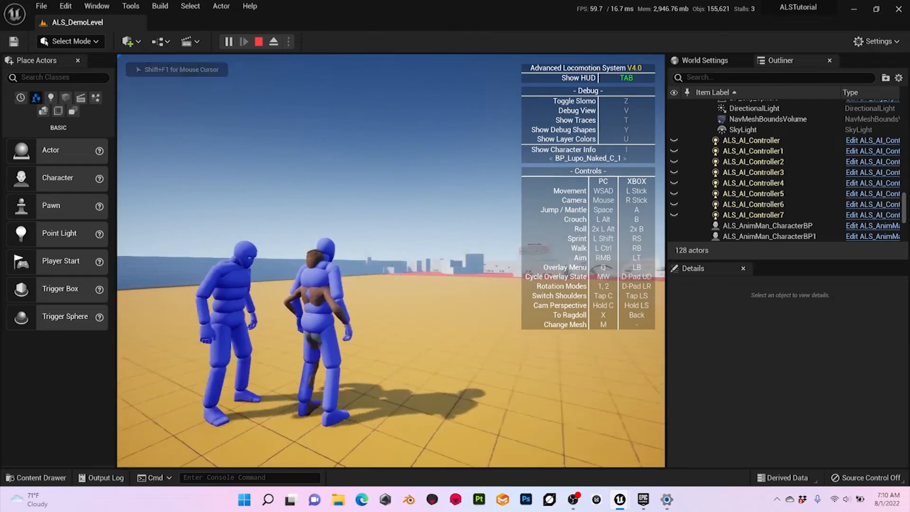
# - Stop the play session and examine the Play In Editor runtime errors in the Message Log, including their node, function and blueprint references
pyautogui.press('Escape')
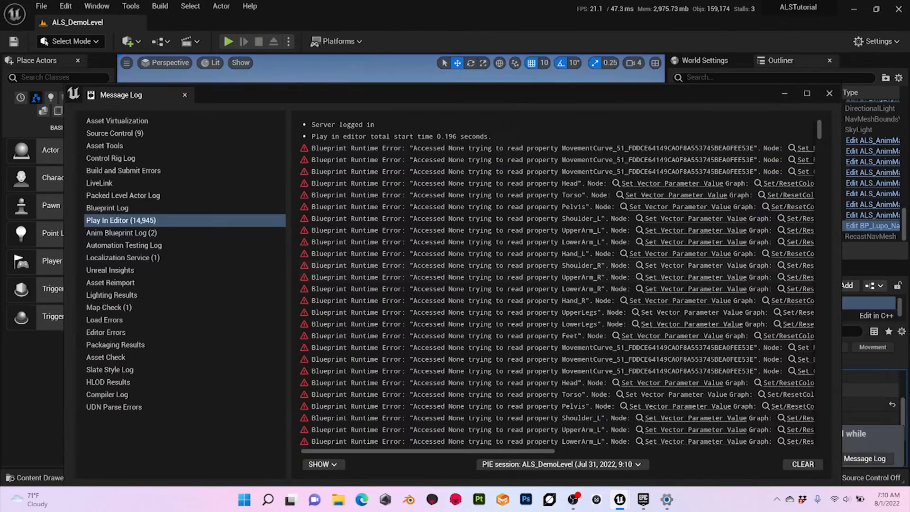
pyautogui.scroll(-10, 558, 283)
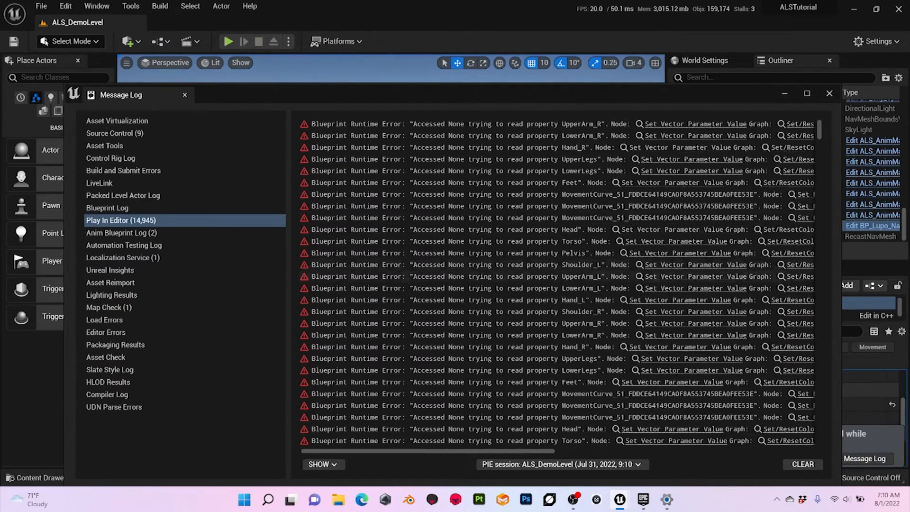
pyautogui.scroll(10, 557, 283)
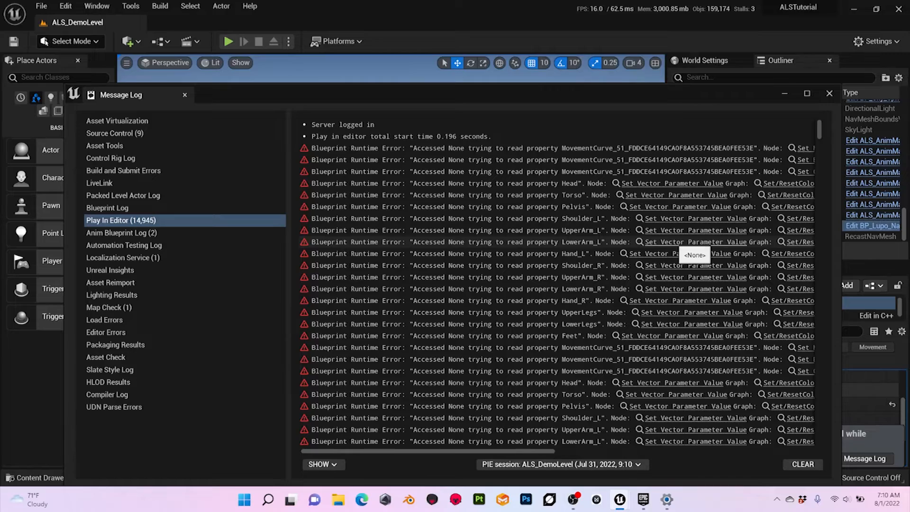
pyautogui.hscroll(10, 428, 451)
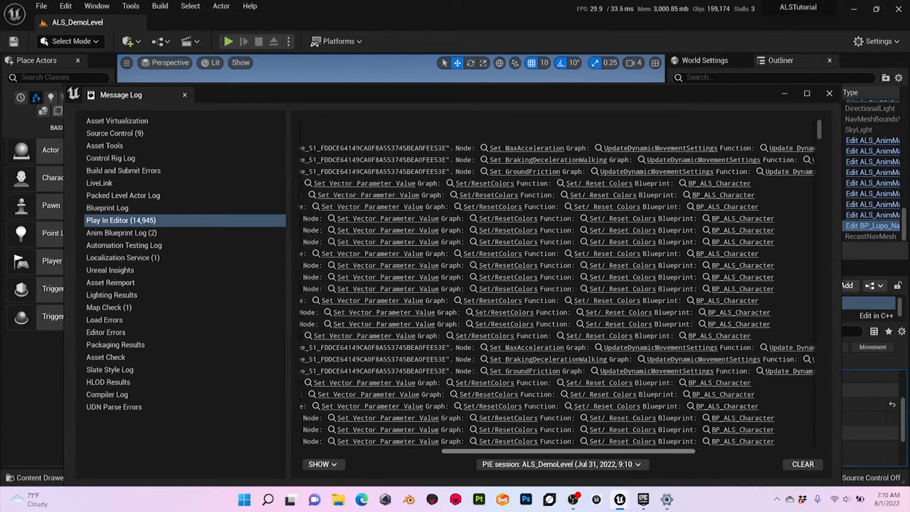
pyautogui.hscroll(-10, 429, 450)
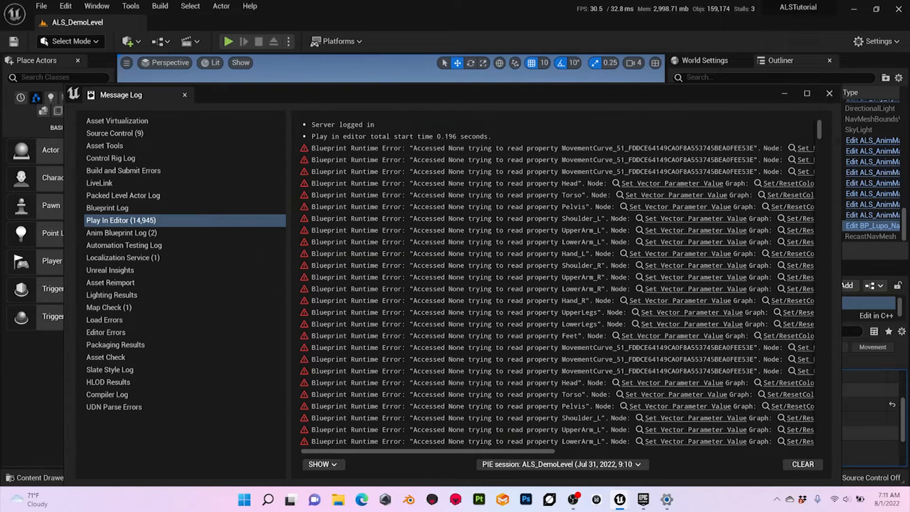
pyautogui.click(829, 93)
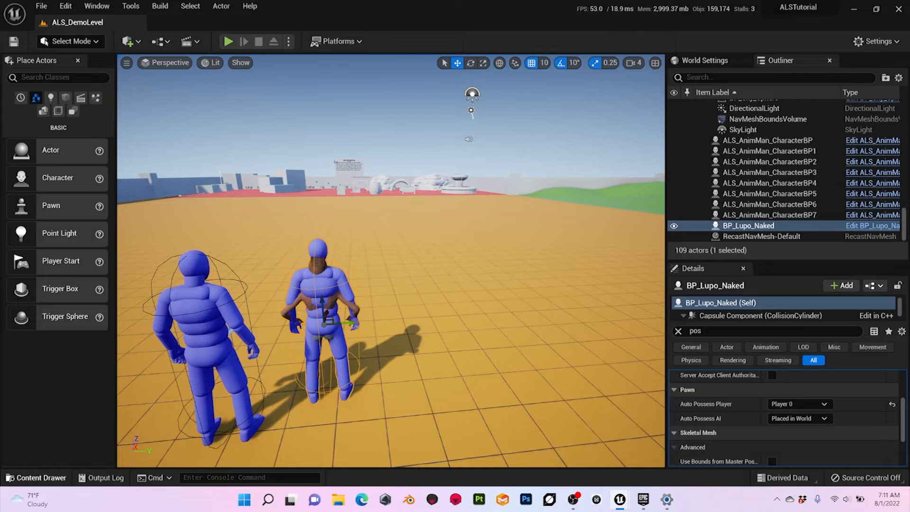
# - Open BP_Lupo_Naked from the _ALS_Tutorial folder and locate the Event BeginPlay node in its Event Graph
pyautogui.click(36, 477)
pyautogui.doubleClick(299, 256)
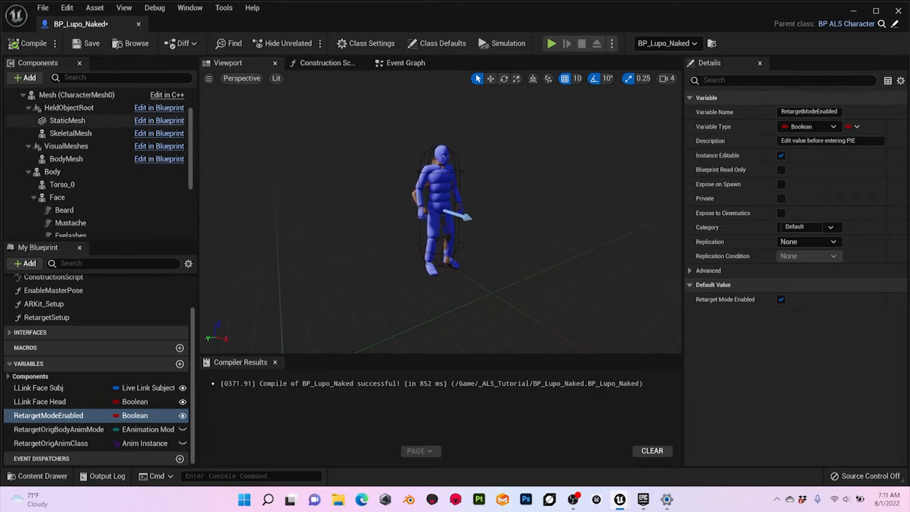
pyautogui.scroll(2, 71, 121)
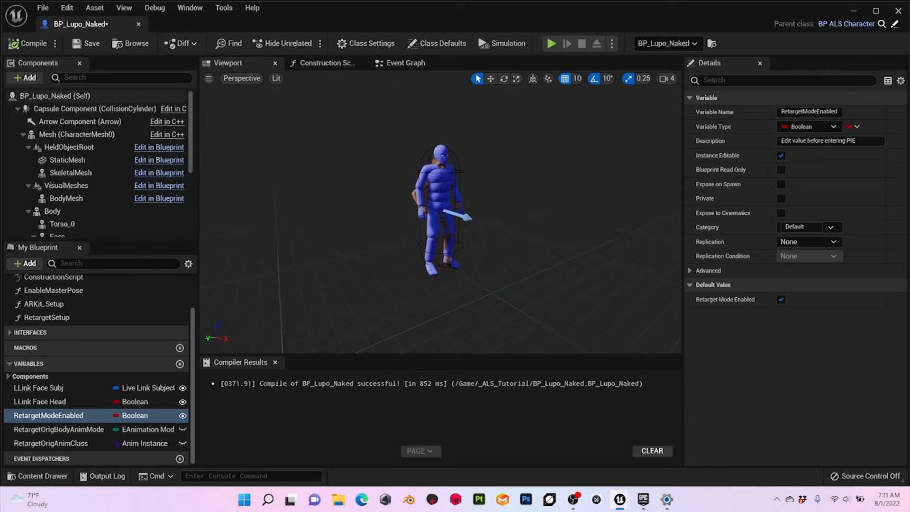
pyautogui.click(64, 97)
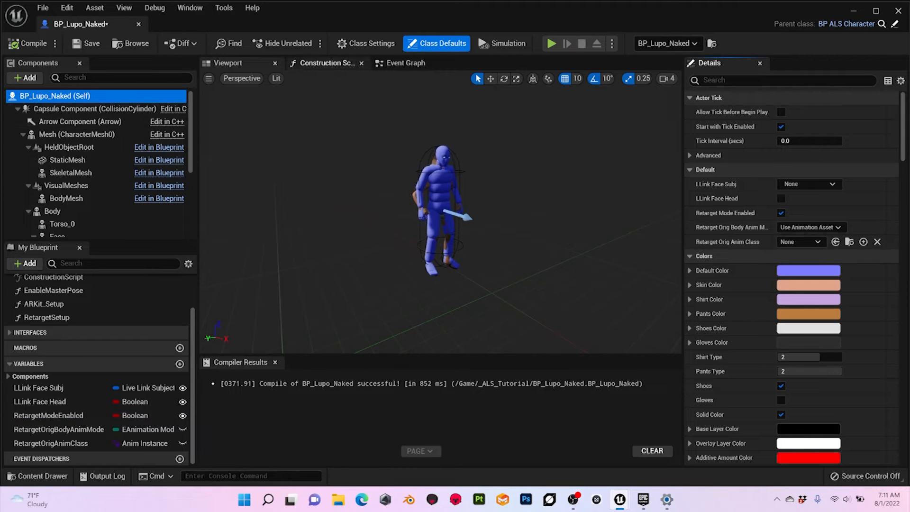
pyautogui.click(408, 67)
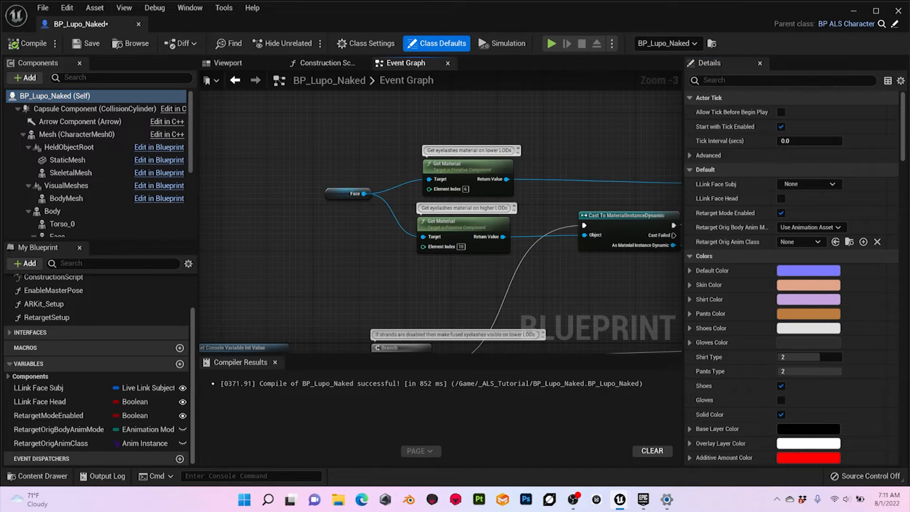
pyautogui.moveTo(281, 246); pyautogui.dragTo(473, 144, button='right')
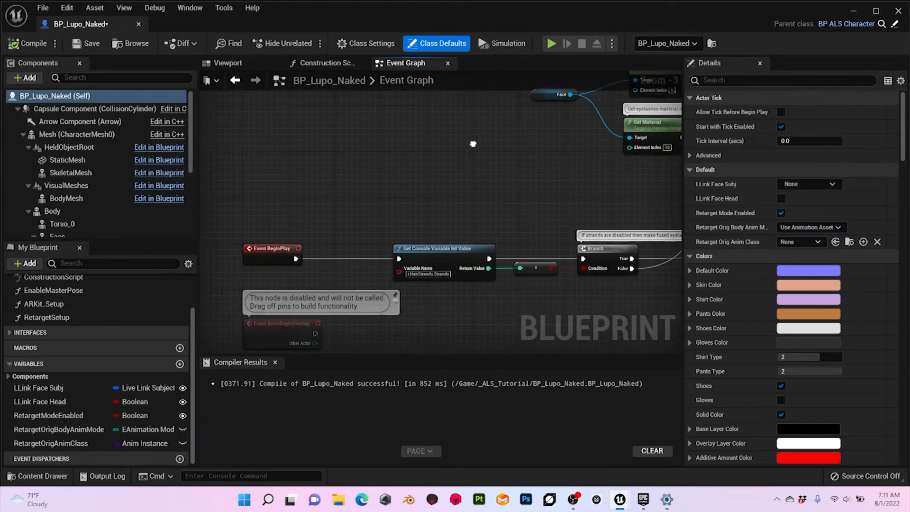
pyautogui.moveTo(299, 186); pyautogui.dragTo(396, 147, button='right')
pyautogui.scroll(3, 389, 149)
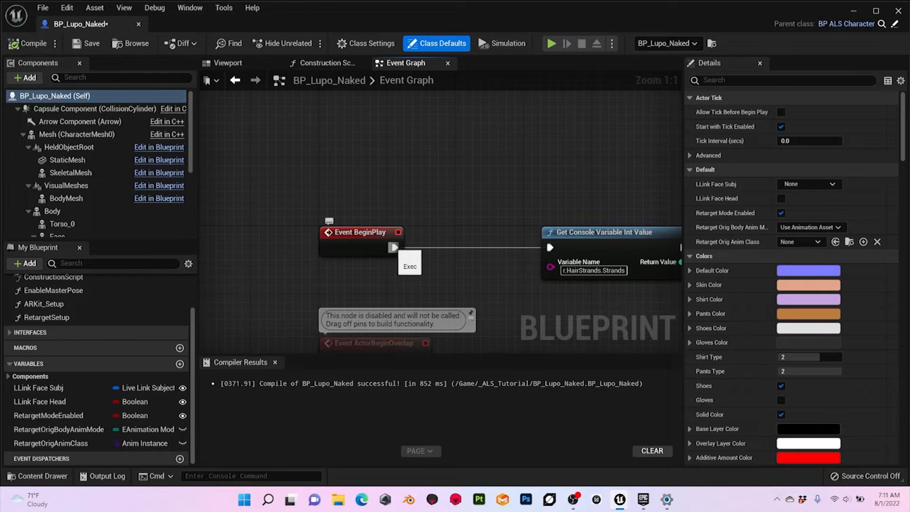
pyautogui.click(364, 242)
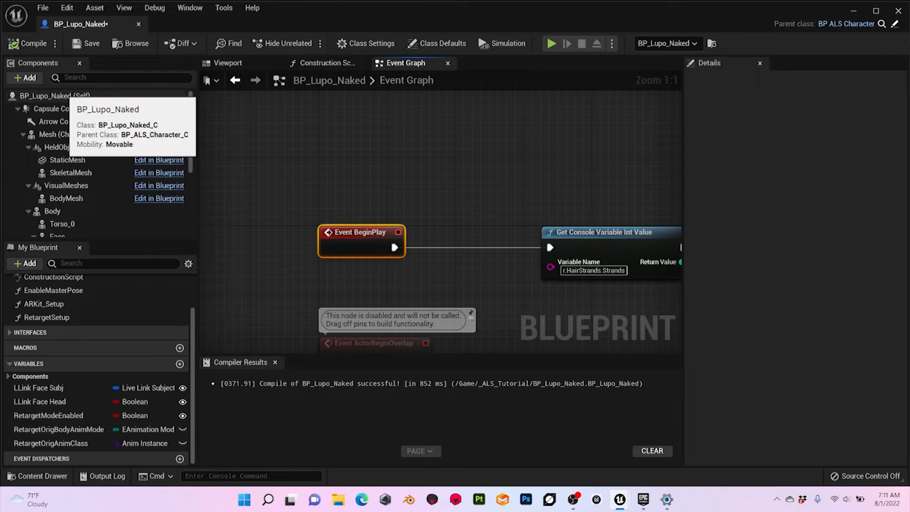
pyautogui.click(71, 95)
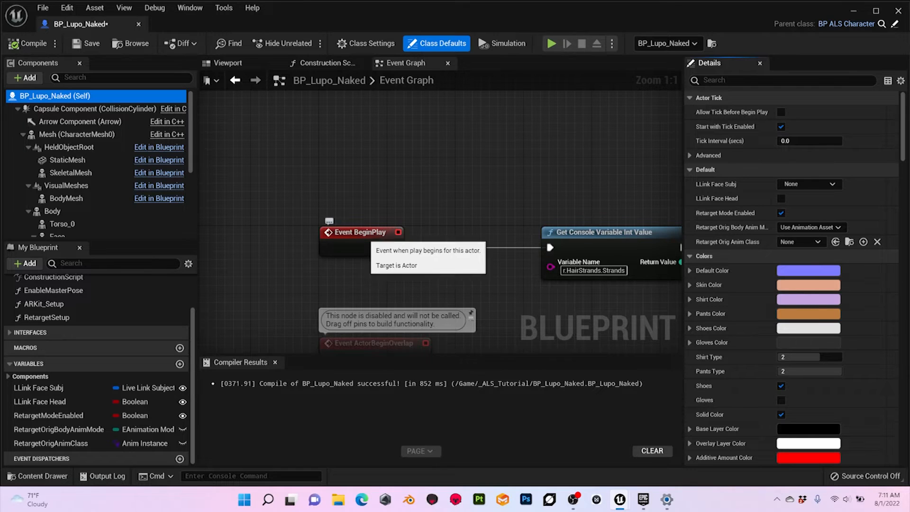
# - Insert a parent function call between Event BeginPlay and Get Console Variable Int Value, and compile BP_Lupo_Naked
pyautogui.rightClick(359, 239)
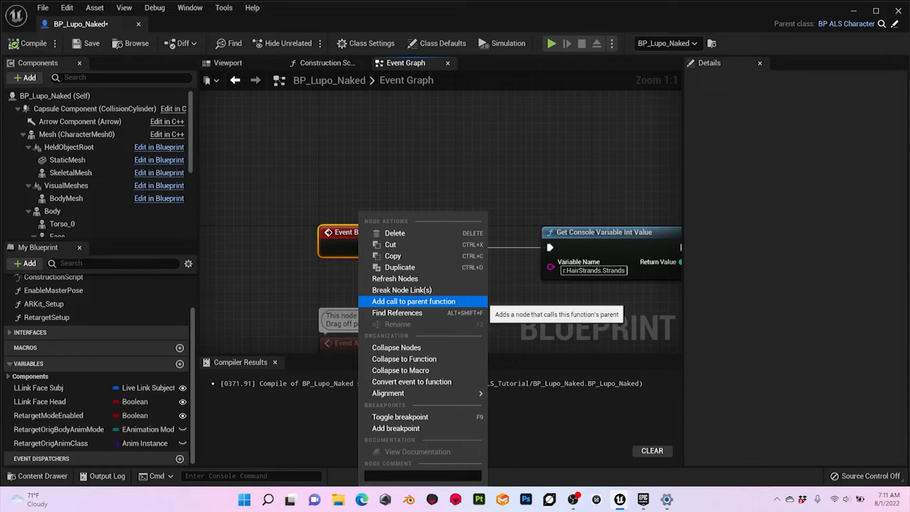
pyautogui.click(412, 302)
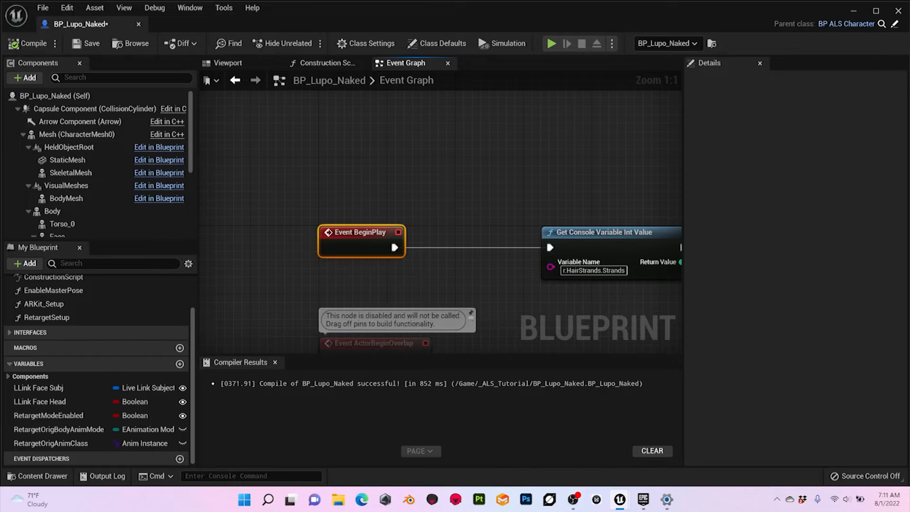
pyautogui.moveTo(379, 284); pyautogui.dragTo(467, 216)
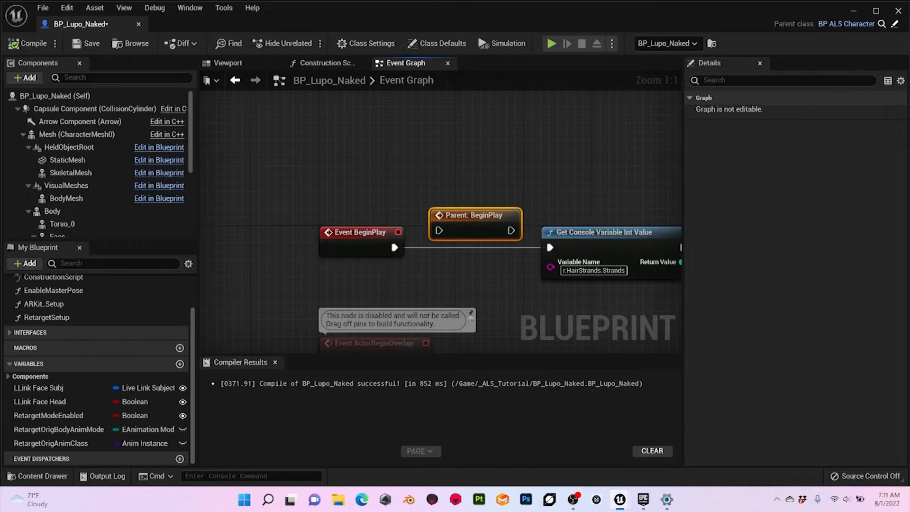
pyautogui.moveTo(394, 248); pyautogui.dragTo(439, 230)
pyautogui.moveTo(511, 231); pyautogui.dragTo(549, 247)
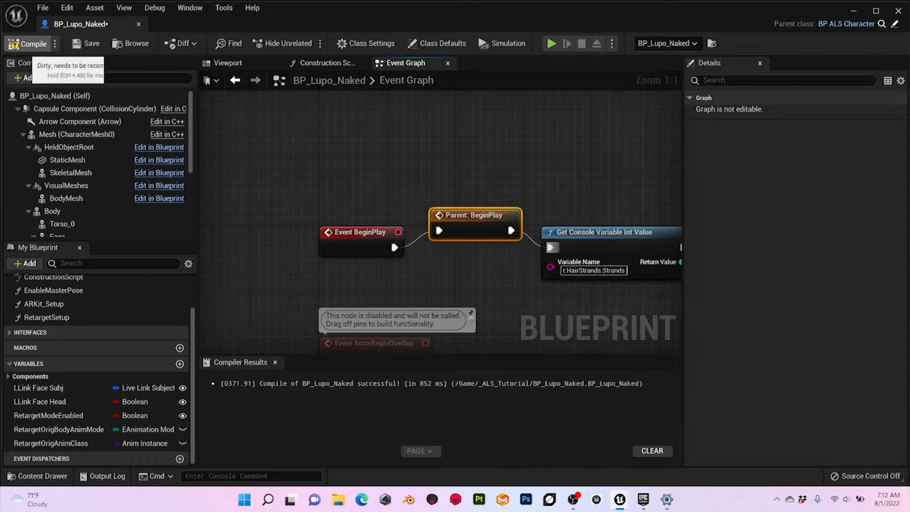
pyautogui.click(27, 43)
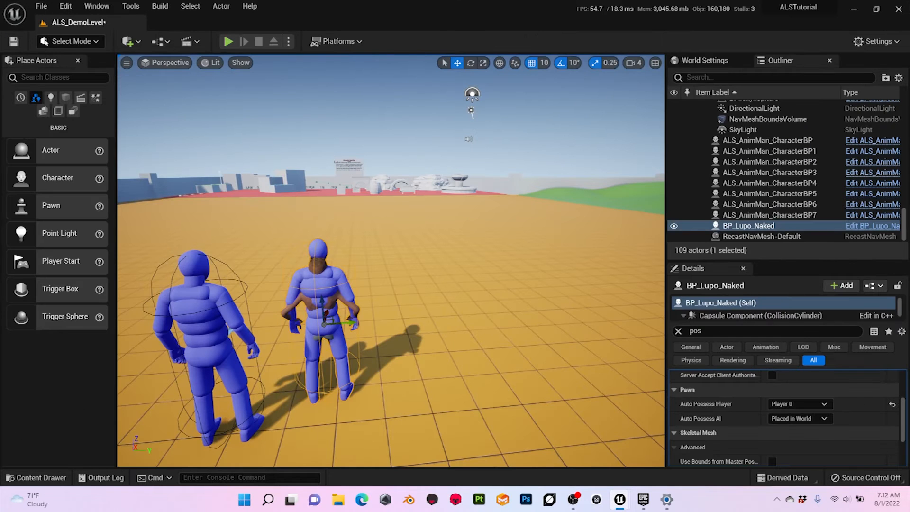
# - Play ALS_DemoLevel, run the MetaHuman character forward, stop the session and close the Message Log
pyautogui.click(228, 41)
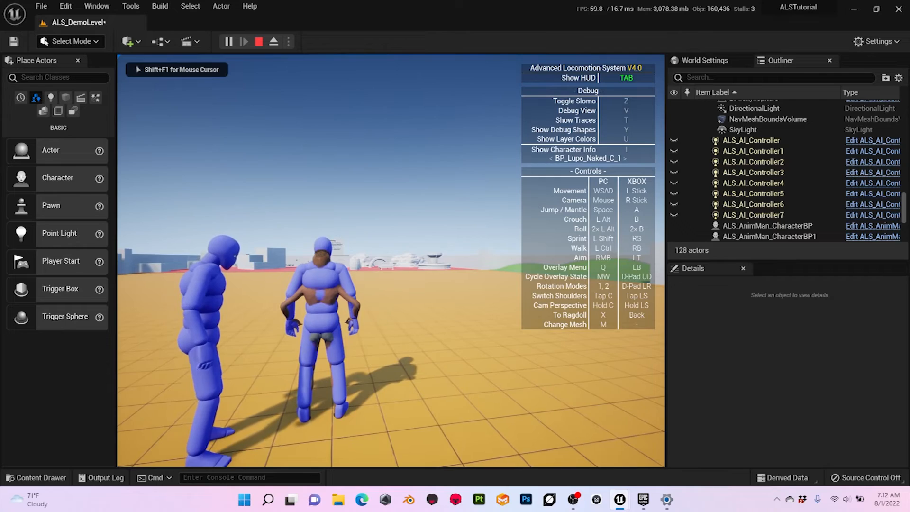
pyautogui.press('w')
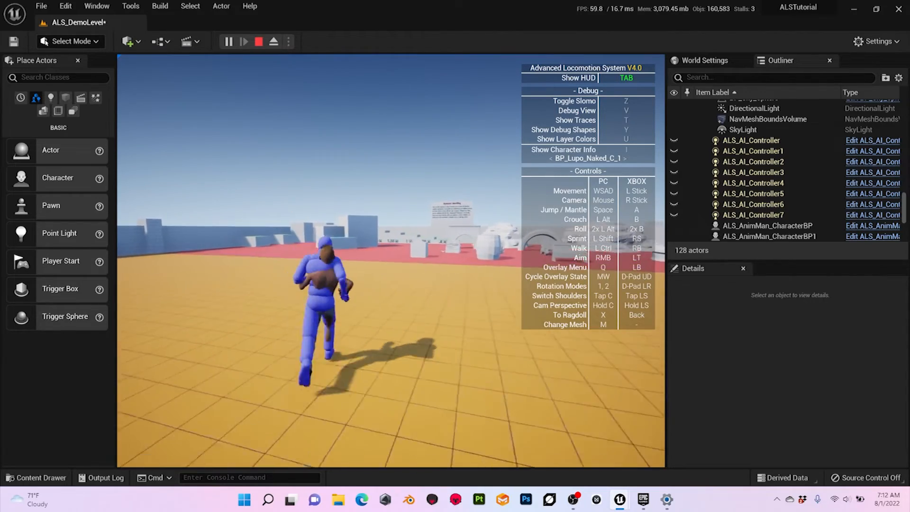
pyautogui.press('Escape')
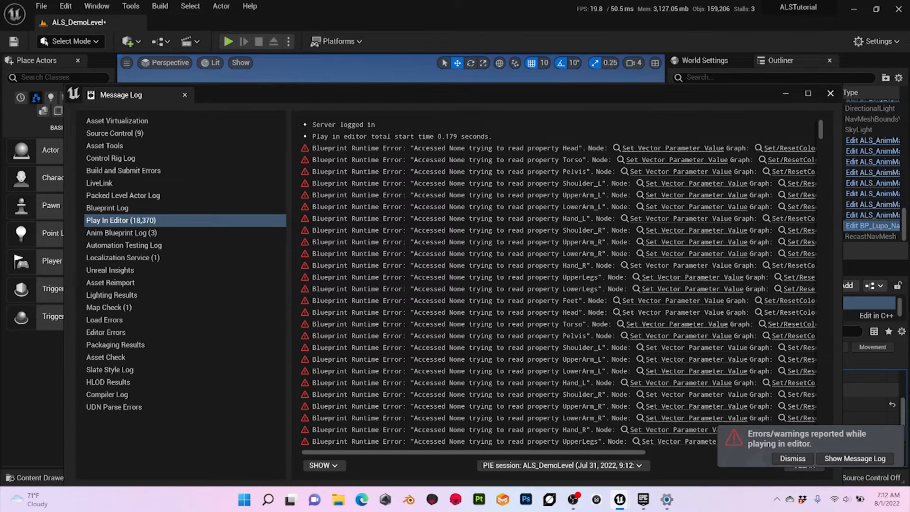
pyautogui.click(830, 93)
# - In BP_ALS_Character's Event Tick, bypass Update Coloring System by wiring Parent: Tick directly to Update Held Object Animations, and compile
pyautogui.click(35, 477)
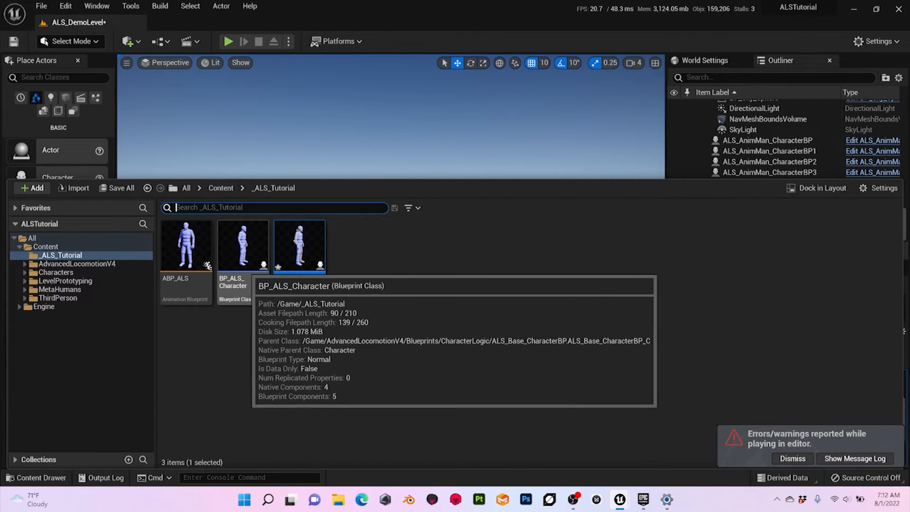
pyautogui.doubleClick(242, 244)
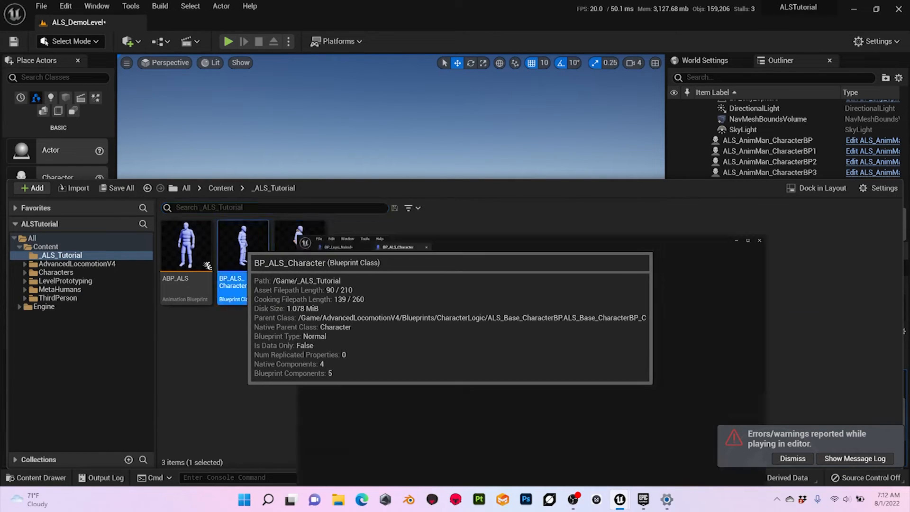
pyautogui.scroll(5, 410, 237)
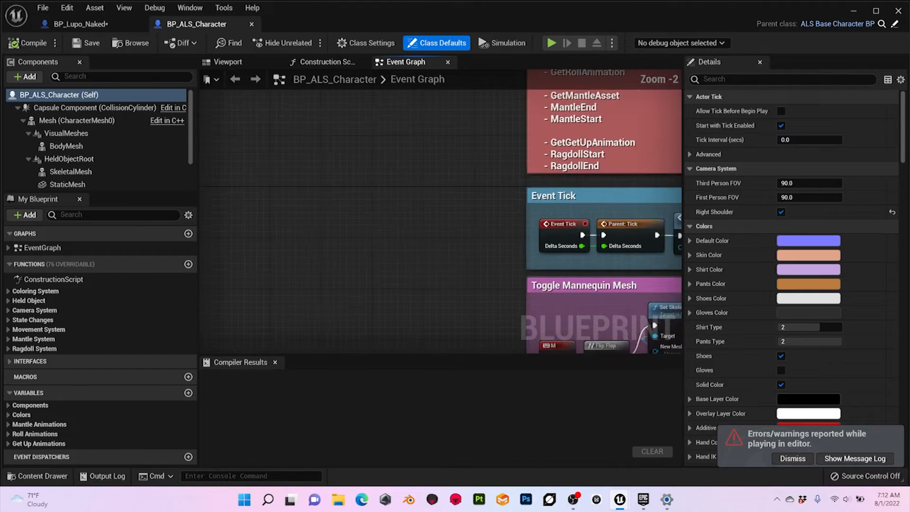
pyautogui.moveTo(232, 216); pyautogui.dragTo(199, 215, button='right')
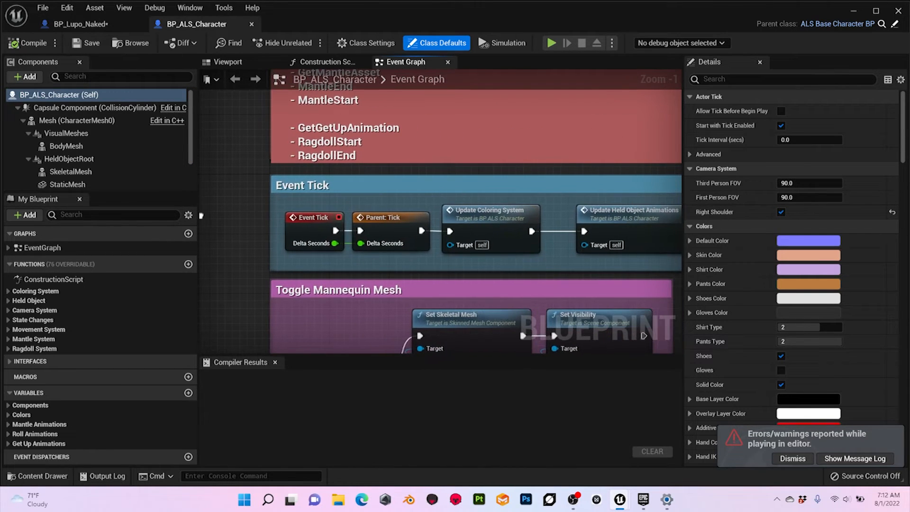
pyautogui.scroll(1, 441, 212)
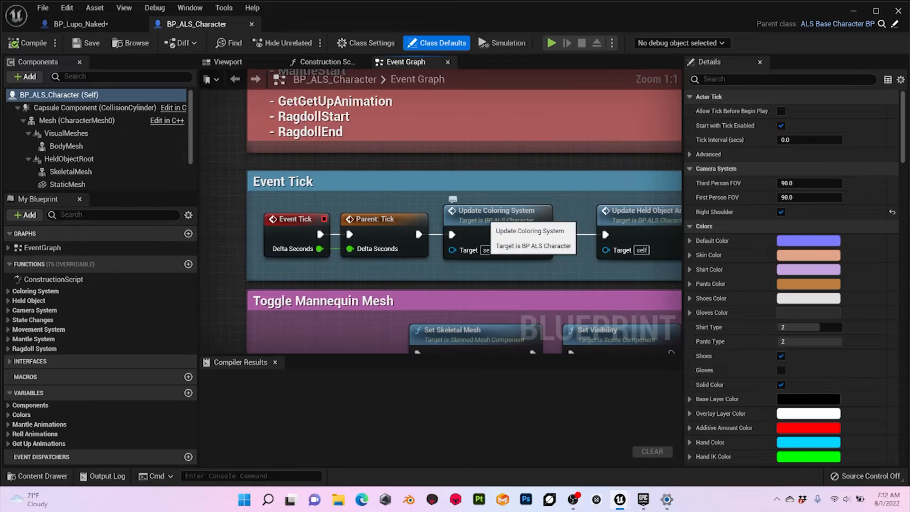
pyautogui.moveTo(521, 223); pyautogui.dragTo(538, 172)
pyautogui.moveTo(419, 234); pyautogui.dragTo(605, 234)
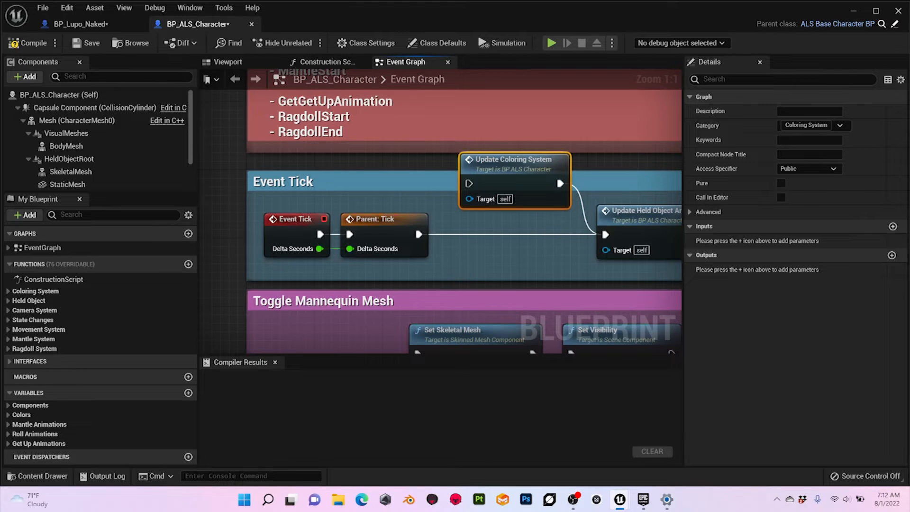
pyautogui.click(28, 43)
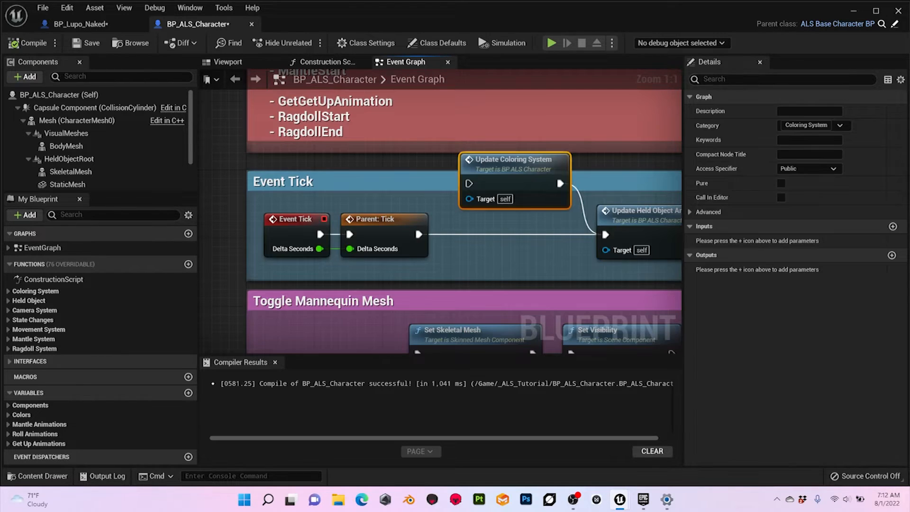
# - Play ALS_DemoLevel again with the coloring system bypassed, testing the MetaHuman's running and jumping, and stop the session
pyautogui.click(854, 10)
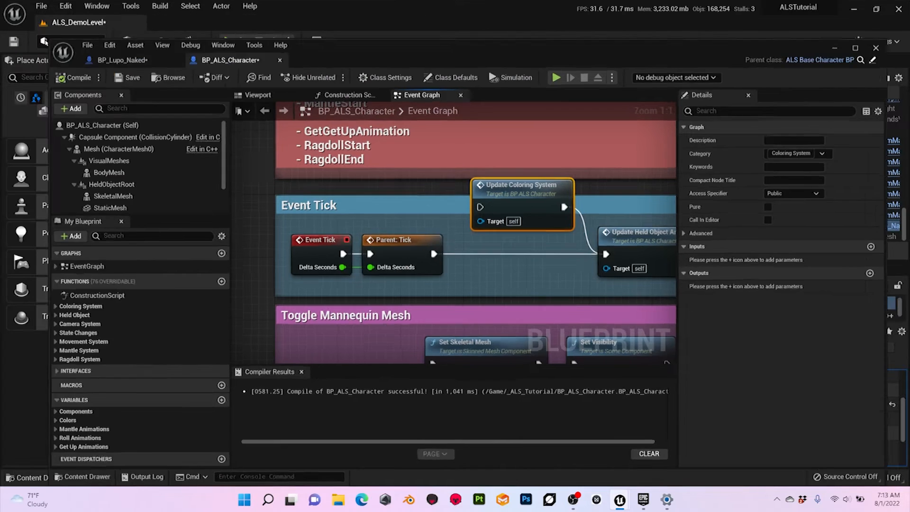
pyautogui.click(227, 41)
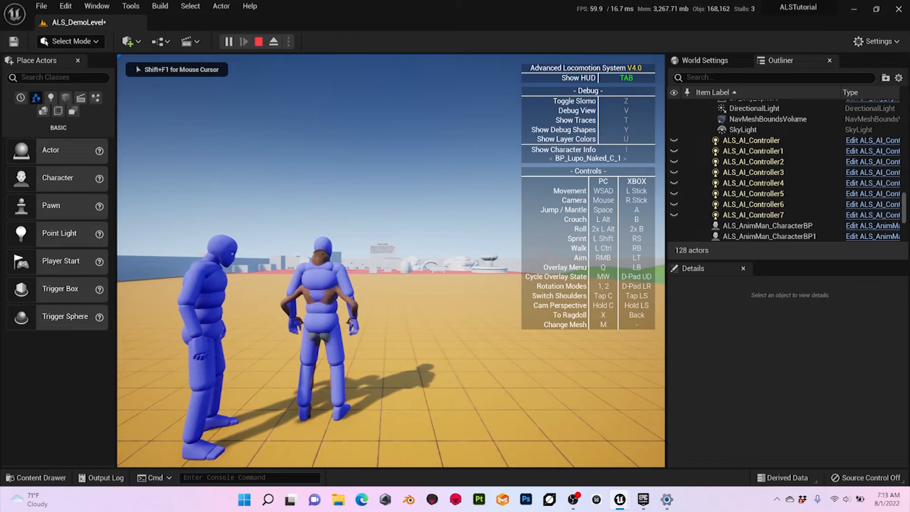
pyautogui.press('w')
pyautogui.press('space')
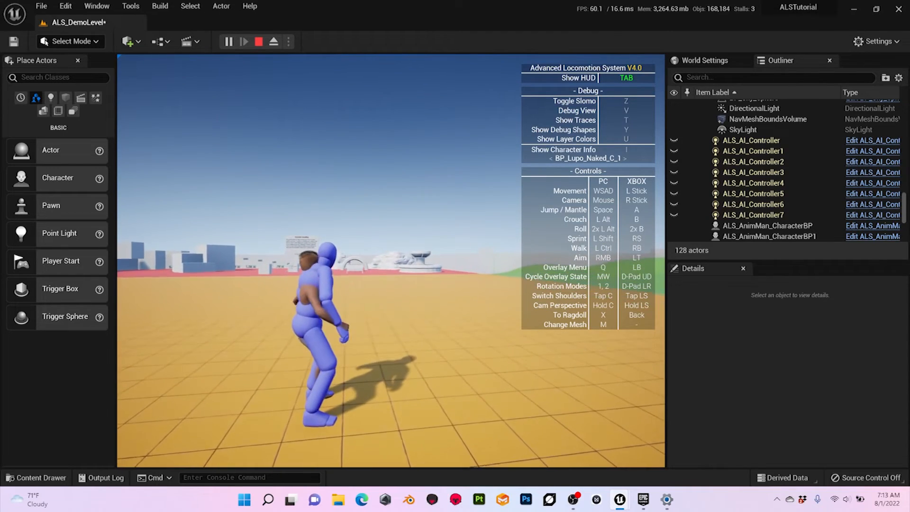
pyautogui.press('Escape')
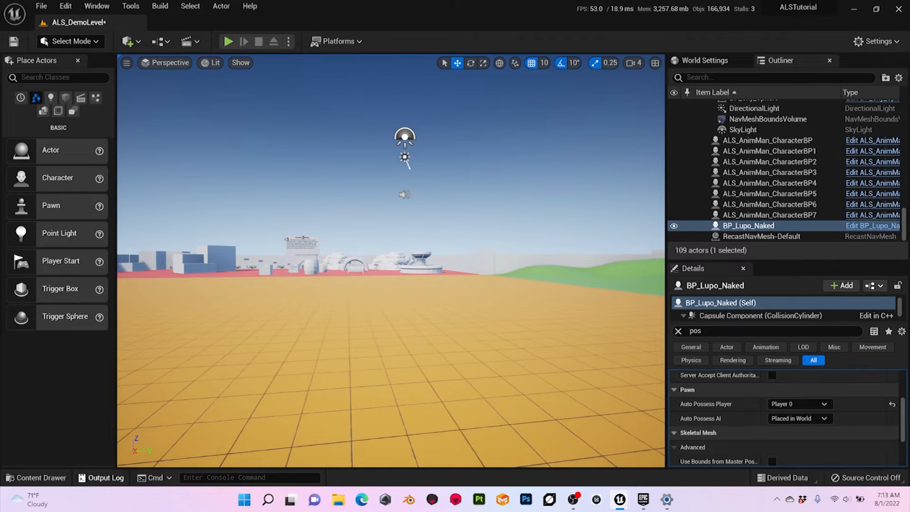
# - Open the BP_Lupo_Naked blueprint from the _ALS_Tutorial folder and show its 3D preview of the character
pyautogui.click(35, 477)
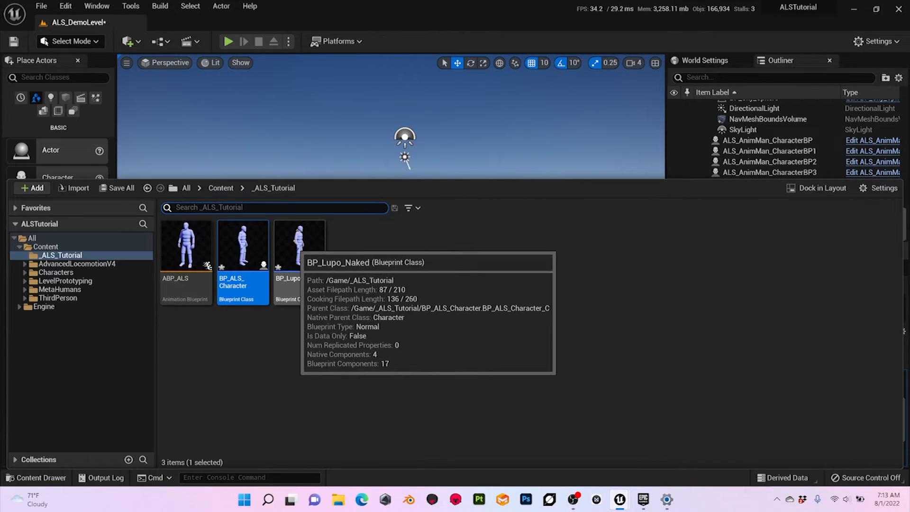
pyautogui.doubleClick(299, 249)
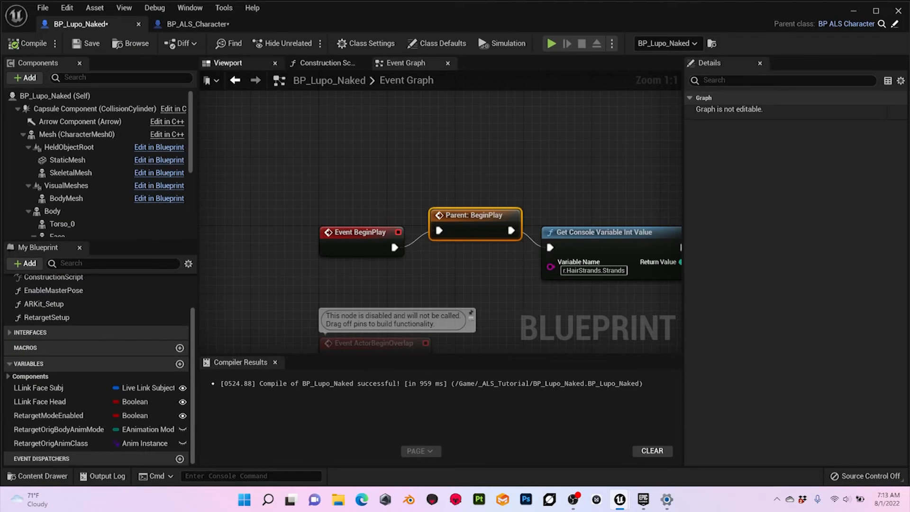
pyautogui.click(230, 63)
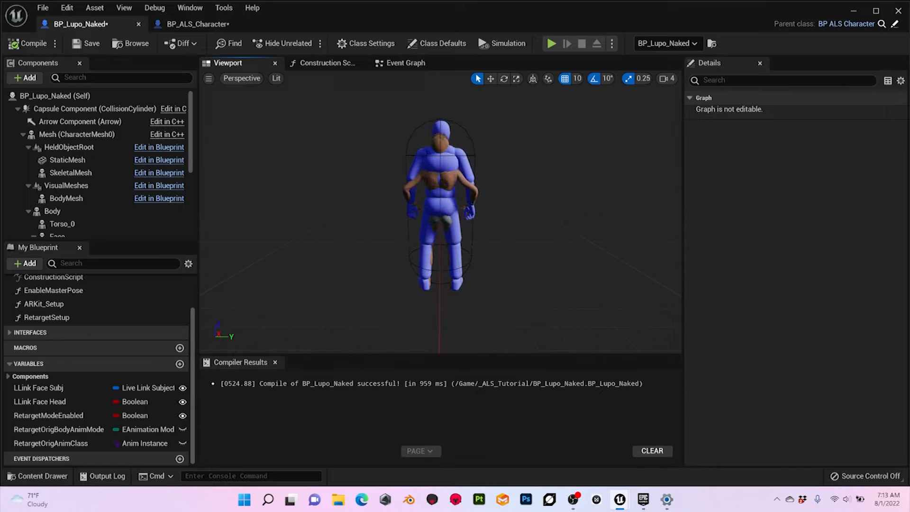
# - Switch off Visible on the inherited Mesh (CharacterMesh0) to inspect the MetaHuman body beneath, and switch it back on
pyautogui.click(75, 134)
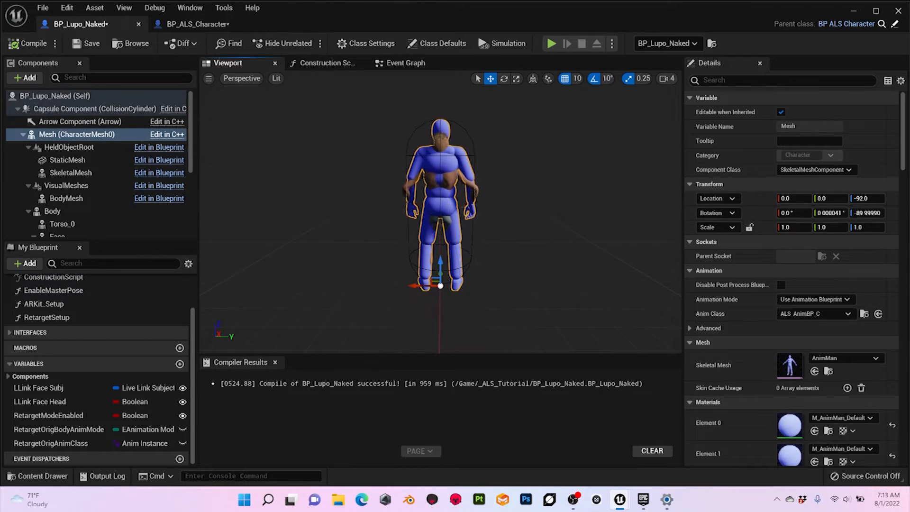
pyautogui.click(69, 147)
pyautogui.click(76, 134)
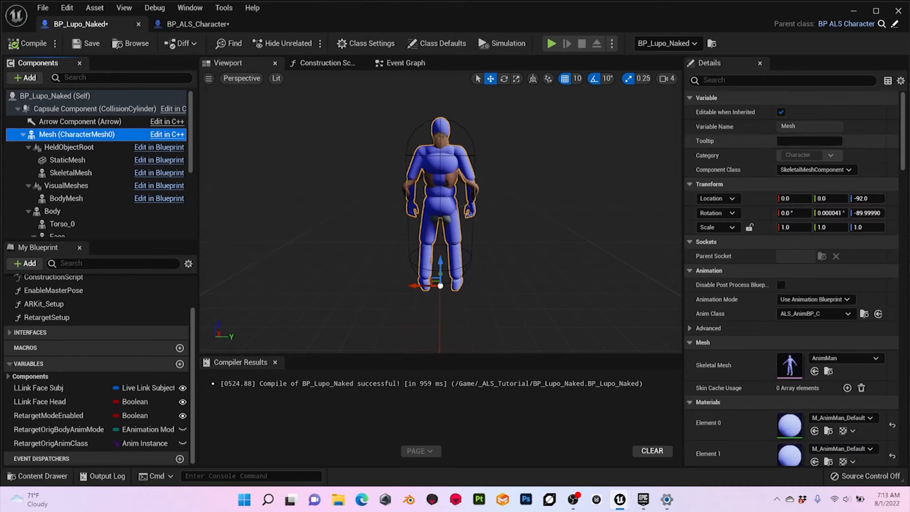
pyautogui.click(758, 80)
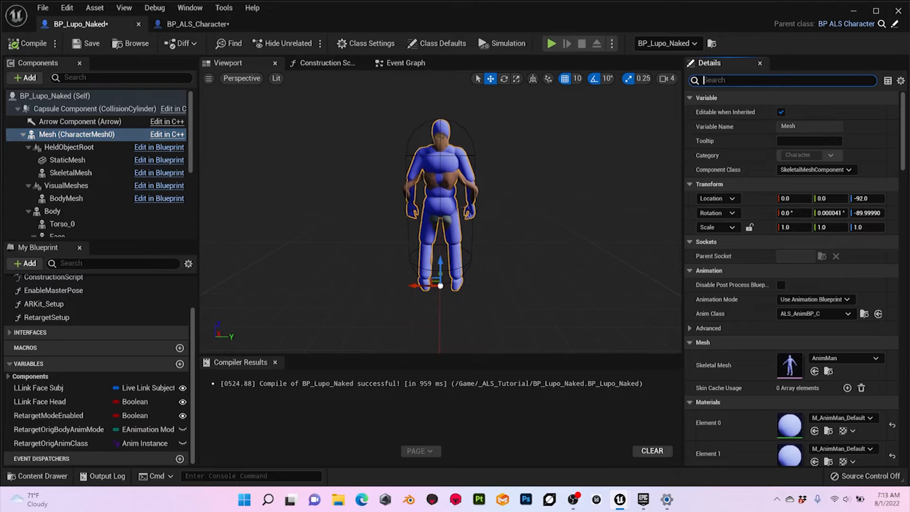
pyautogui.write('vis')
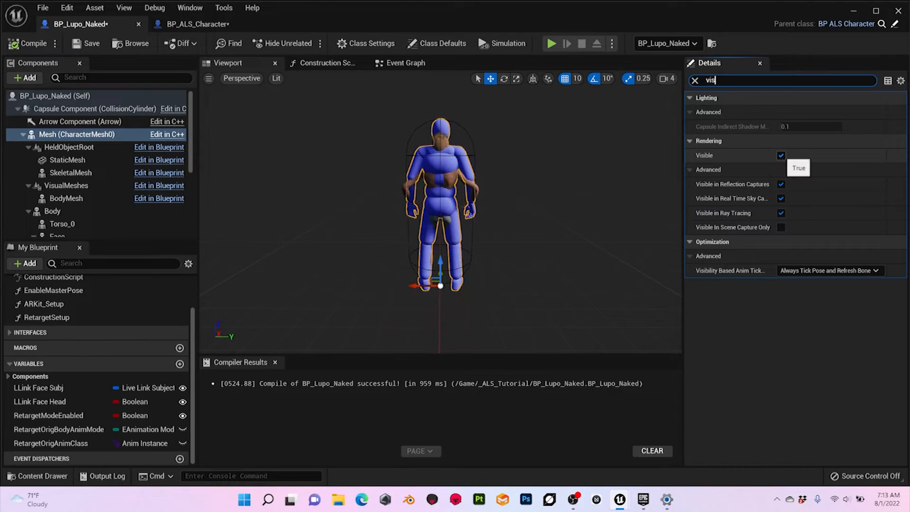
pyautogui.click(781, 156)
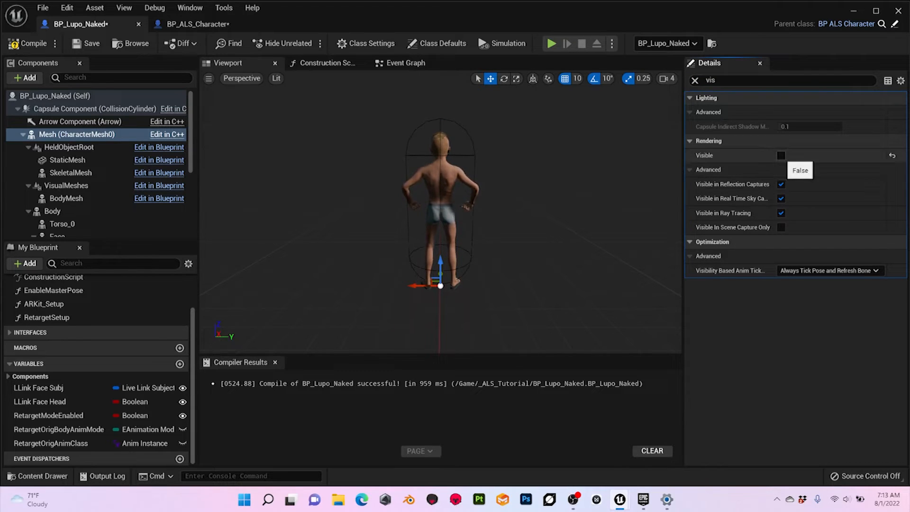
pyautogui.click(781, 155)
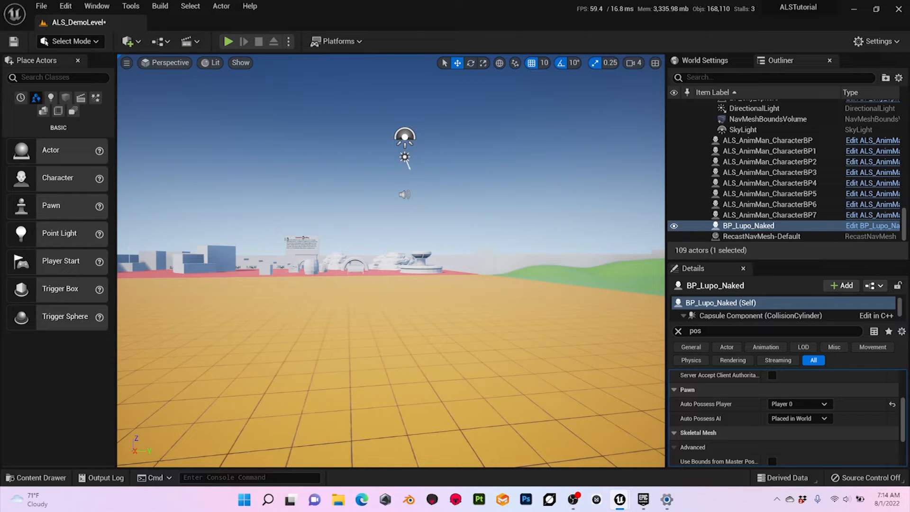
# - Create an IK Rig for the AnimMan skeletal mesh in the _ALS_Tutorial folder and name it IKRig_ALS
pyautogui.click(38, 477)
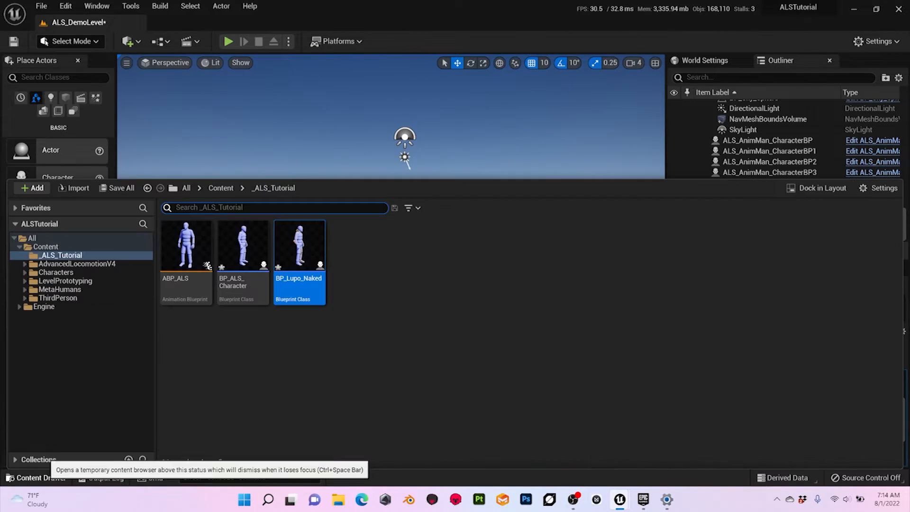
pyautogui.press('Escape')
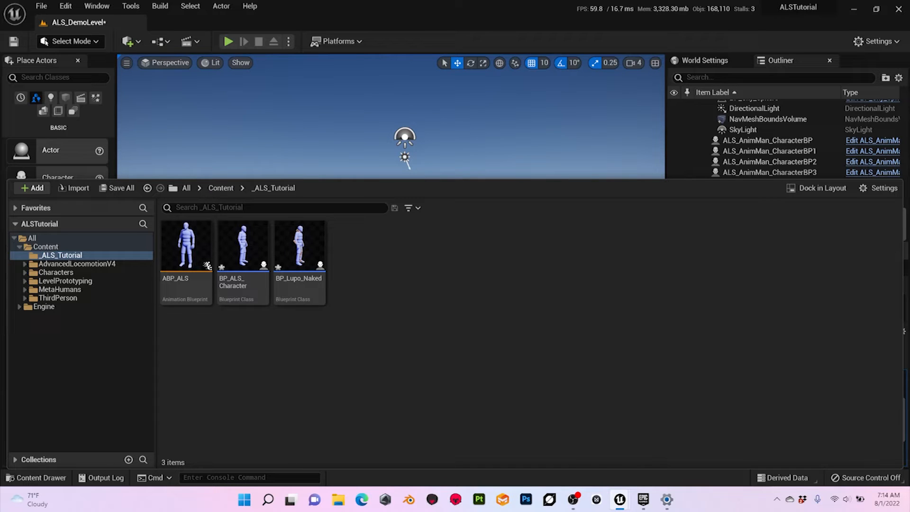
pyautogui.rightClick(380, 246)
pyautogui.moveTo(427, 291)
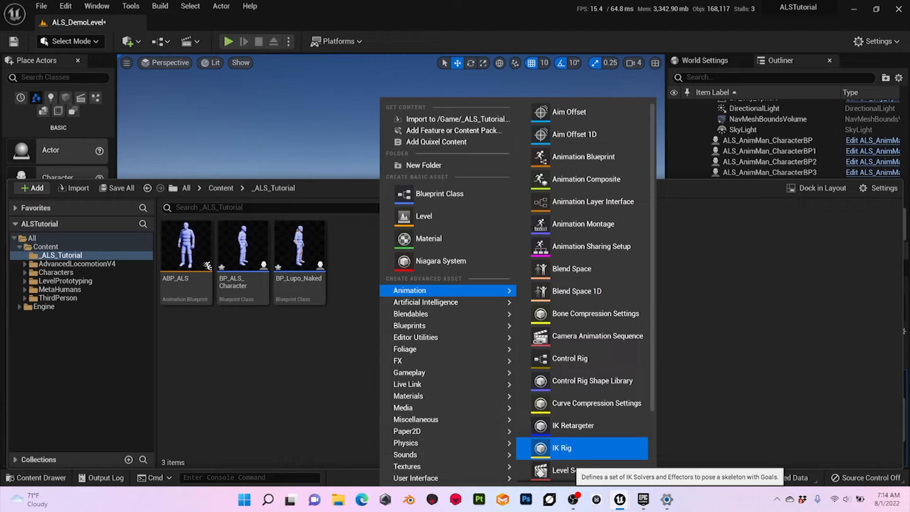
pyautogui.click(562, 448)
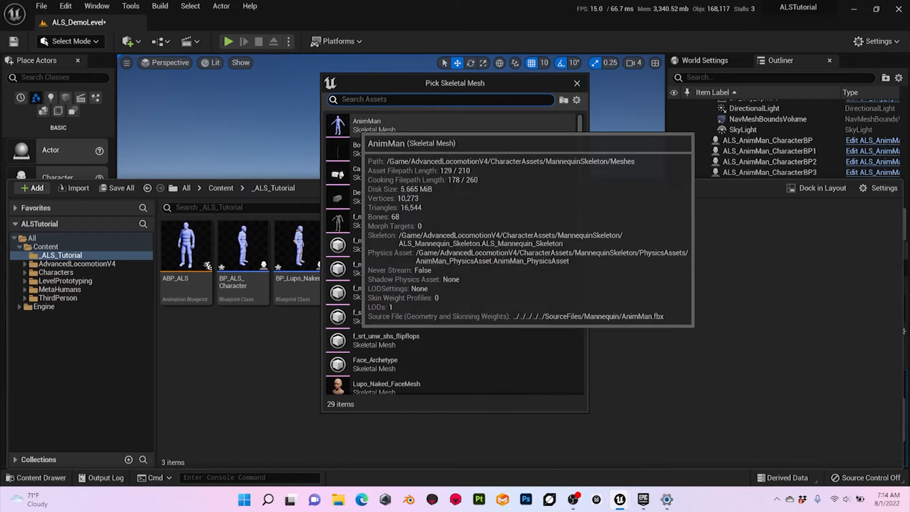
pyautogui.click(367, 125)
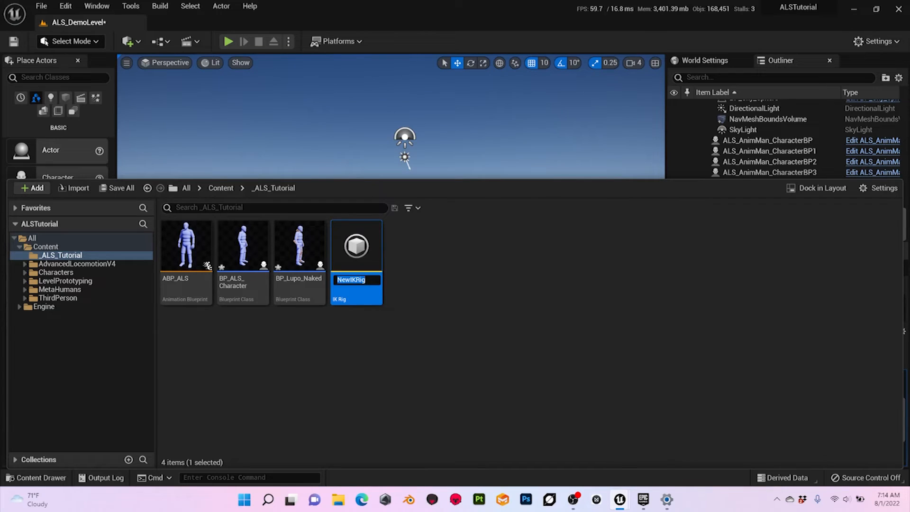
pyautogui.press('BackSpace')
pyautogui.write('IKRi')
pyautogui.press('Return')
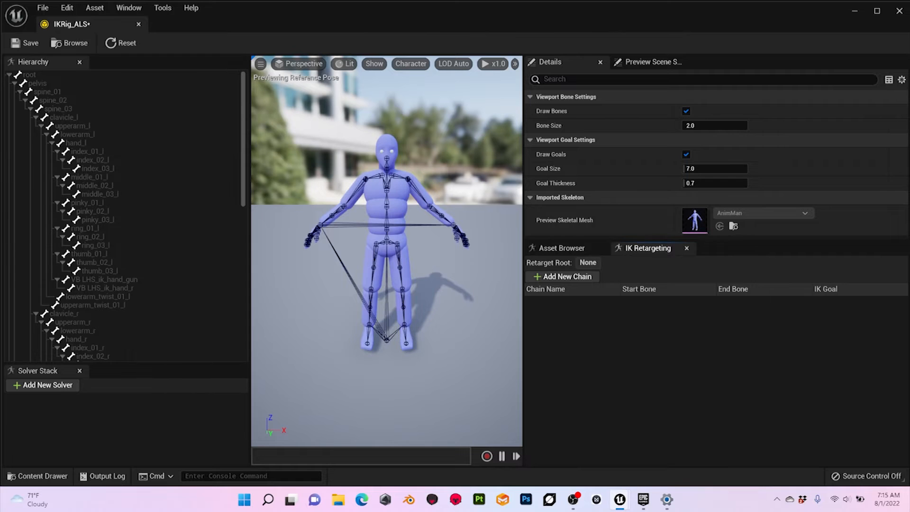
# - Open the IK_UE4_Mannequin rig from the Characters/Mannequin_UE4/Rigs folder as a reference for IKRig_ALS
pyautogui.click(854, 10)
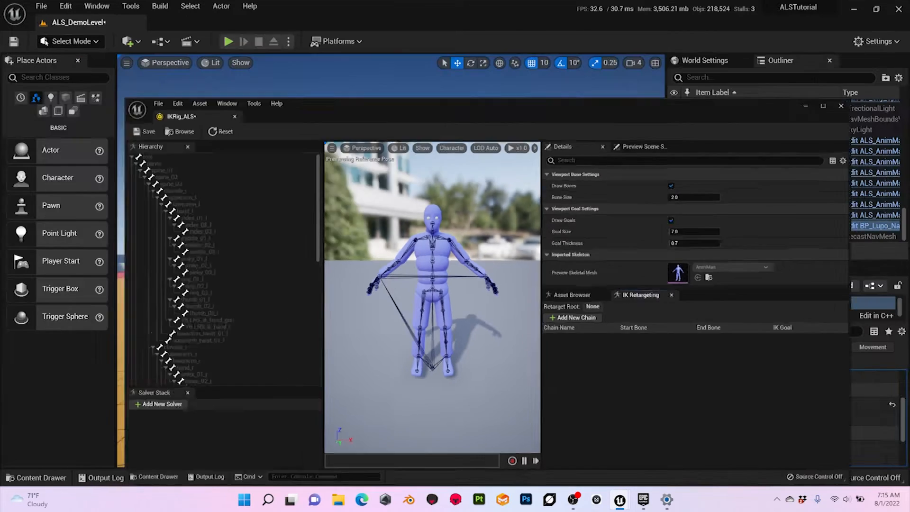
pyautogui.click(36, 477)
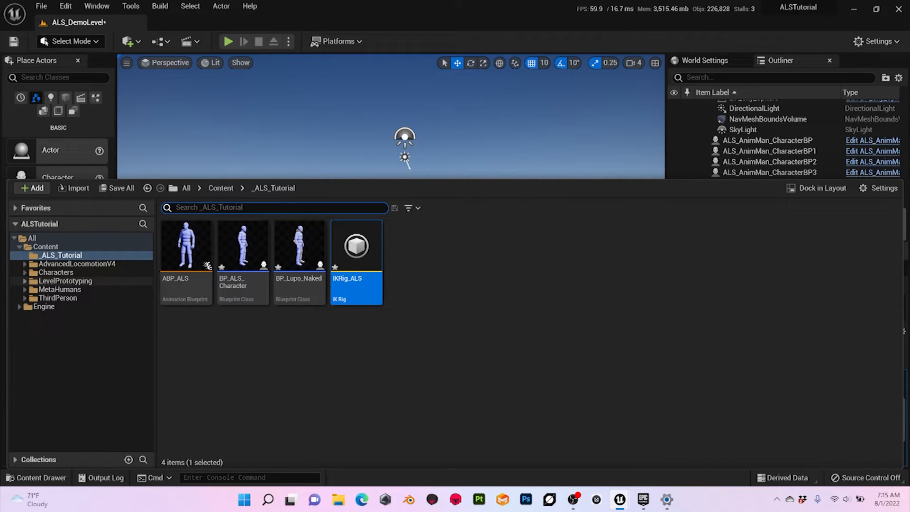
pyautogui.click(24, 272)
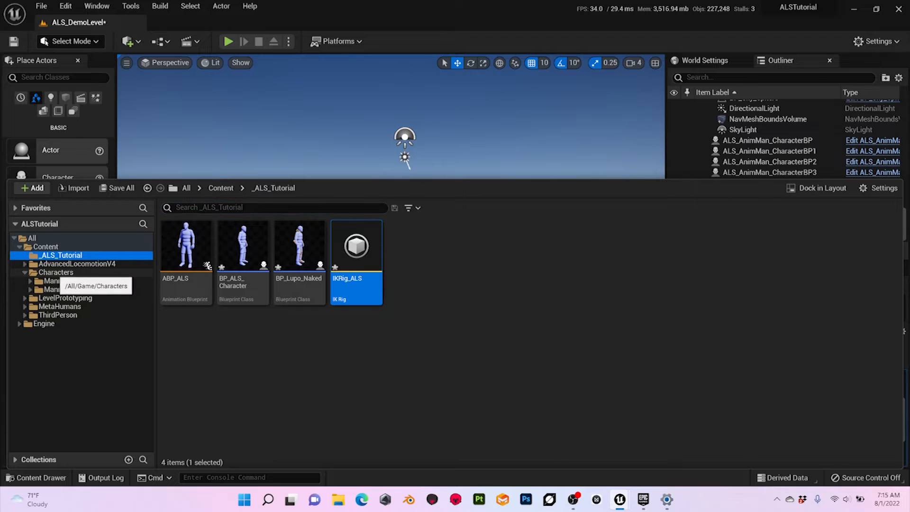
pyautogui.click(55, 272)
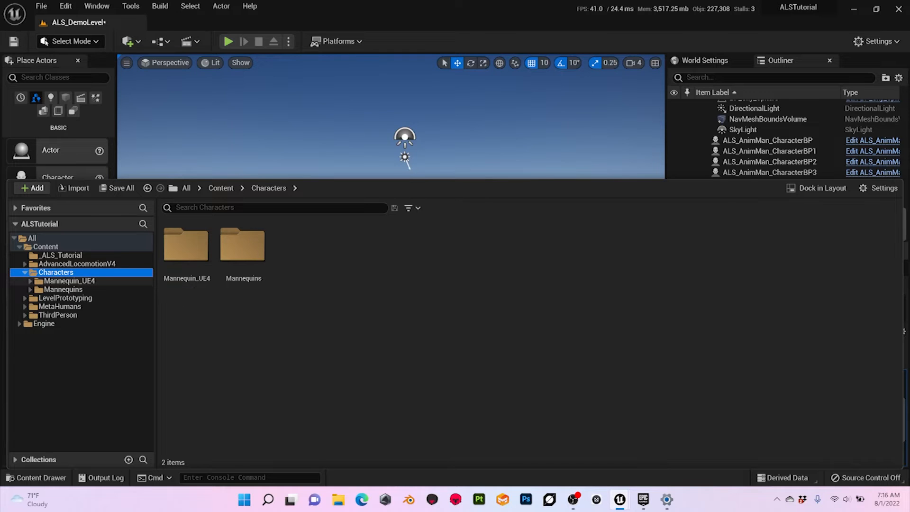
pyautogui.click(30, 280)
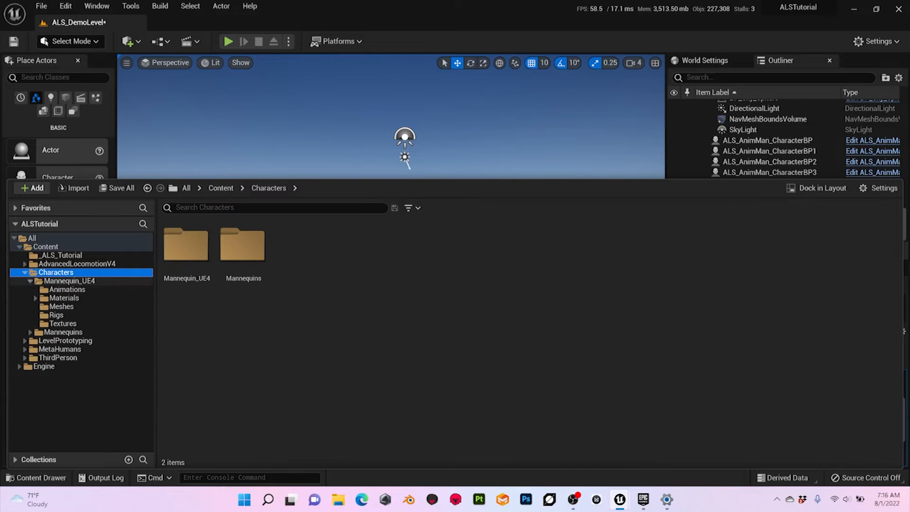
pyautogui.click(66, 281)
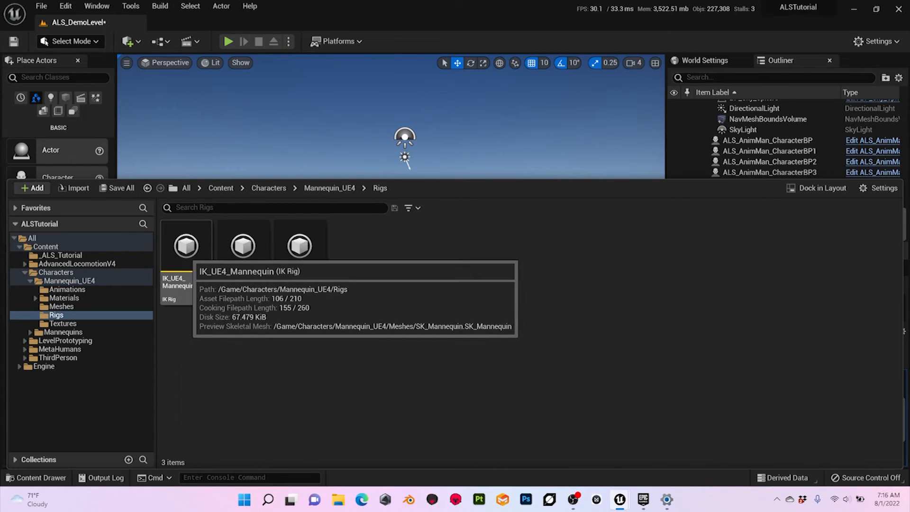
pyautogui.doubleClick(186, 245)
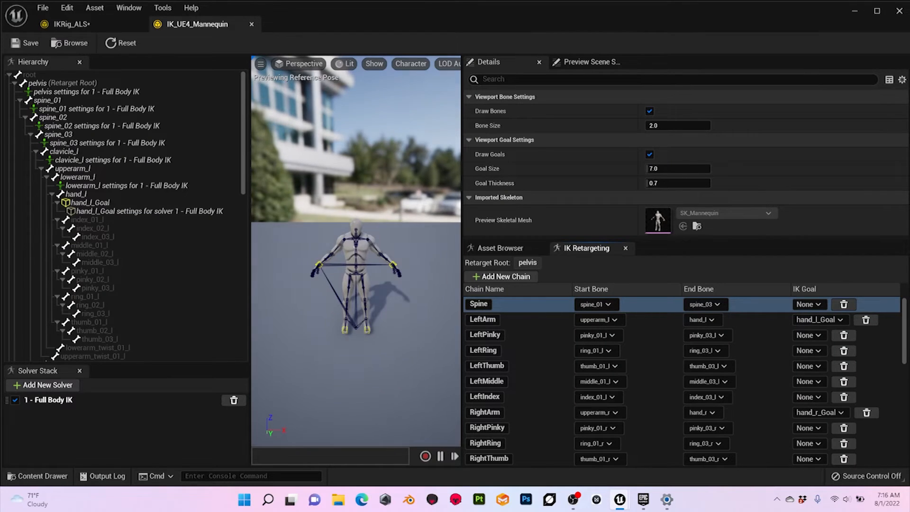
# - Review the retarget chains of IK_UE4_Mannequin and detach its editor into a separate window
pyautogui.scroll(-2, 125, 223)
pyautogui.scroll(2, 125, 228)
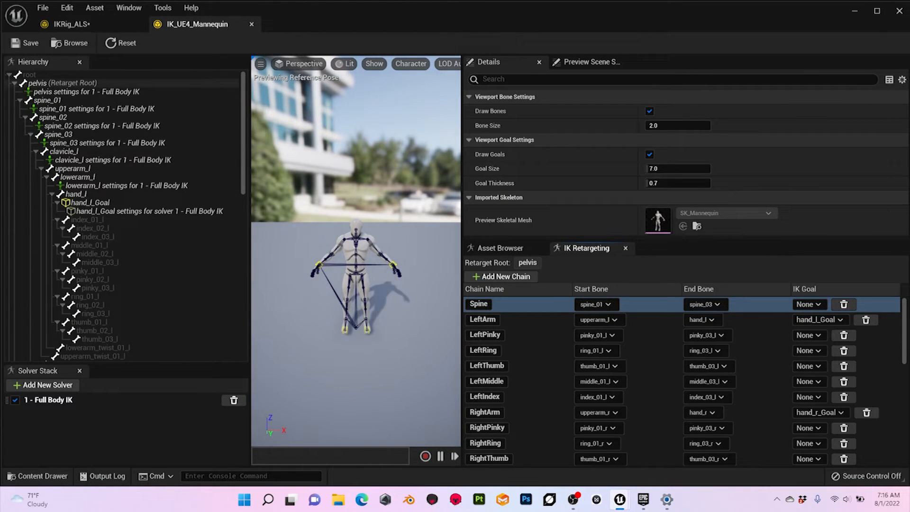
pyautogui.moveTo(199, 24); pyautogui.dragTo(578, 189)
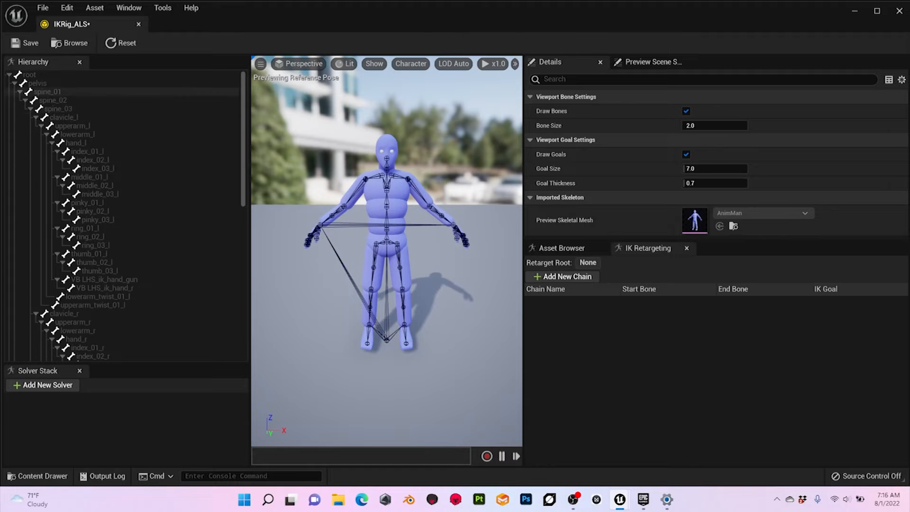
# - Add a retarget chain named Spine to IKRig_ALS from the bones spine_01 through spine_03
pyautogui.click(48, 92)
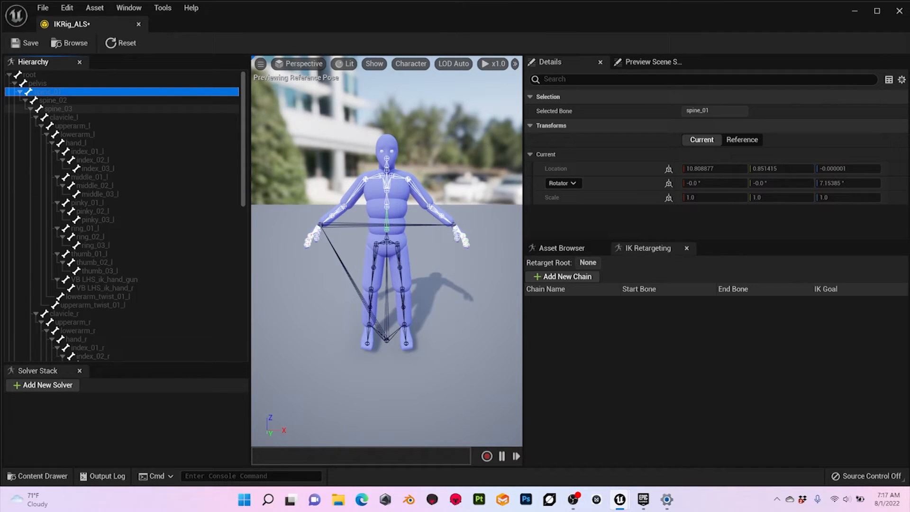
pyautogui.keyDown('shift'); pyautogui.click(58, 109); pyautogui.keyUp('shift')
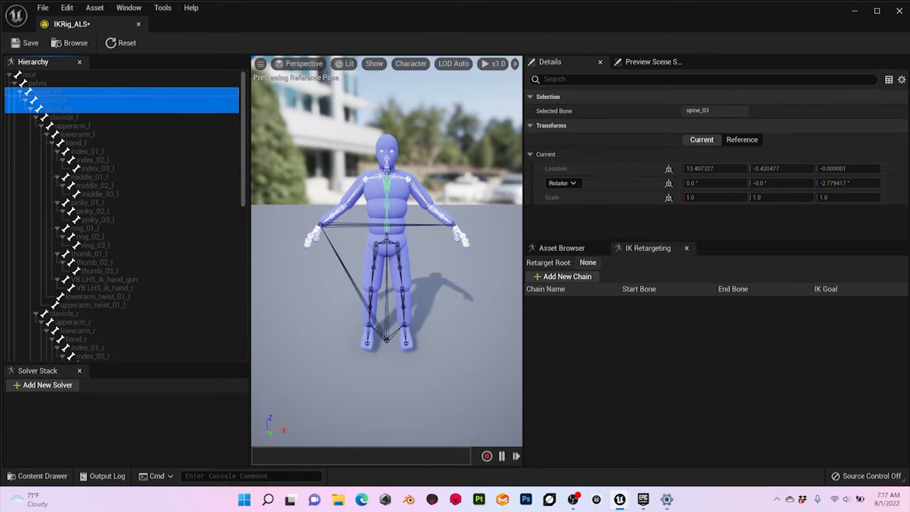
pyautogui.rightClick(58, 108)
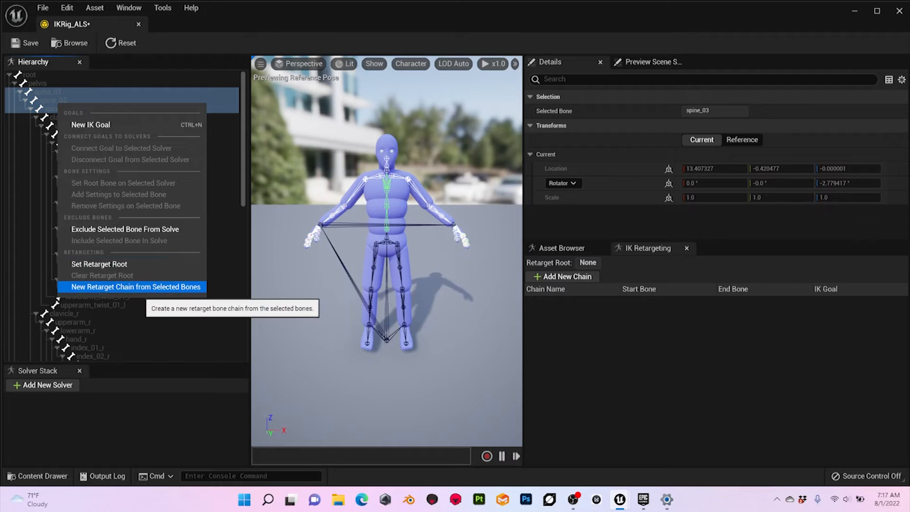
pyautogui.click(180, 286)
pyautogui.click(483, 249)
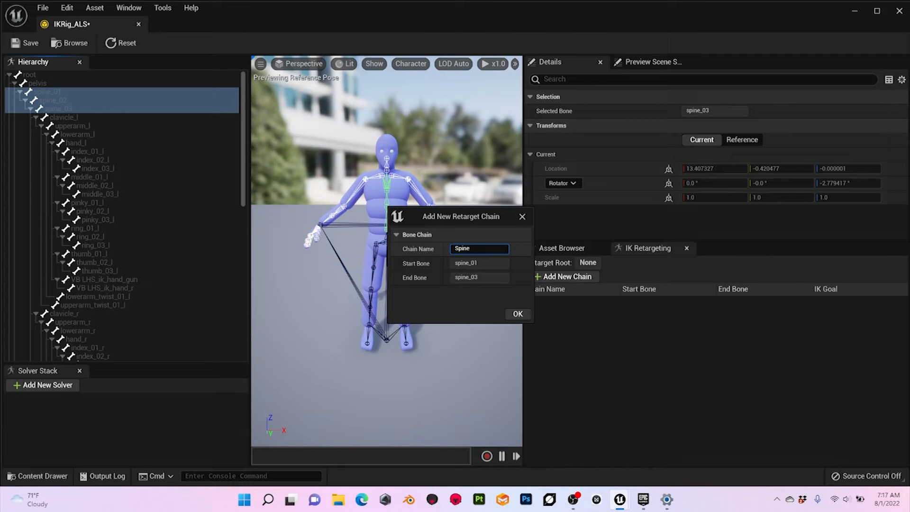
pyautogui.click(518, 314)
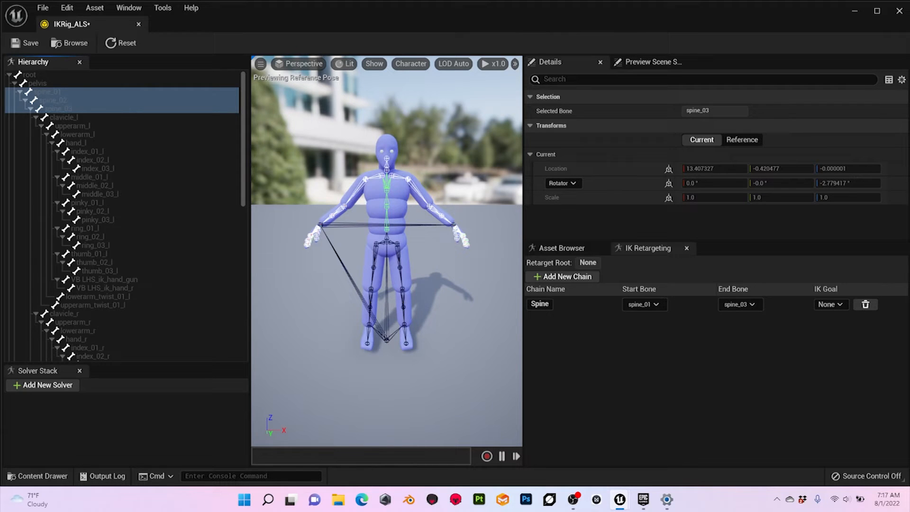
# - Bring the IK_UE4_Mannequin window beside IKRig_ALS, enlarge it to check its chain list, and move it aside again
pyautogui.moveTo(909, 93); pyautogui.dragTo(565, 97)
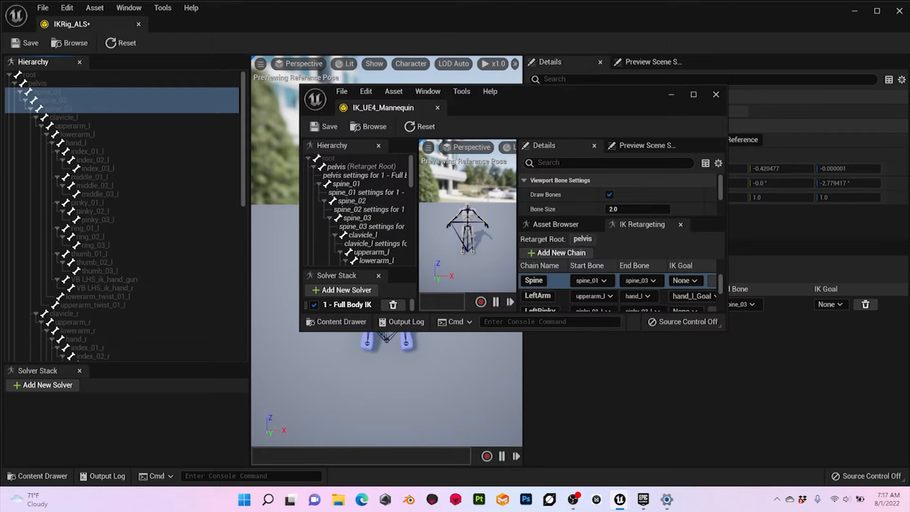
pyautogui.moveTo(726, 330); pyautogui.dragTo(909, 446)
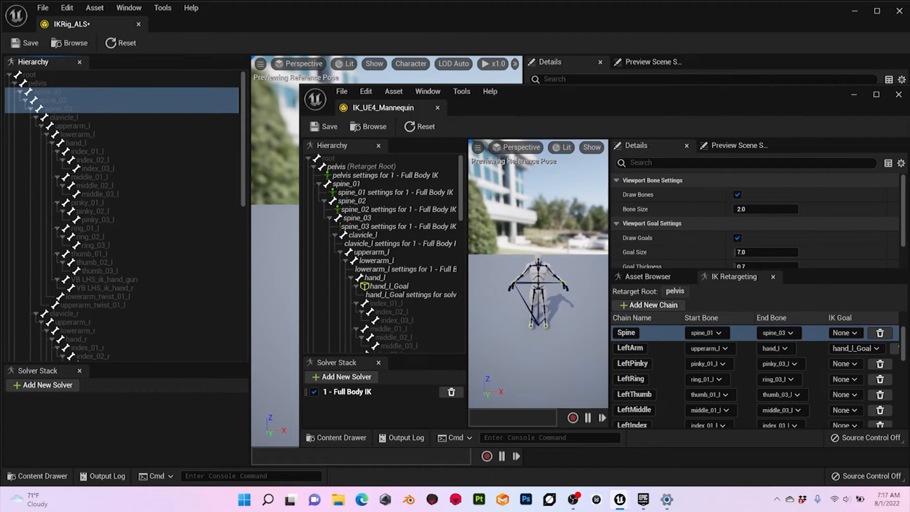
pyautogui.moveTo(616, 97); pyautogui.dragTo(909, 38)
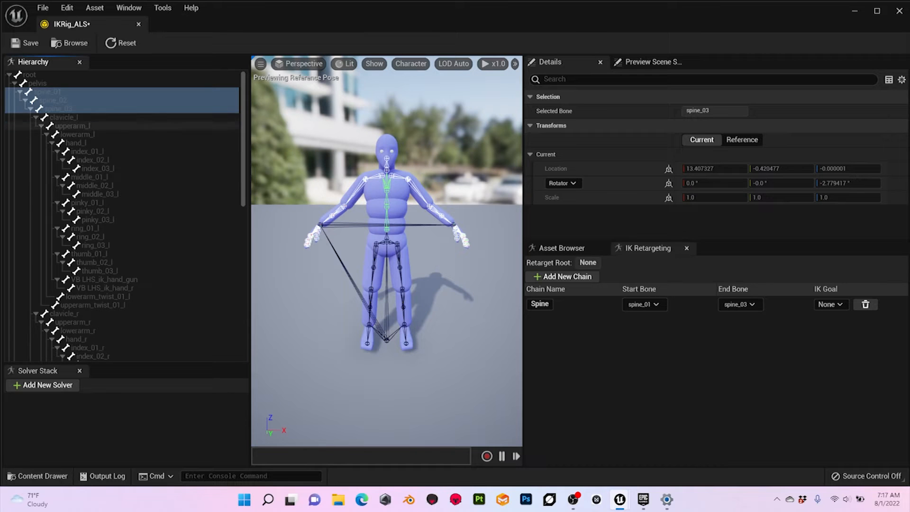
# - Add a retarget chain named LeftArm to IKRig_ALS from the bones upperarm_l through hand_l
pyautogui.click(71, 126)
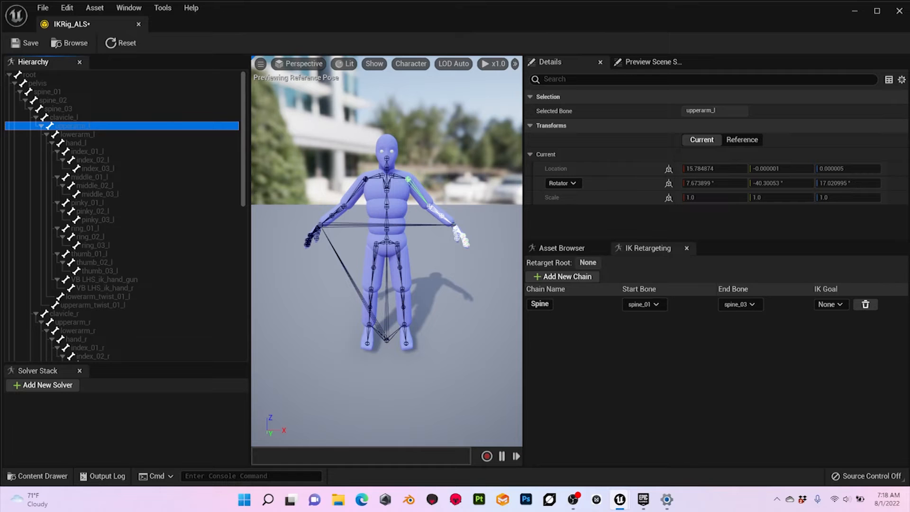
pyautogui.keyDown('shift'); pyautogui.click(74, 142); pyautogui.keyUp('shift')
pyautogui.rightClick(74, 144)
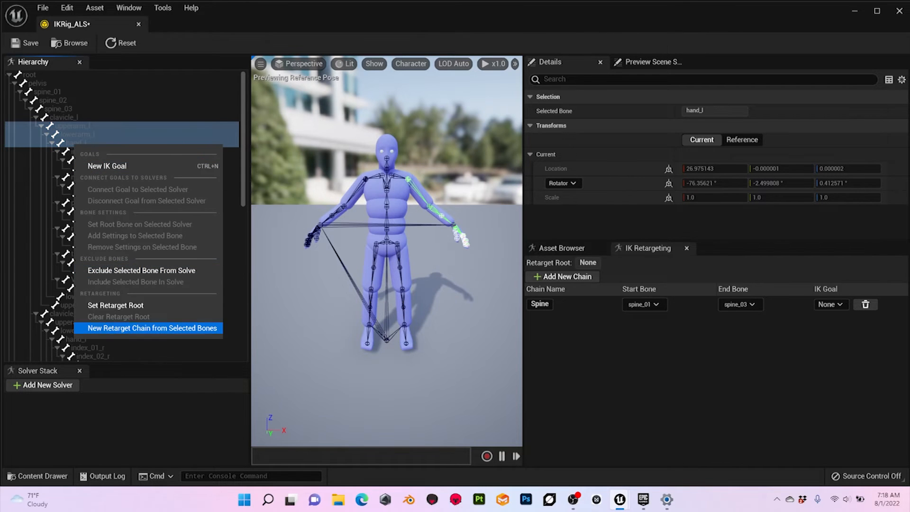
pyautogui.click(151, 328)
pyautogui.write('LeftAr')
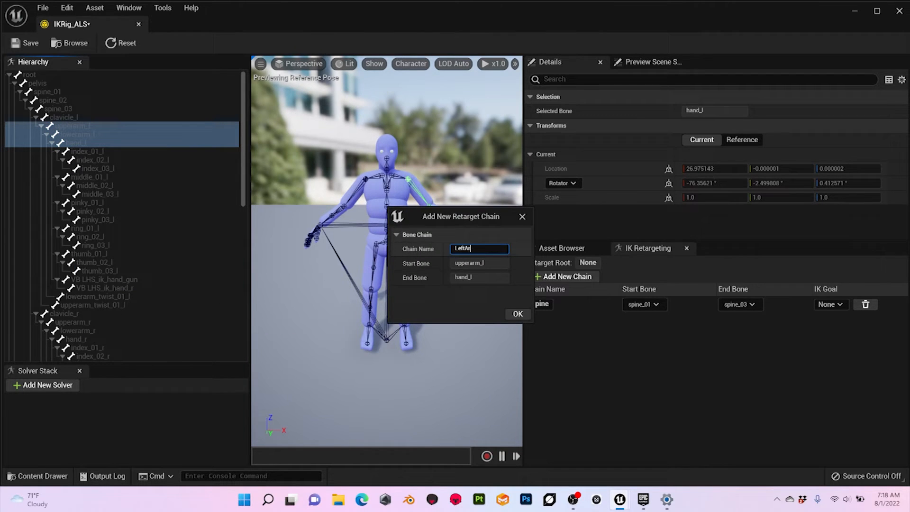
pyautogui.write('m')
pyautogui.press('Return')
# - Add a retarget chain named LeftIndex from the bones index_01_l through index_03_l
pyautogui.click(88, 151)
pyautogui.keyDown('shift'); pyautogui.click(95, 168); pyautogui.keyUp('shift')
pyautogui.rightClick(95, 168)
pyautogui.click(173, 349)
pyautogui.write('LeftIndex')
pyautogui.press('Return')
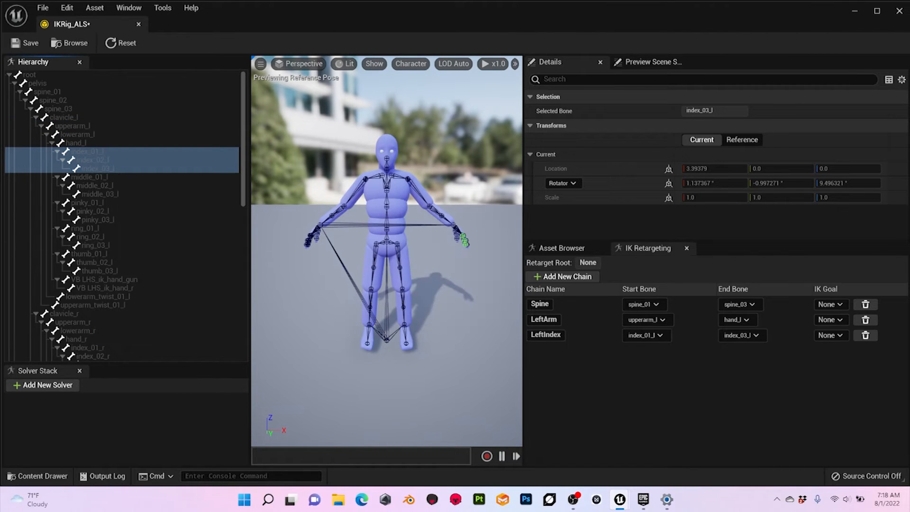
# - Add a retarget chain named LeftMiddle from the bones middle_01_l through middle_03_l
pyautogui.click(88, 177)
pyautogui.keyDown('shift'); pyautogui.click(95, 193); pyautogui.keyUp('shift')
pyautogui.rightClick(95, 194)
pyautogui.click(172, 375)
pyautogui.write('LeftMiddle')
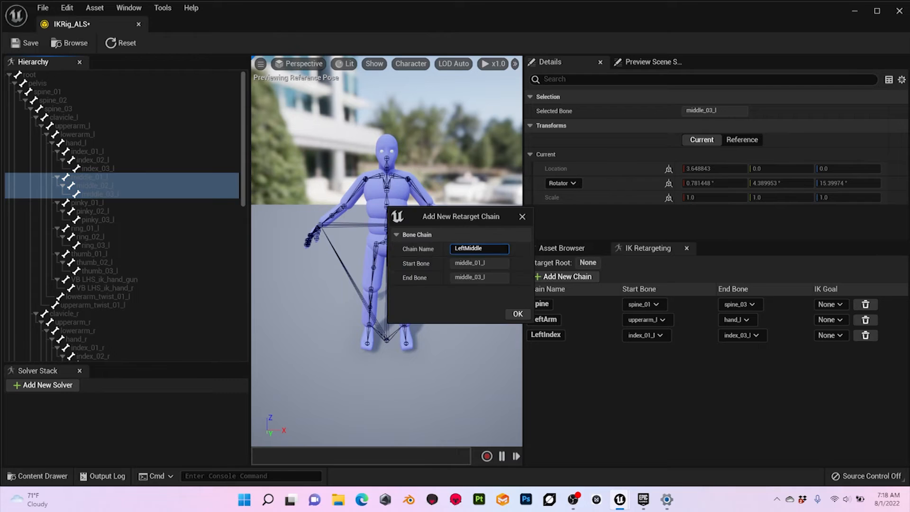
pyautogui.press('Return')
# - Add a retarget chain named LeftPinky from the bones pinky_01_l through pinky_03_l
pyautogui.click(87, 202)
pyautogui.keyDown('shift'); pyautogui.click(95, 219); pyautogui.keyUp('shift')
pyautogui.rightClick(84, 206)
pyautogui.click(173, 387)
pyautogui.write('LeftPinky')
pyautogui.press('Return')
# - Add a retarget chain named LeftRing from the bones ring_01_l through ring_03_l
pyautogui.click(87, 228)
pyautogui.keyDown('shift'); pyautogui.click(95, 245); pyautogui.keyUp('shift')
pyautogui.rightClick(95, 245)
pyautogui.click(147, 426)
pyautogui.write('LeftRing')
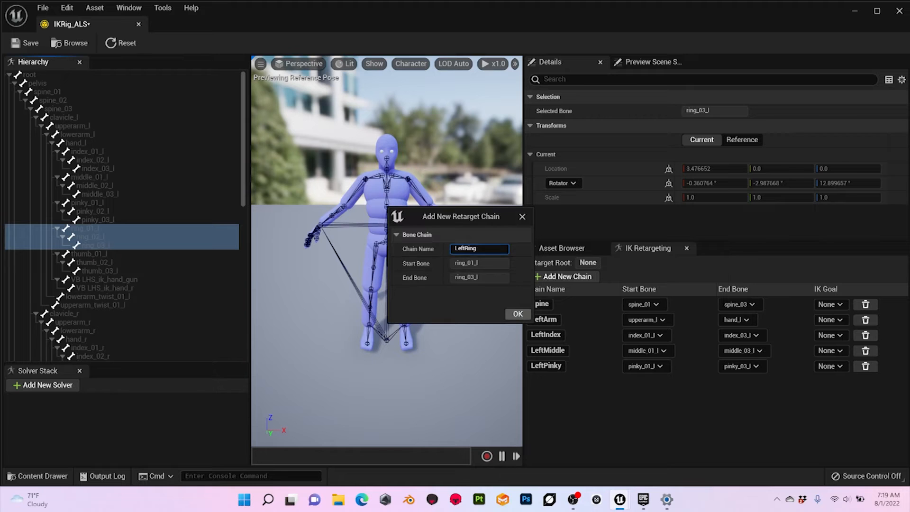
pyautogui.press('Return')
# - Add a retarget chain named LeftThumb from the bones thumb_01_l through thumb_03_l
pyautogui.click(88, 253)
pyautogui.keyDown('shift'); pyautogui.click(94, 271); pyautogui.keyUp('shift')
pyautogui.rightClick(94, 270)
pyautogui.click(147, 452)
pyautogui.write('LeftThumb')
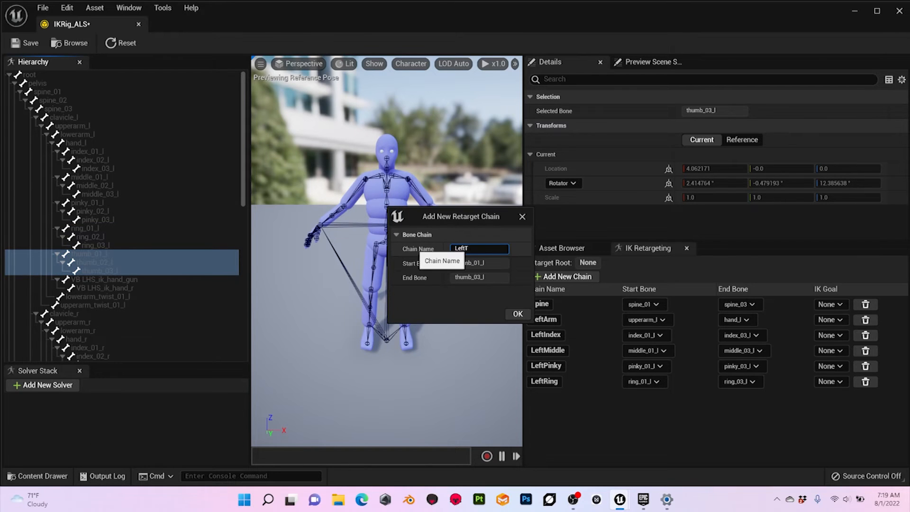
pyautogui.press('Return')
# - Add a retarget chain named RightArm from the bones upperarm_r through hand_r
pyautogui.scroll(-3, 123, 280)
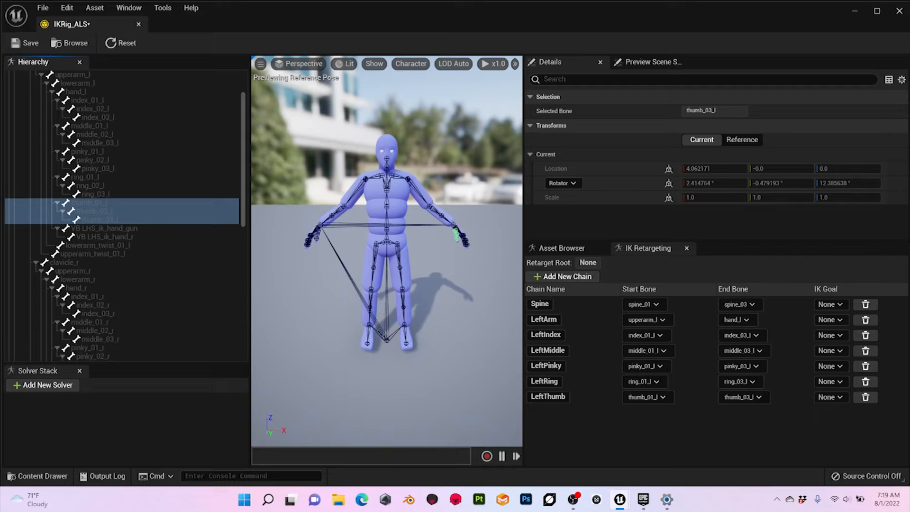
pyautogui.click(74, 270)
pyautogui.keyDown('shift'); pyautogui.click(75, 288); pyautogui.keyUp('shift')
pyautogui.rightClick(76, 288)
pyautogui.click(147, 468)
pyautogui.write('R')
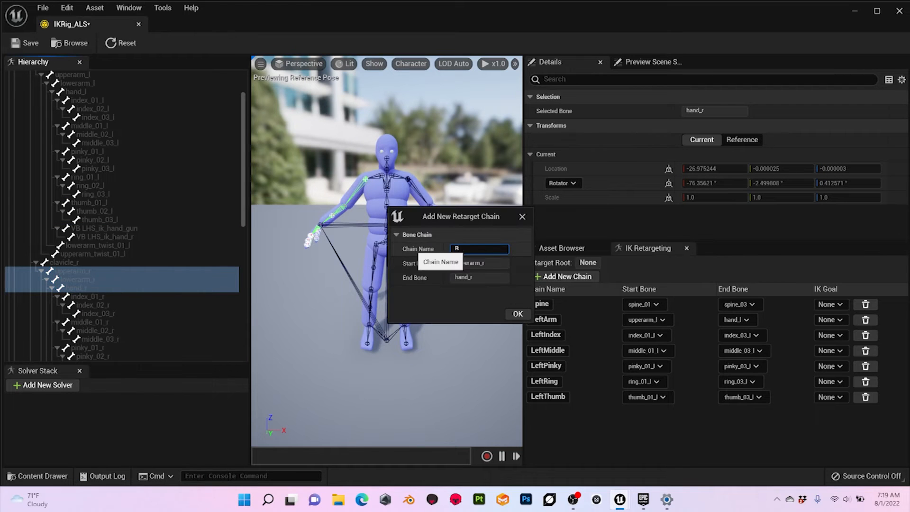
pyautogui.press('Return')
# - Add a retarget chain named RightIndex from the bones index_01_r through index_03_r
pyautogui.click(86, 297)
pyautogui.keyDown('shift'); pyautogui.click(101, 314); pyautogui.keyUp('shift')
pyautogui.rightClick(102, 313)
pyautogui.click(147, 299)
pyautogui.write('R')
pyautogui.write('ightIndex')
pyautogui.press('Return')
# - Add a retarget chain named RightMiddle from the bones middle_01_r through middle_03_r
pyautogui.scroll(-2, 119, 213)
pyautogui.click(90, 288)
pyautogui.keyDown('shift'); pyautogui.click(99, 305); pyautogui.keyUp('shift')
pyautogui.rightClick(99, 305)
pyautogui.click(142, 290)
pyautogui.write('RightMiddle')
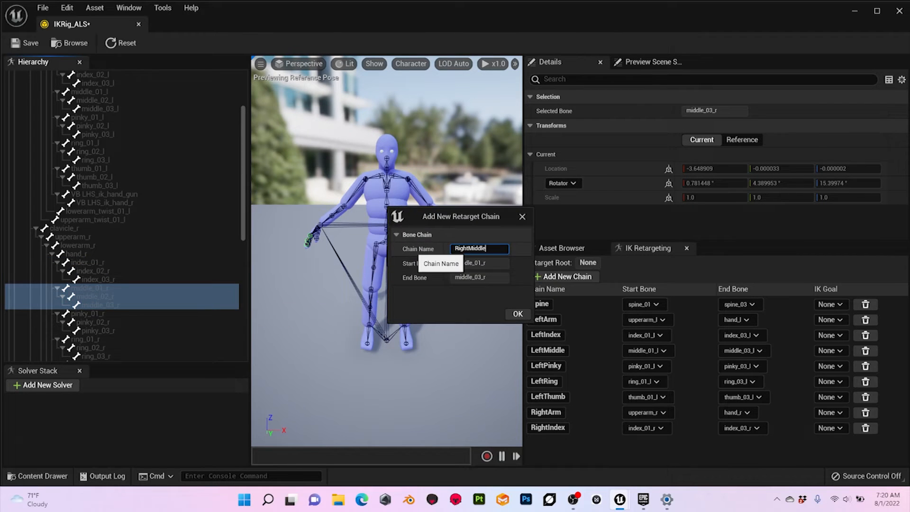
pyautogui.press('Return')
# - Add a retarget chain named RightPinky from the bones pinky_01_r through pinky_03_r
pyautogui.scroll(-2, 119, 213)
pyautogui.click(90, 279)
pyautogui.keyDown('shift'); pyautogui.click(100, 297); pyautogui.keyUp('shift')
pyautogui.rightClick(99, 296)
pyautogui.click(122, 284)
pyautogui.write('RightPinky')
pyautogui.press('Return')
# - Add a retarget chain named RightRing from the bones ring_01_r through ring_03_r
pyautogui.scroll(-2, 118, 213)
pyautogui.click(90, 254)
pyautogui.keyDown('shift'); pyautogui.click(99, 271); pyautogui.keyUp('shift')
pyautogui.rightClick(99, 271)
pyautogui.click(142, 449)
pyautogui.write('RightRing')
pyautogui.click(517, 314)
# - Add a retarget chain named RightThumb from the bones thumb_01_r through thumb_03_r
pyautogui.click(90, 280)
pyautogui.keyDown('shift'); pyautogui.click(100, 296); pyautogui.keyUp('shift')
pyautogui.rightClick(99, 294)
pyautogui.click(126, 285)
pyautogui.click(475, 250)
pyautogui.write('RightThumb')
pyautogui.click(517, 313)
# - Add a retarget chain named LeftLeg from thigh_l, calf_l, foot_l and ball_l, leaving out the calf twist bone
pyautogui.scroll(-2, 118, 214)
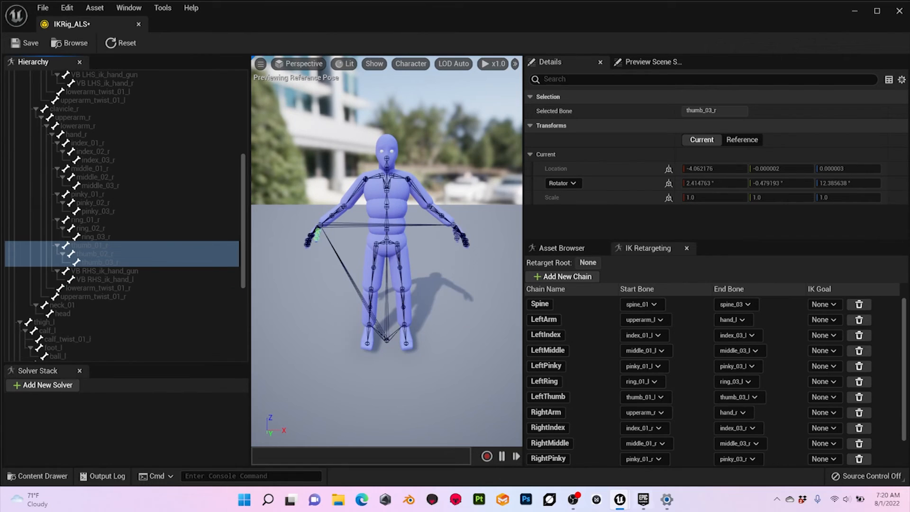
pyautogui.scroll(-2, 118, 213)
pyautogui.click(45, 288)
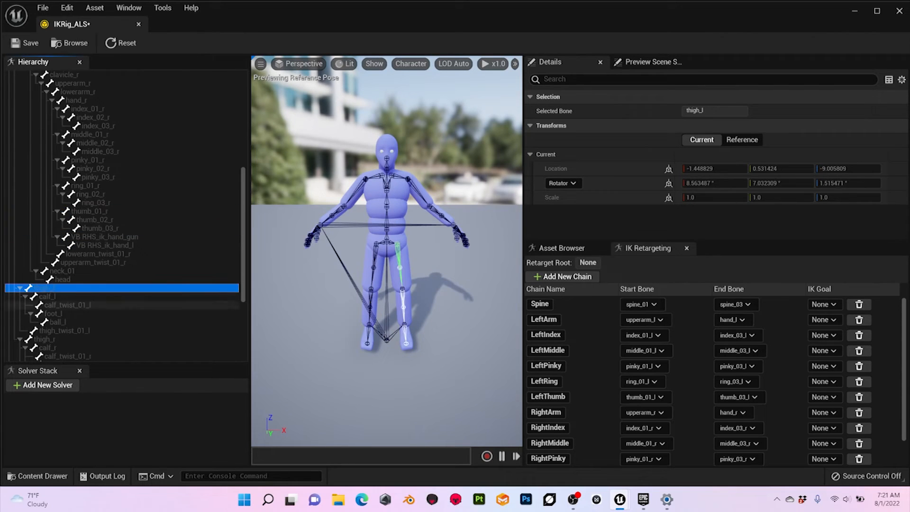
pyautogui.keyDown('shift'); pyautogui.click(47, 296); pyautogui.keyUp('shift')
pyautogui.scroll(-1, 118, 214)
pyautogui.keyDown('ctrl'); pyautogui.click(50, 296); pyautogui.keyUp('ctrl')
pyautogui.keyDown('ctrl'); pyautogui.click(55, 304); pyautogui.keyUp('ctrl')
pyautogui.rightClick(67, 305)
pyautogui.click(137, 278)
pyautogui.write('LeftLeg')
pyautogui.press('Return')
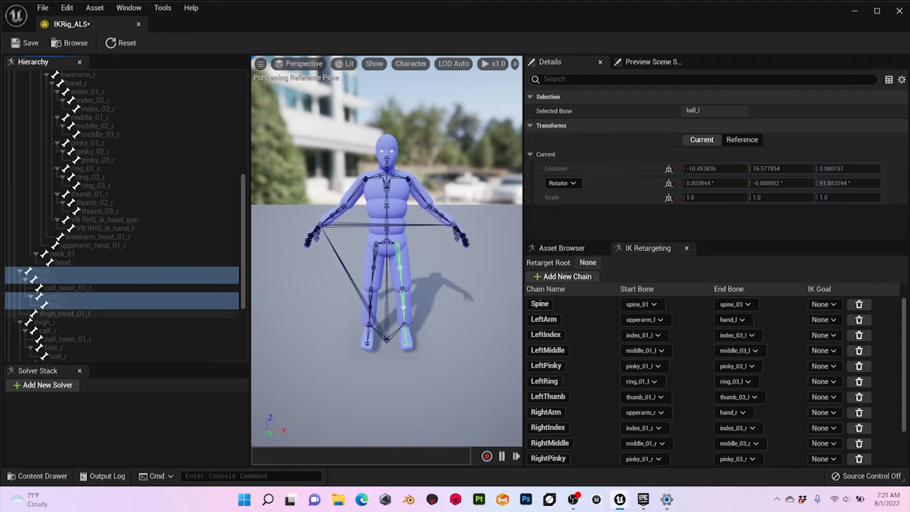
# - Add a retarget chain named RightLeg from thigh_r, calf_r, foot_r and ball_r, leaving out the calf twist bone
pyautogui.scroll(-2, 118, 213)
pyautogui.click(45, 287)
pyautogui.keyDown('shift'); pyautogui.click(48, 296); pyautogui.keyUp('shift')
pyautogui.keyDown('ctrl'); pyautogui.click(51, 314); pyautogui.keyUp('ctrl')
pyautogui.keyDown('ctrl'); pyautogui.click(55, 321); pyautogui.keyUp('ctrl')
pyautogui.rightClick(57, 286)
pyautogui.click(118, 276)
pyautogui.write('RightLeg')
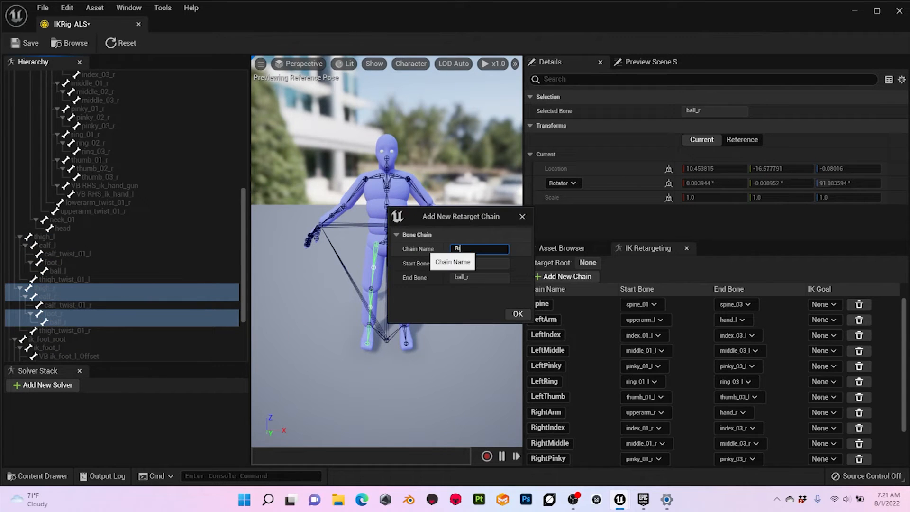
pyautogui.press('Return')
# - Add a retarget chain named Head from the bones neck_01 through head
pyautogui.click(57, 219)
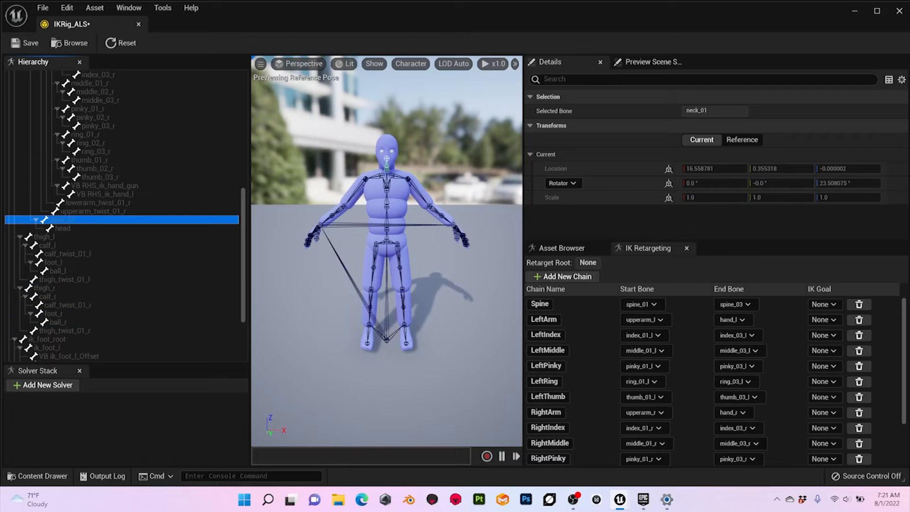
pyautogui.keyDown('shift'); pyautogui.click(62, 228); pyautogui.keyUp('shift')
pyautogui.rightClick(66, 228)
pyautogui.click(118, 239)
pyautogui.write('Head')
pyautogui.press('Return')
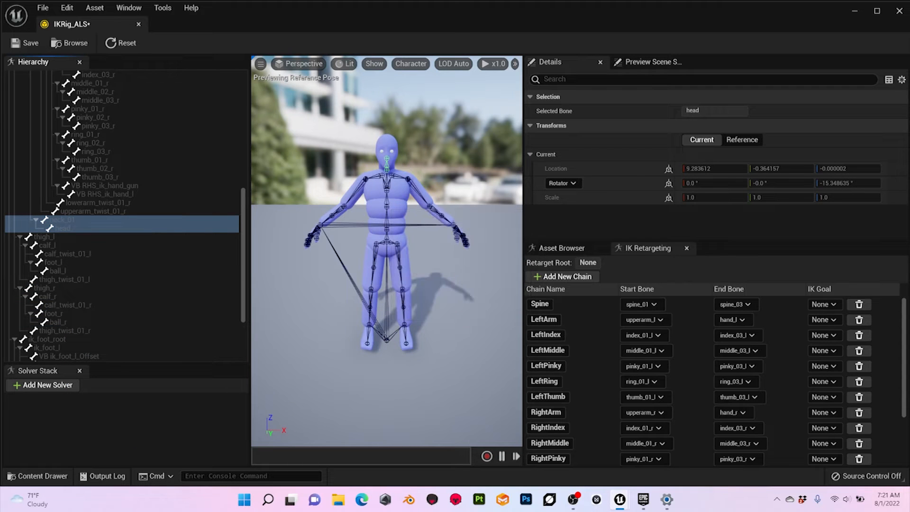
# - Add single-bone retarget chains LeftLowerArmTwist01 from lowerarm_twist_01_l and LeftUpperArmTwist01 from upperarm_twist_01_l
pyautogui.scroll(4, 123, 214)
pyautogui.click(93, 109)
pyautogui.rightClick(97, 110)
pyautogui.click(152, 294)
pyautogui.press('Return')
pyautogui.click(92, 117)
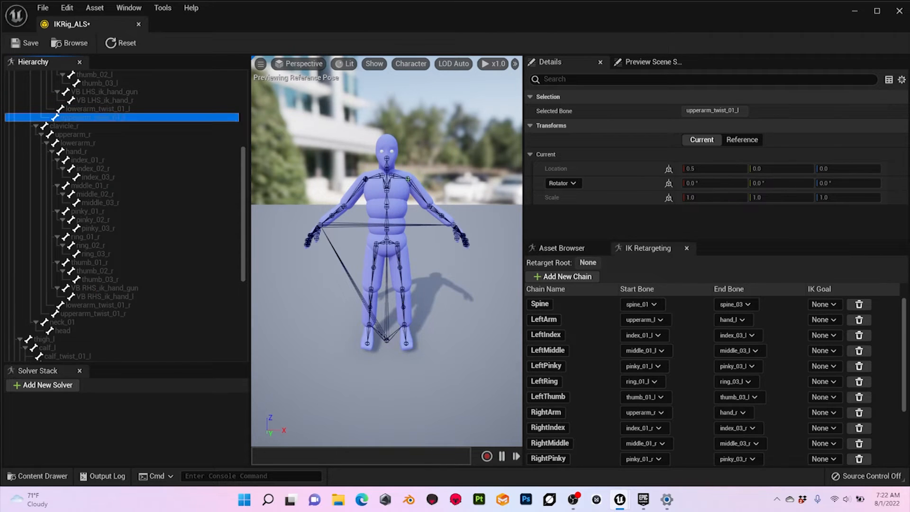
pyautogui.rightClick(97, 118)
pyautogui.click(151, 302)
pyautogui.press('Return')
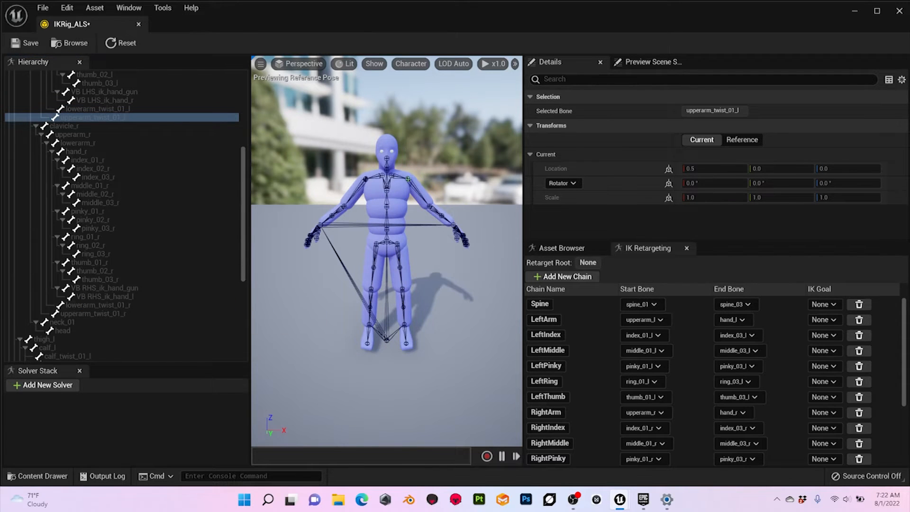
# - Add single-bone retarget chains RightLowerArmTwist01 from lowerarm_twist_01_r and RightUpperArmTwist01 from upperarm_twist_01_r
pyautogui.click(98, 305)
pyautogui.rightClick(97, 305)
pyautogui.click(151, 299)
pyautogui.click(488, 248)
pyautogui.click(516, 313)
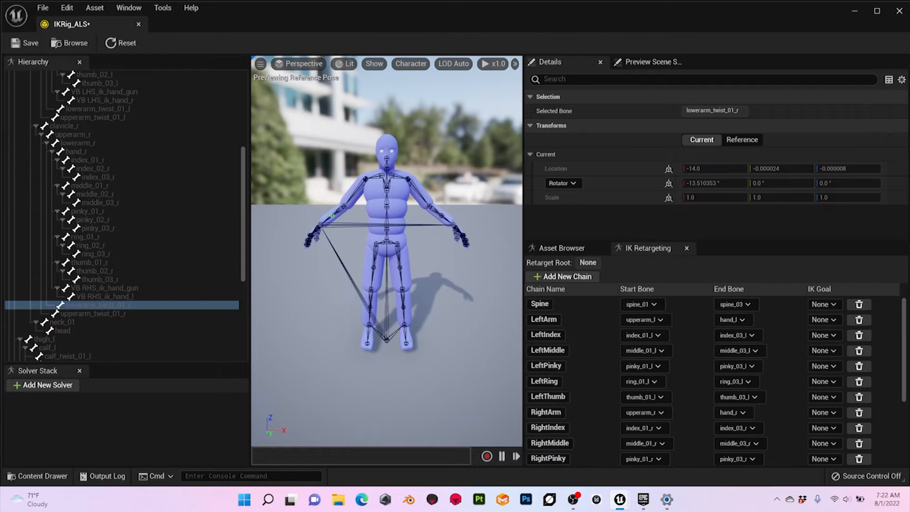
pyautogui.click(95, 314)
pyautogui.rightClick(95, 313)
pyautogui.click(151, 299)
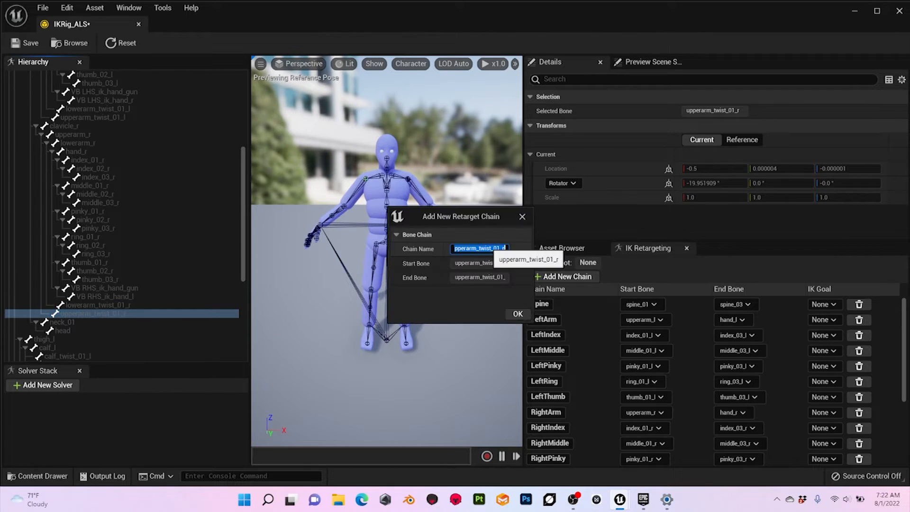
pyautogui.click(516, 314)
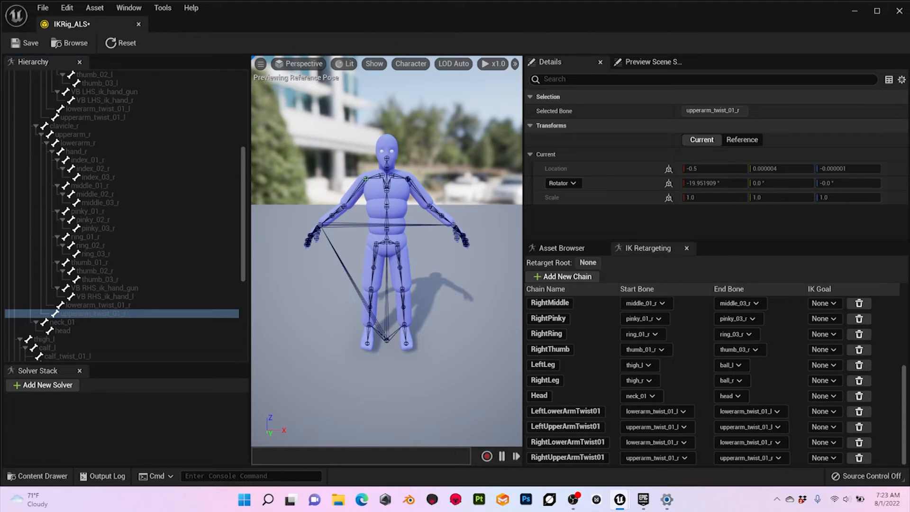
# - Add a single-bone retarget chain named RightThighTwist01 from the bone thigh_twist_01_r
pyautogui.scroll(-5, 71, 261)
pyautogui.click(72, 260)
pyautogui.scroll(-1, 71, 260)
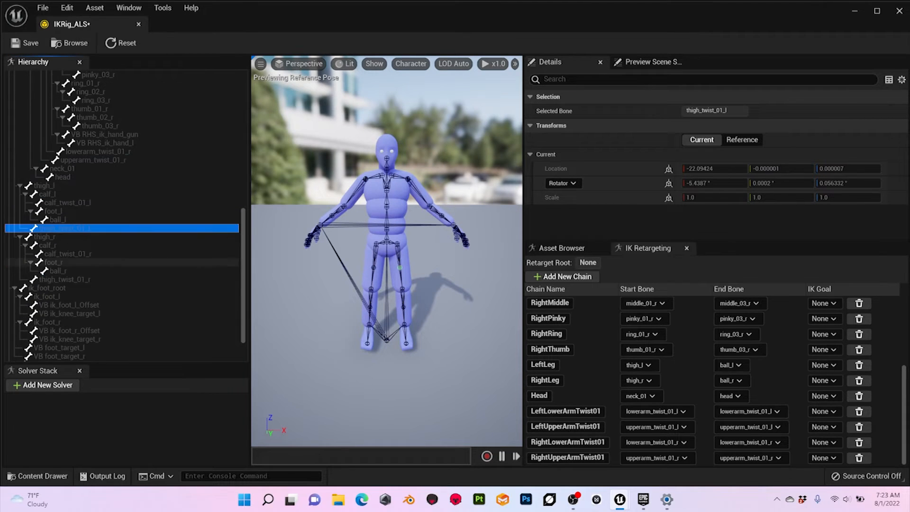
pyautogui.click(71, 280)
pyautogui.rightClick(71, 280)
pyautogui.click(123, 465)
pyautogui.write('RightThighTwist01')
pyautogui.press('Return')
# - Add a single-bone retarget chain named RightCalfTwist01 from the bone calf_twist_01_r
pyautogui.click(71, 253)
pyautogui.rightClick(71, 253)
pyautogui.click(123, 438)
pyautogui.write('RightCalfTwist01')
pyautogui.press('Return')
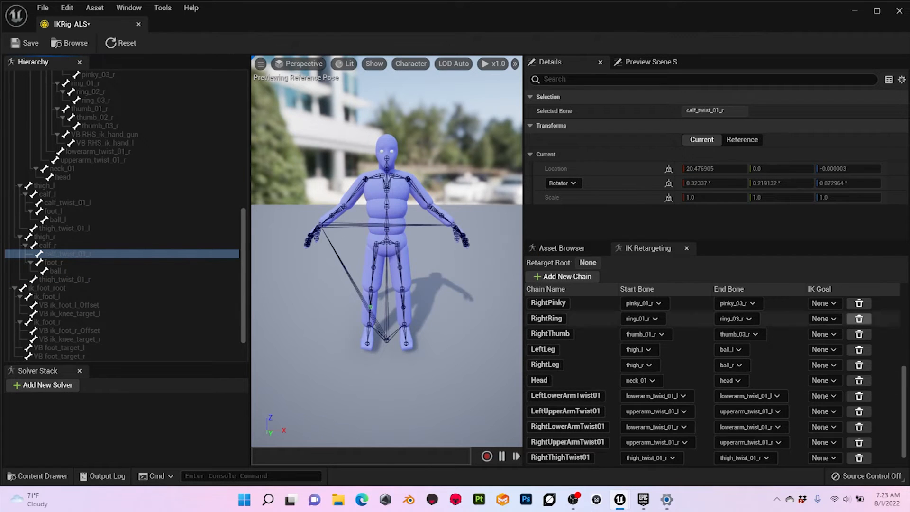
# - Add single-bone retarget chains LeftThighTwist01 from thigh_twist_01_l and LeftCalfTwist01 from calf_twist_01_l
pyautogui.click(71, 228)
pyautogui.rightClick(71, 228)
pyautogui.click(126, 412)
pyautogui.press('Return')
pyautogui.click(71, 202)
pyautogui.rightClick(72, 203)
pyautogui.click(126, 386)
pyautogui.write('LeftCalfTwist01')
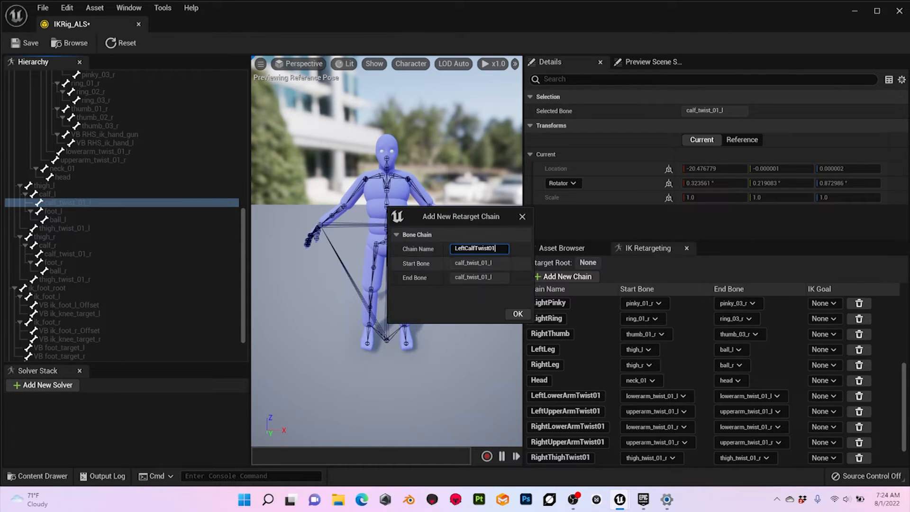
pyautogui.press('Return')
# - Add a retarget chain named Root from the root bone at the start of the skeleton hierarchy
pyautogui.scroll(10, 118, 213)
pyautogui.click(29, 74)
pyautogui.rightClick(28, 74)
pyautogui.click(95, 254)
pyautogui.write('Root')
pyautogui.click(518, 314)
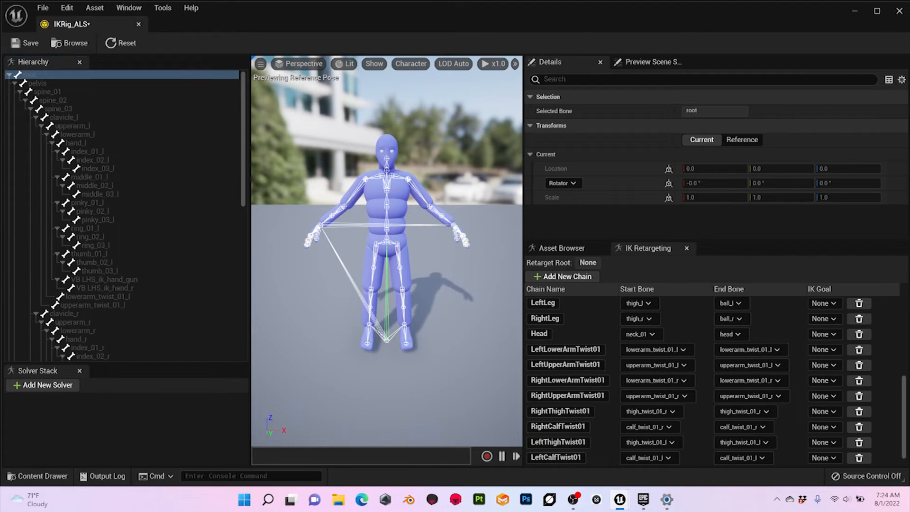
# - Add single-bone retarget chains for the left and right clavicles from the bones clavicle_l and clavicle_r
pyautogui.click(63, 117)
pyautogui.rightClick(63, 118)
pyautogui.click(102, 302)
pyautogui.click(518, 314)
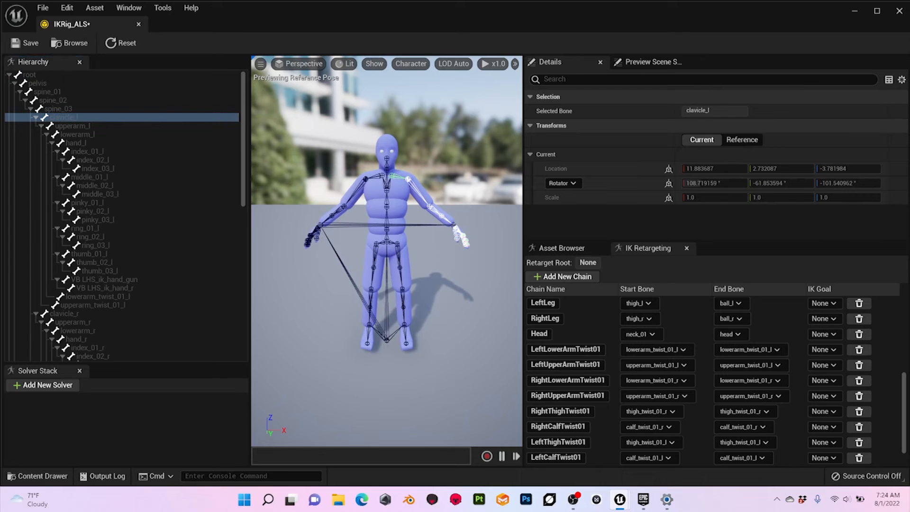
pyautogui.click(63, 313)
pyautogui.rightClick(63, 314)
pyautogui.click(101, 301)
pyautogui.click(518, 314)
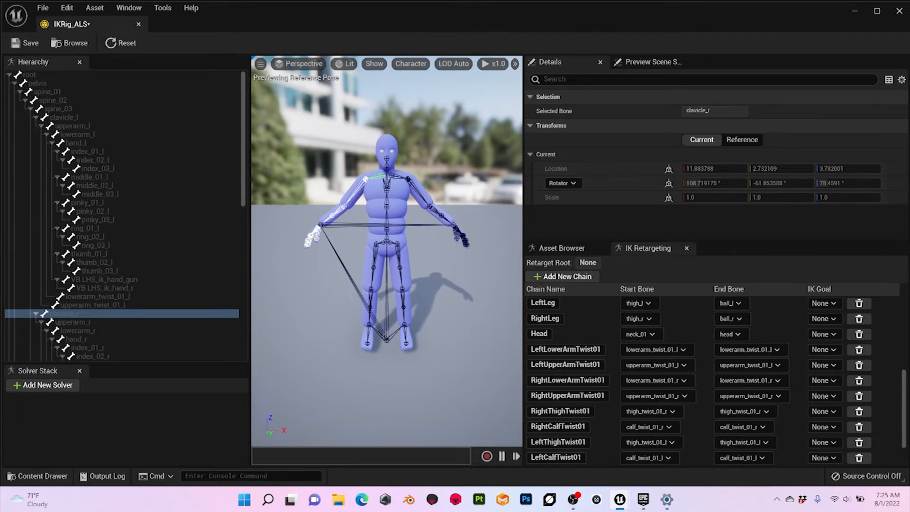
# - Add a single-bone retarget chain named LeftFootIK from the bone ik_foot_l
pyautogui.scroll(-10, 124, 213)
pyautogui.click(48, 296)
pyautogui.rightClick(47, 296)
pyautogui.click(94, 283)
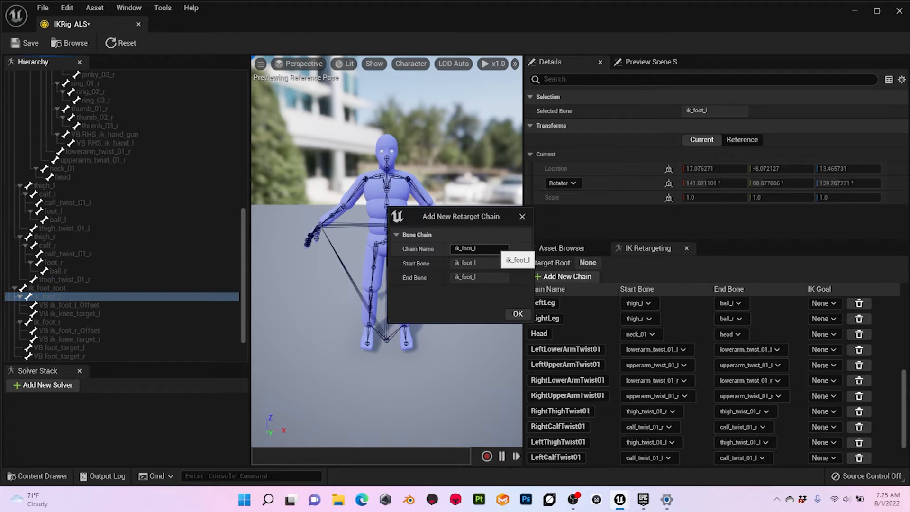
pyautogui.click(518, 314)
pyautogui.click(47, 322)
pyautogui.rightClick(47, 322)
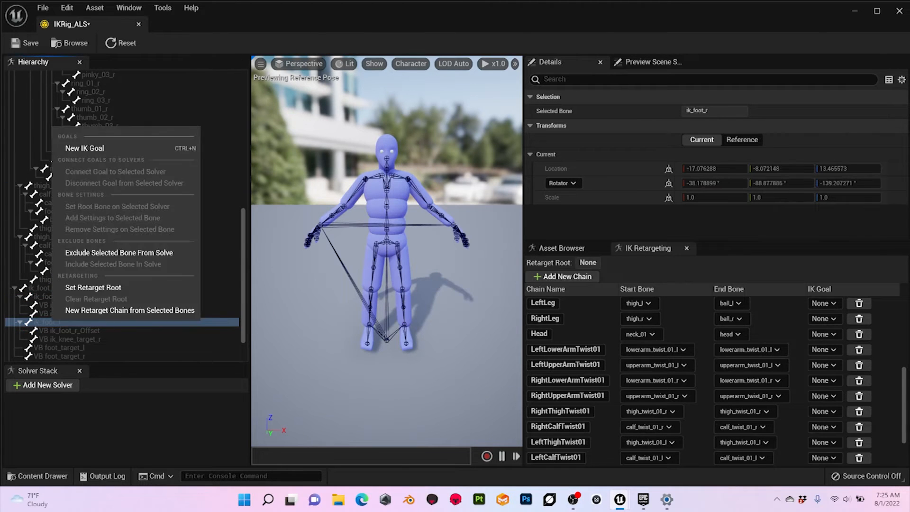
pyautogui.click(95, 310)
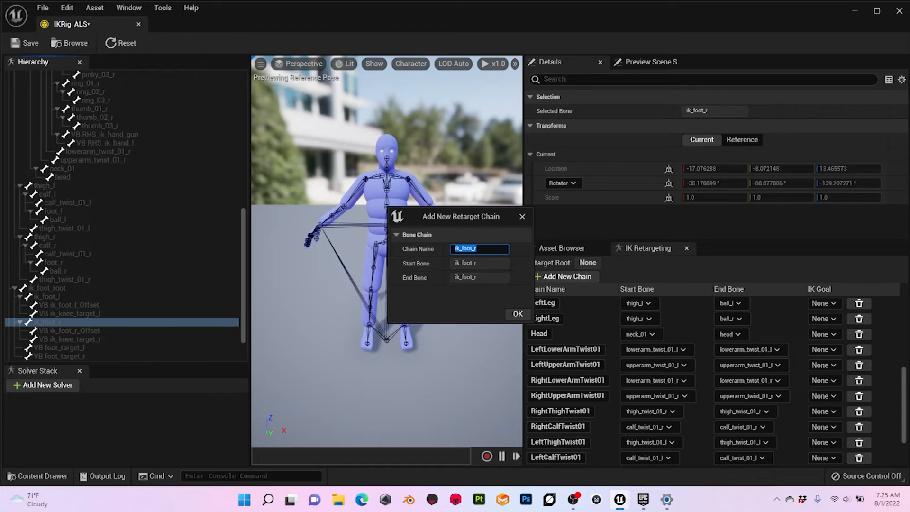
pyautogui.click(523, 216)
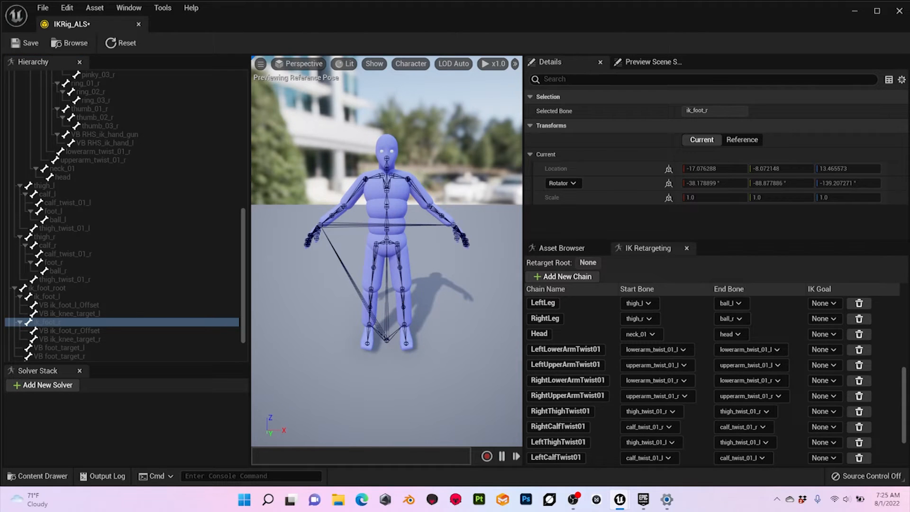
# - Add a single-bone retarget chain named RightFootIK from the bone ik_foot_r
pyautogui.rightClick(53, 321)
pyautogui.click(95, 310)
pyautogui.write('RightFootIK')
pyautogui.click(518, 312)
# - Add a single-bone retarget chain named LeftHandIK from the bone ik_hand_l
pyautogui.scroll(-3, 123, 213)
pyautogui.rightClick(54, 339)
pyautogui.click(95, 326)
pyautogui.click(518, 314)
# - Add a single-bone retarget chain named RightHandIK from the bone ik_hand_r
pyautogui.rightClick(55, 348)
pyautogui.click(95, 316)
pyautogui.hotkey('ctrl', 'z')
pyautogui.rightClick(55, 347)
pyautogui.click(95, 336)
pyautogui.click(518, 314)
# - Add a single-bone retarget chain named HandGunIK from the bone ik_hand_gun
pyautogui.rightClick(57, 330)
pyautogui.click(104, 317)
pyautogui.press('Return')
# - Add a retarget chain named FootRootIK from the selected bone ik_hand_root
pyautogui.rightClick(50, 322)
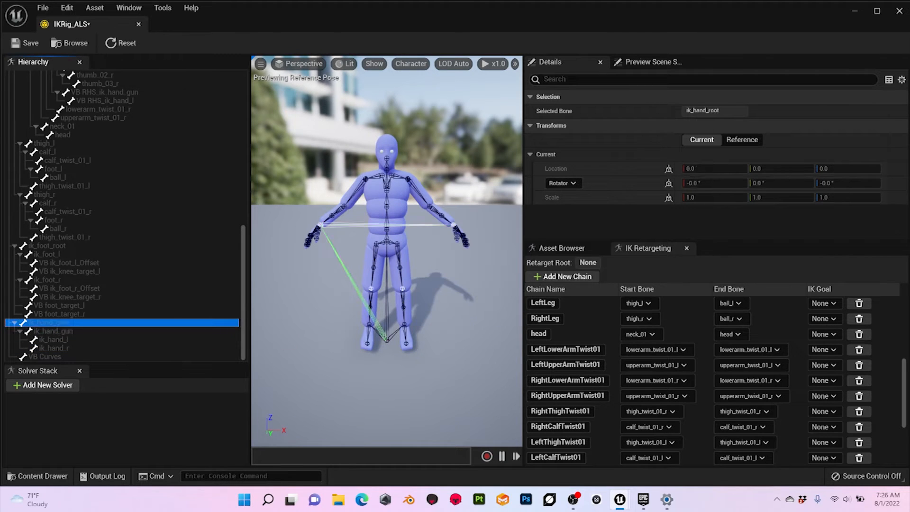
pyautogui.click(97, 308)
pyautogui.click(479, 248)
pyautogui.write('HandRootIK')
pyautogui.click(517, 313)
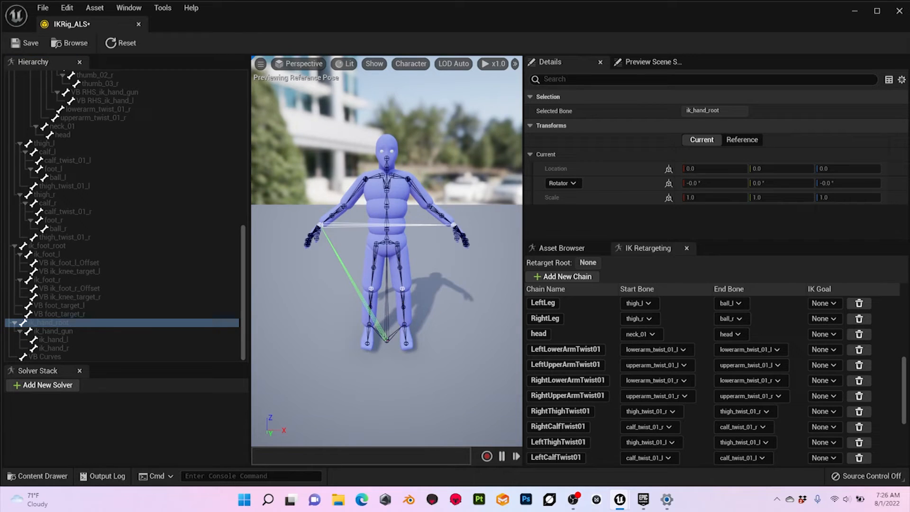
# - Add a single-bone retarget chain named HandRootIK from the bone ik_hand_root
pyautogui.rightClick(51, 322)
pyautogui.click(97, 311)
pyautogui.click(489, 248)
pyautogui.write('HandRootIK')
pyautogui.click(518, 313)
# - Change the FootRootIK chain's start and end bones to ik_foot_root and save the rig
pyautogui.scroll(-10, 787, 396)
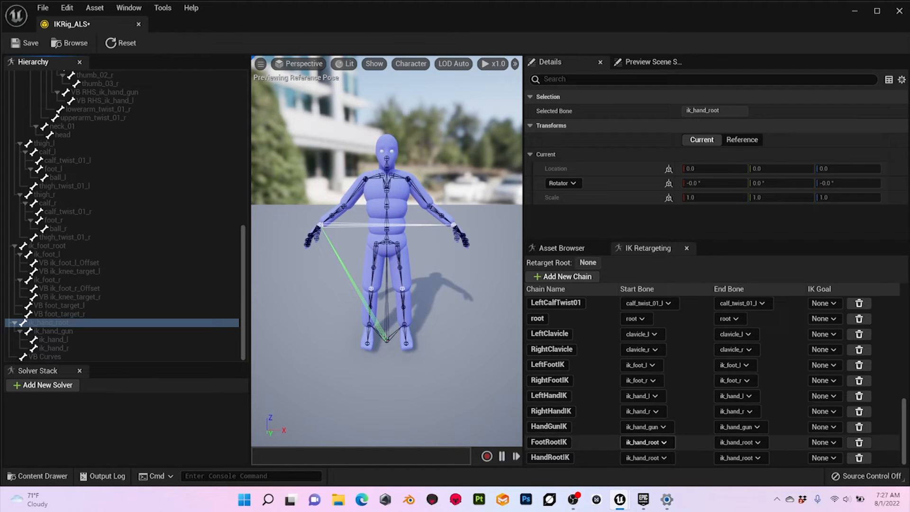
pyautogui.click(646, 442)
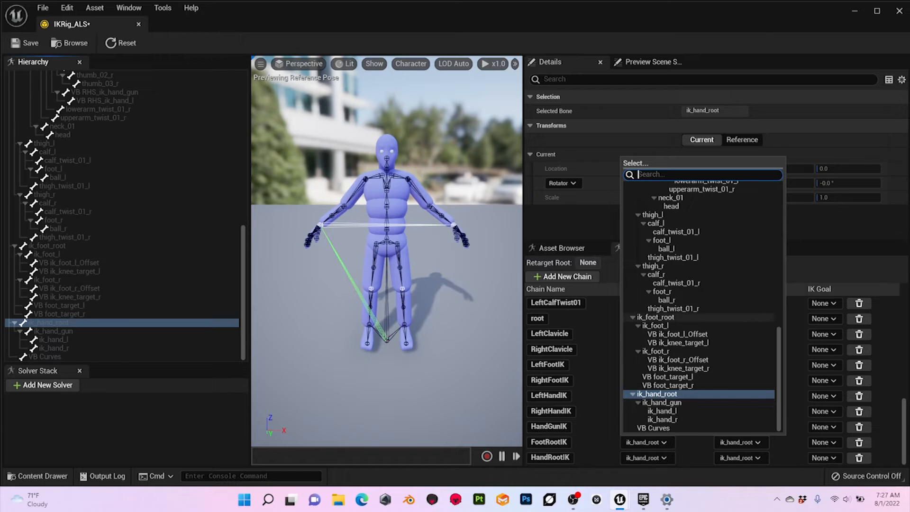
pyautogui.click(656, 317)
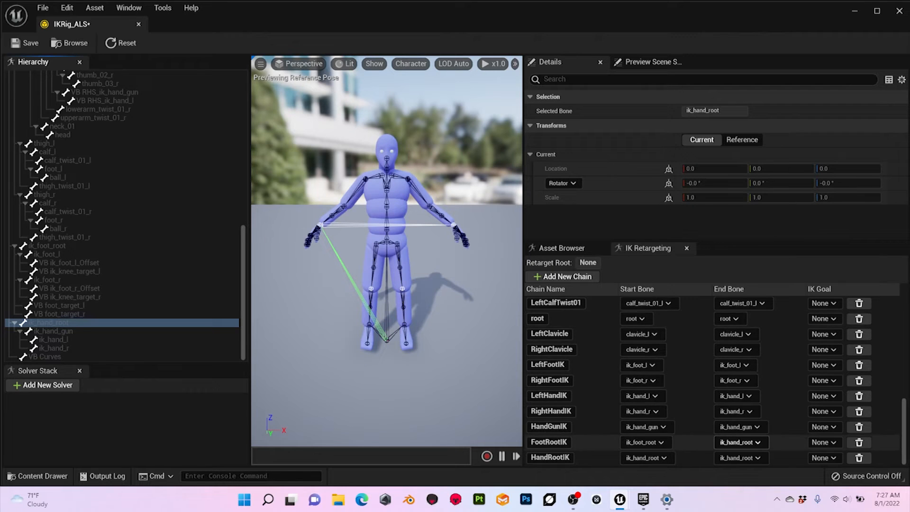
pyautogui.click(741, 441)
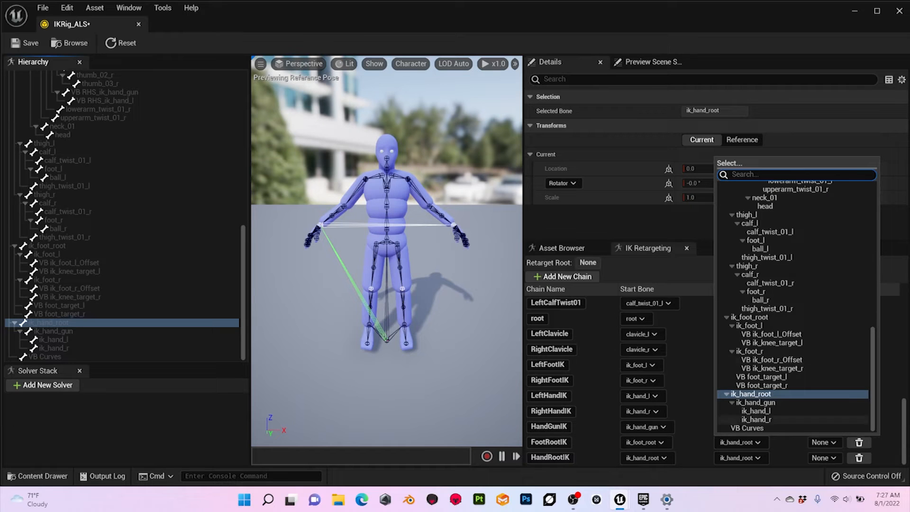
pyautogui.click(754, 317)
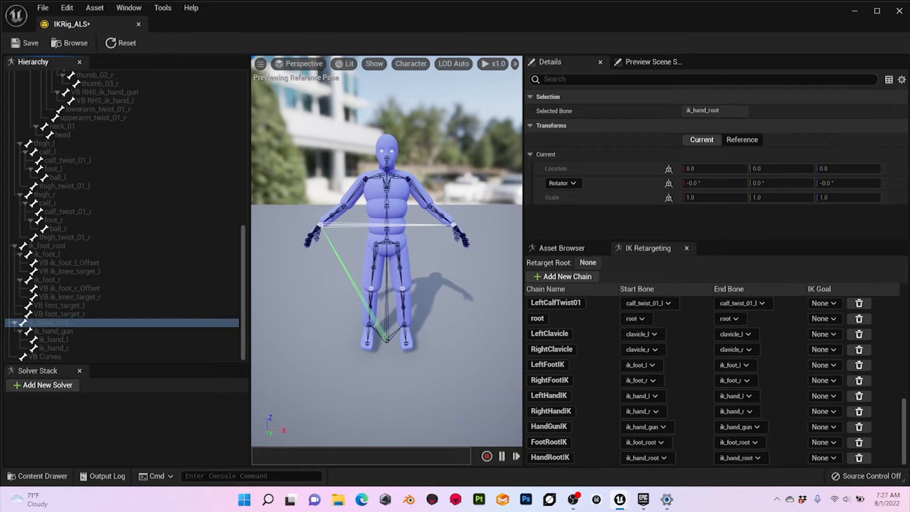
pyautogui.click(24, 43)
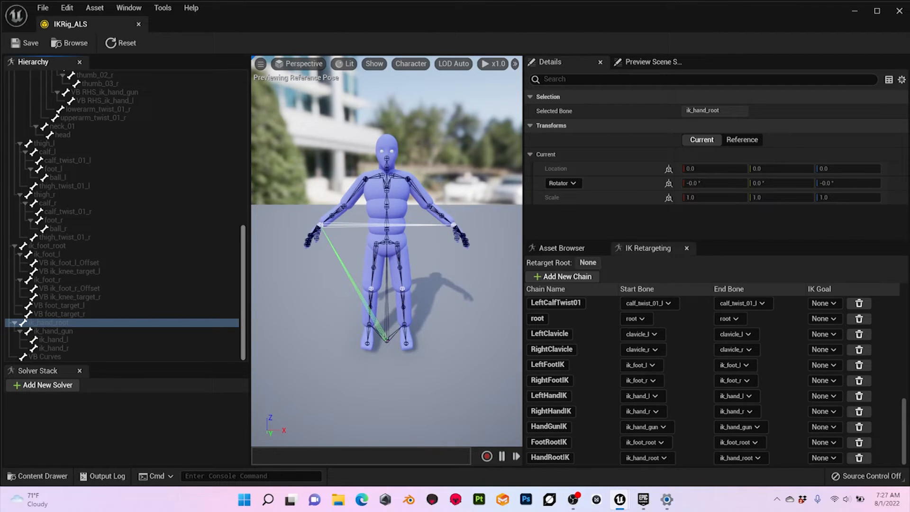
# - Set the pelvis bone as the retarget root and save the rig
pyautogui.scroll(15, 124, 213)
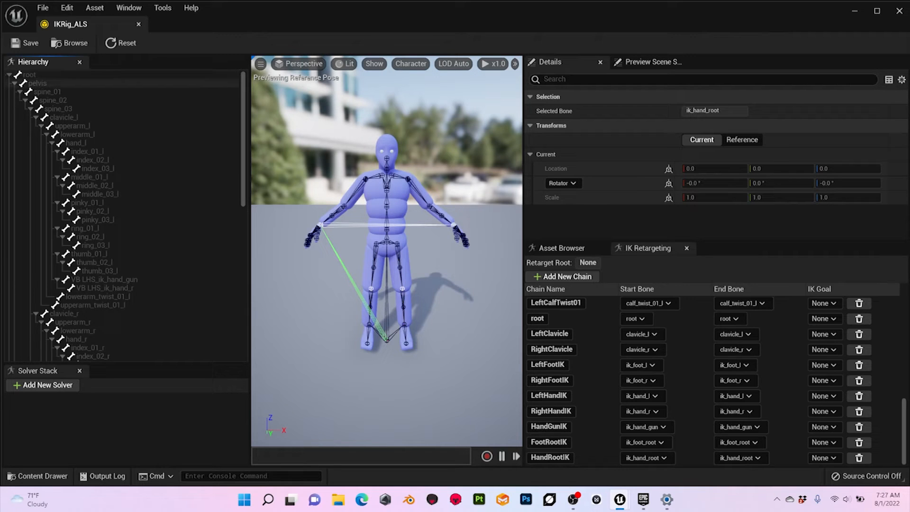
pyautogui.click(37, 84)
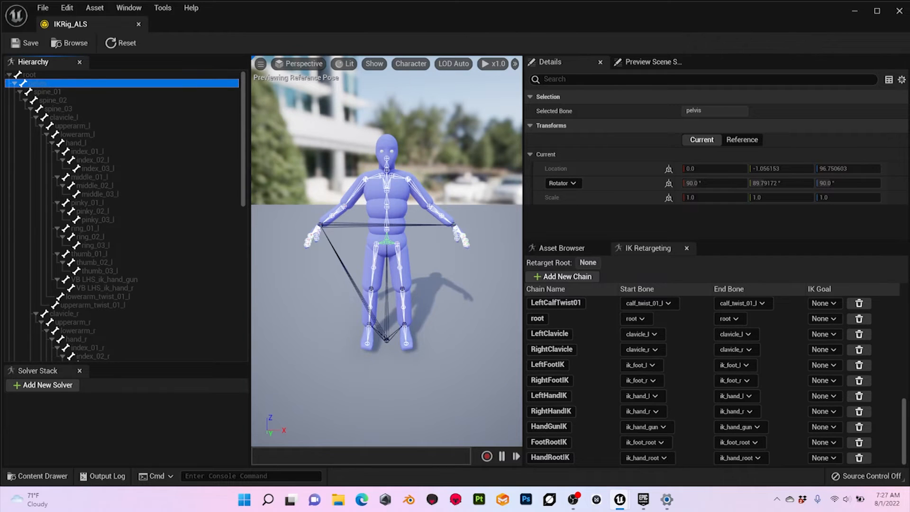
pyautogui.rightClick(47, 84)
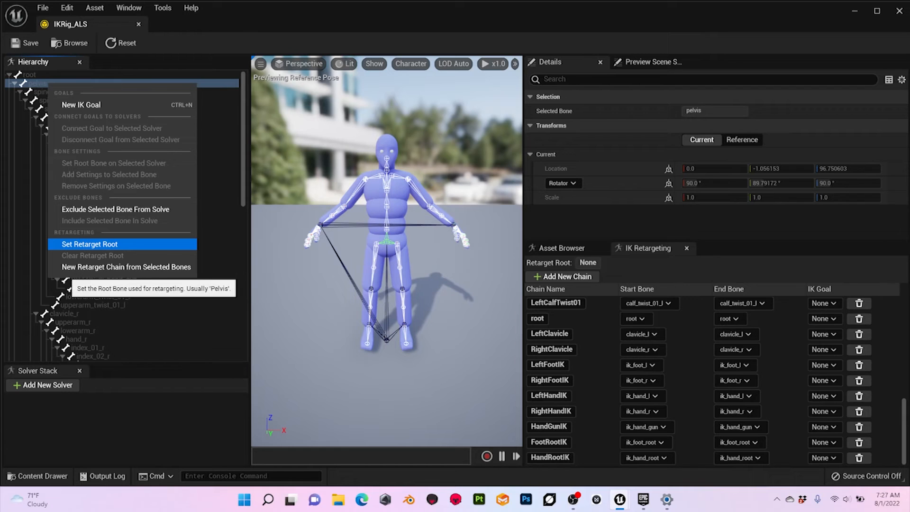
pyautogui.click(90, 244)
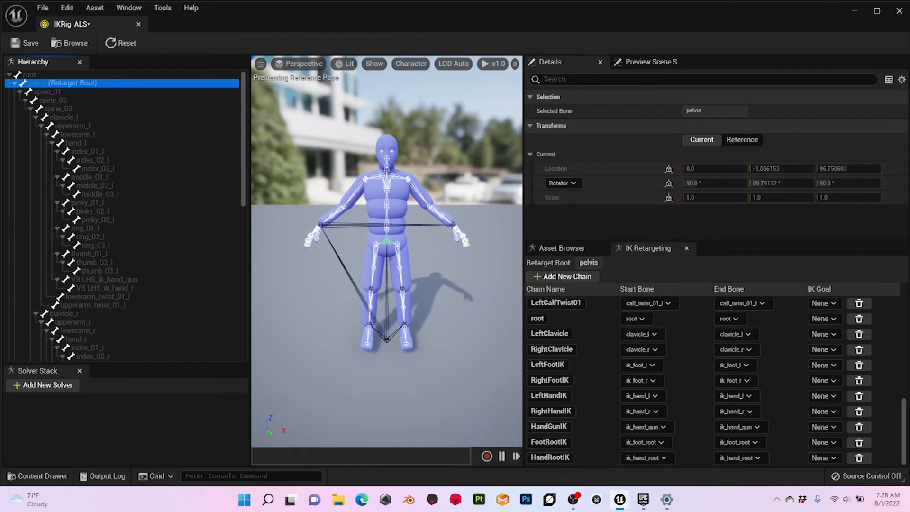
pyautogui.click(25, 43)
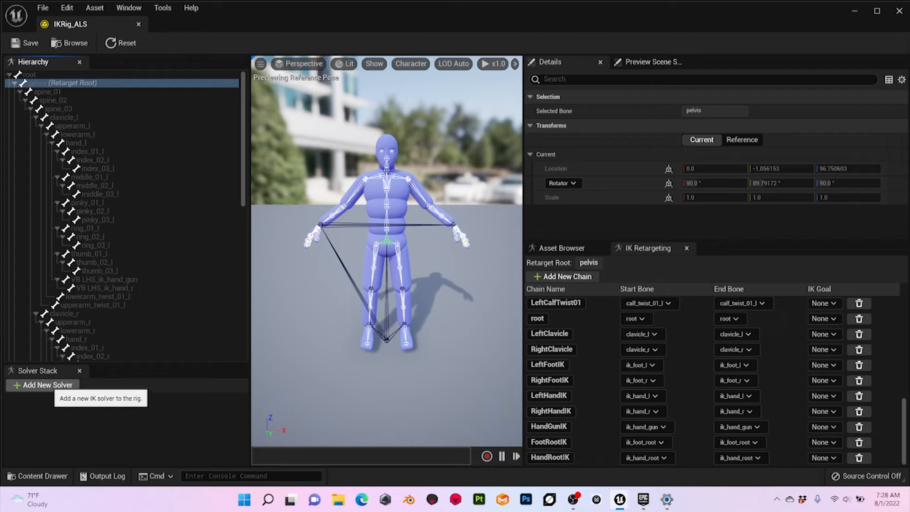
# - Add a Full Body IK solver and set the pelvis as its root bone
pyautogui.click(47, 385)
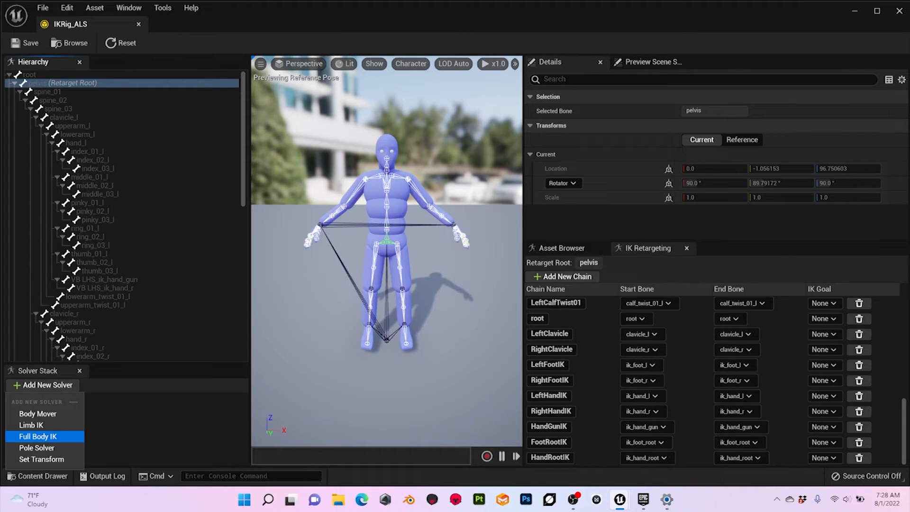
pyautogui.click(45, 436)
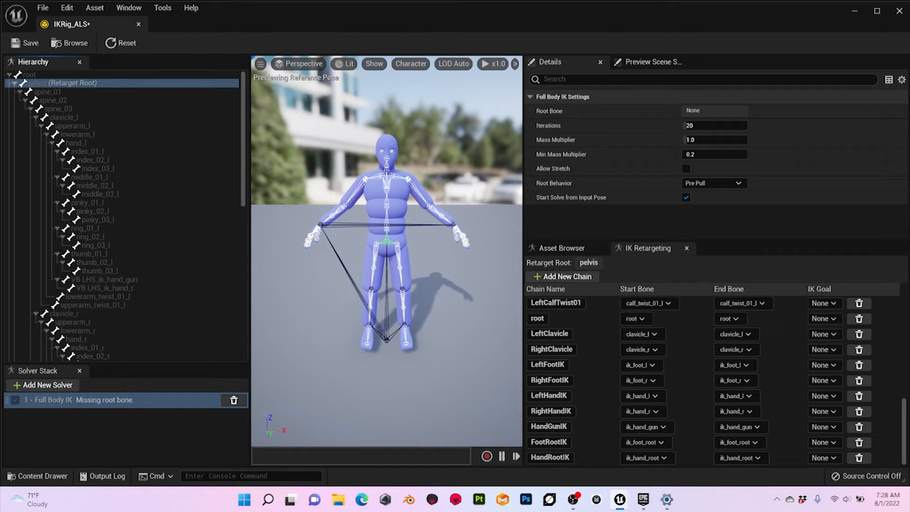
pyautogui.click(71, 83)
pyautogui.rightClick(38, 84)
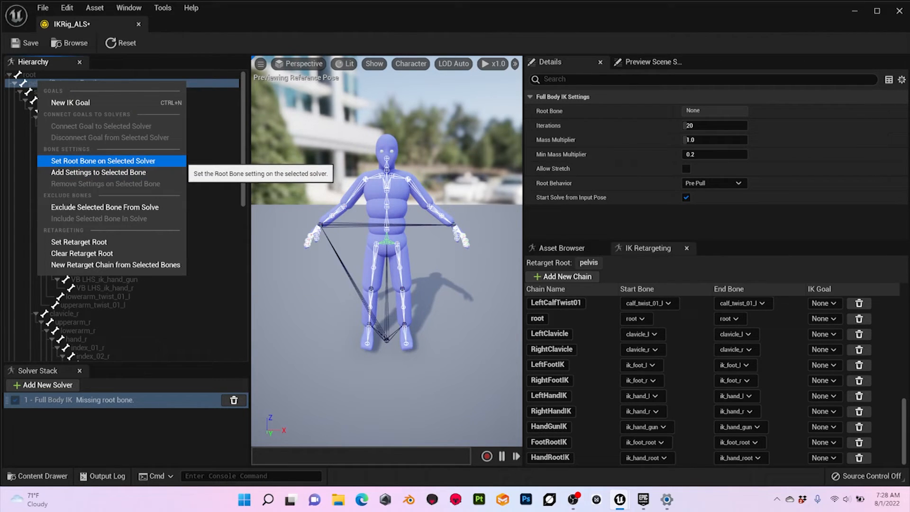
pyautogui.click(180, 161)
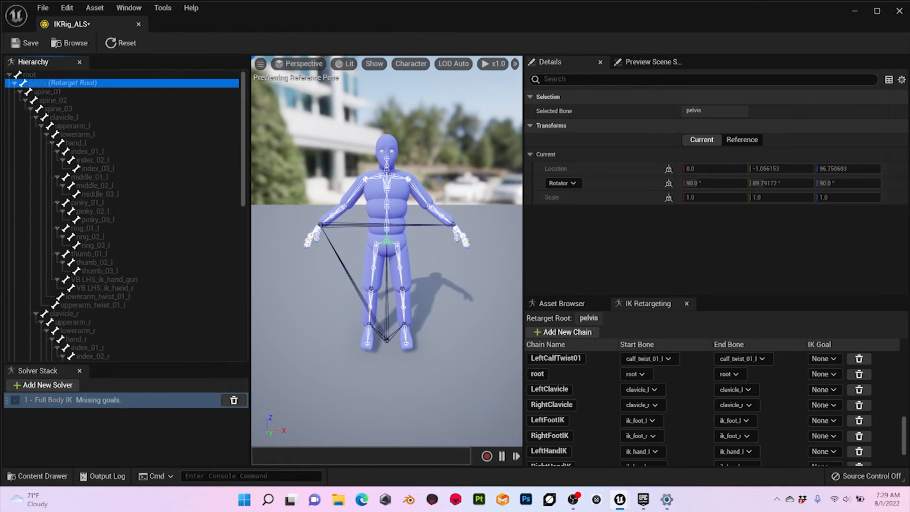
# - Check the bone settings in the IK_UE4_Mannequin rig and add Full Body IK settings to the pelvis bone of IKRig_ALS
pyautogui.moveTo(909, 14); pyautogui.dragTo(442, 23)
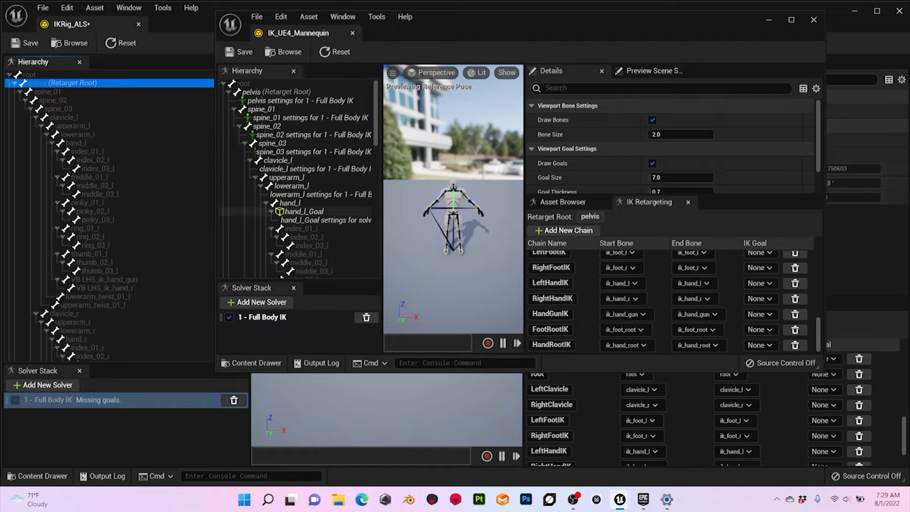
pyautogui.scroll(-15, 298, 189)
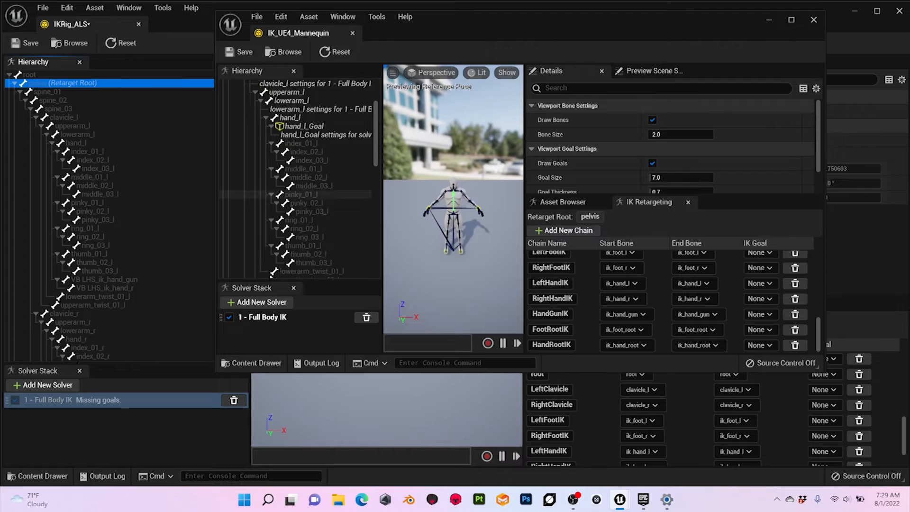
pyautogui.moveTo(427, 17); pyautogui.dragTo(909, 19)
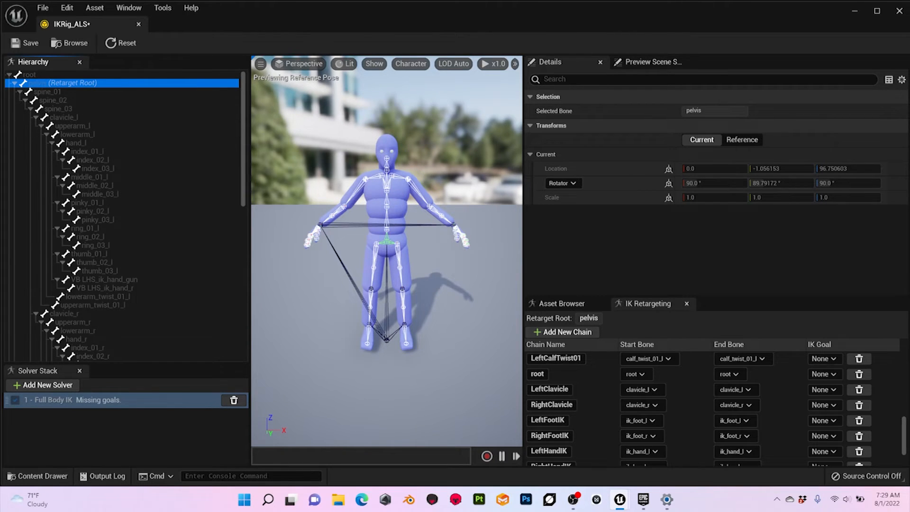
pyautogui.rightClick(39, 83)
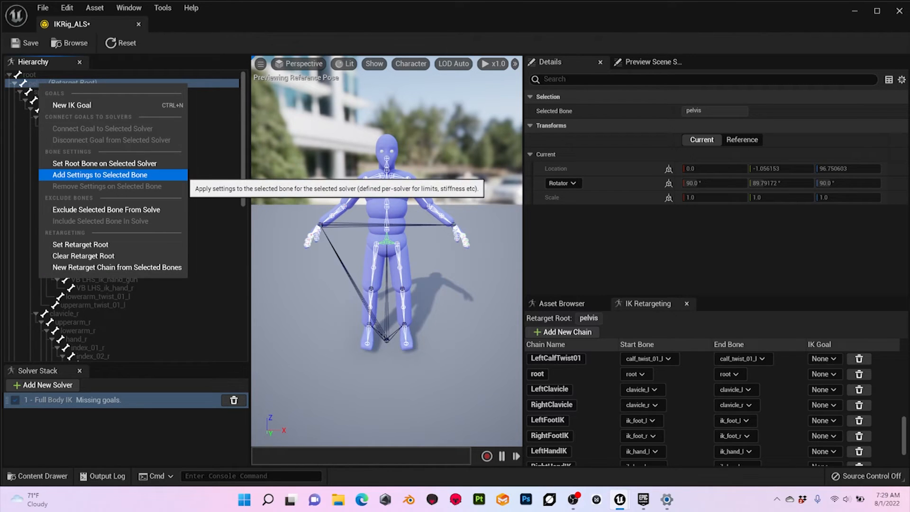
pyautogui.click(180, 175)
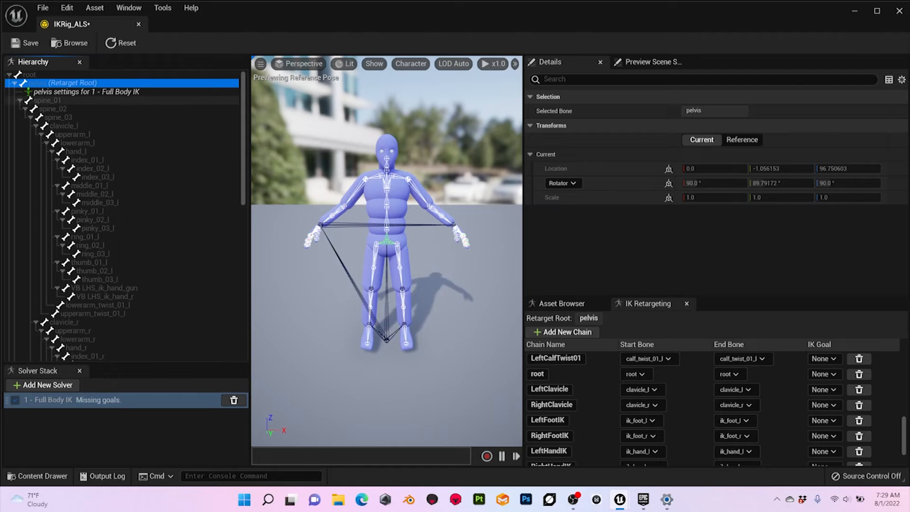
# - Add Full Body IK bone settings to spine_01, spine_02 and spine_03
pyautogui.click(47, 100)
pyautogui.rightClick(51, 101)
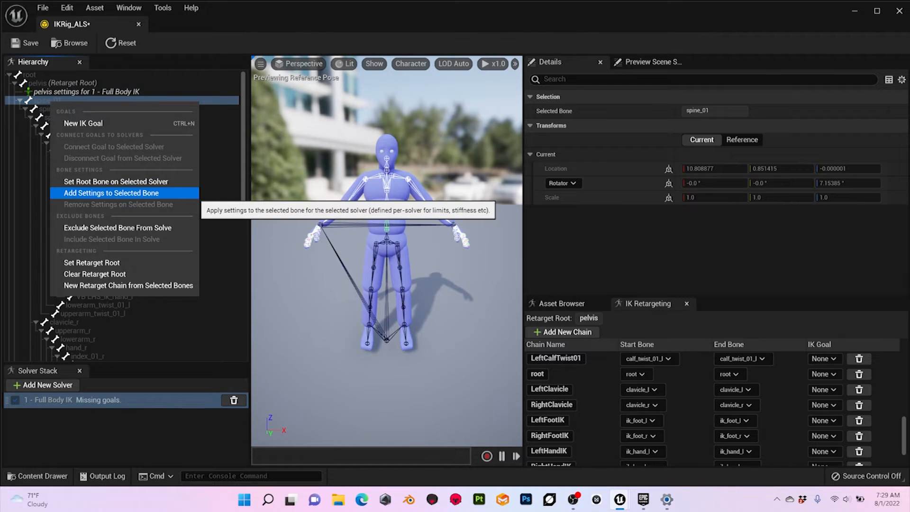
pyautogui.click(156, 193)
pyautogui.click(47, 117)
pyautogui.rightClick(48, 117)
pyautogui.click(157, 209)
pyautogui.click(48, 134)
pyautogui.rightClick(47, 134)
pyautogui.click(156, 226)
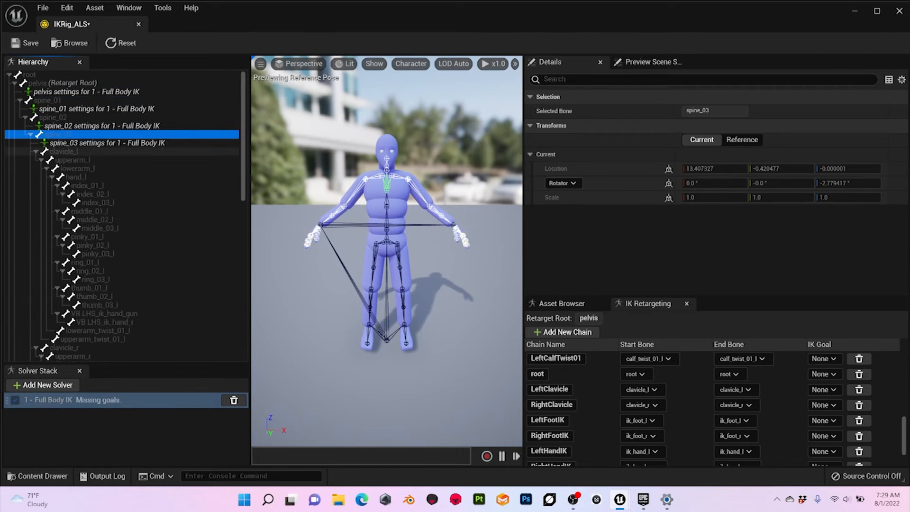
# - Add Full Body IK bone settings to the left arm bones clavicle_l and lowerarm_l
pyautogui.click(47, 151)
pyautogui.rightClick(47, 151)
pyautogui.click(156, 243)
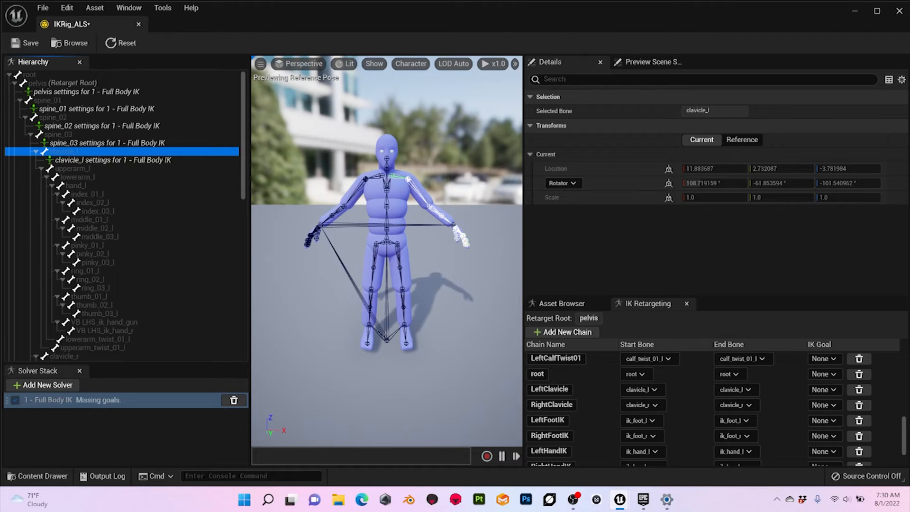
pyautogui.click(66, 177)
pyautogui.rightClick(67, 177)
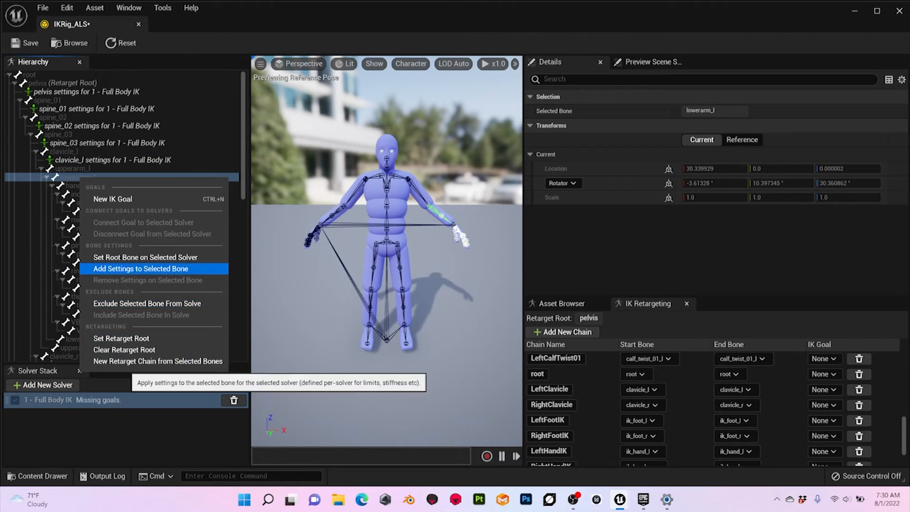
pyautogui.click(156, 265)
# - Create a new IK goal on the bone hand_l for the Full Body IK solver
pyautogui.click(68, 194)
pyautogui.rightClick(69, 194)
pyautogui.click(109, 199)
# - Add Full Body IK bone settings to the right arm bones clavicle_r and lowerarm_r
pyautogui.scroll(-3, 124, 214)
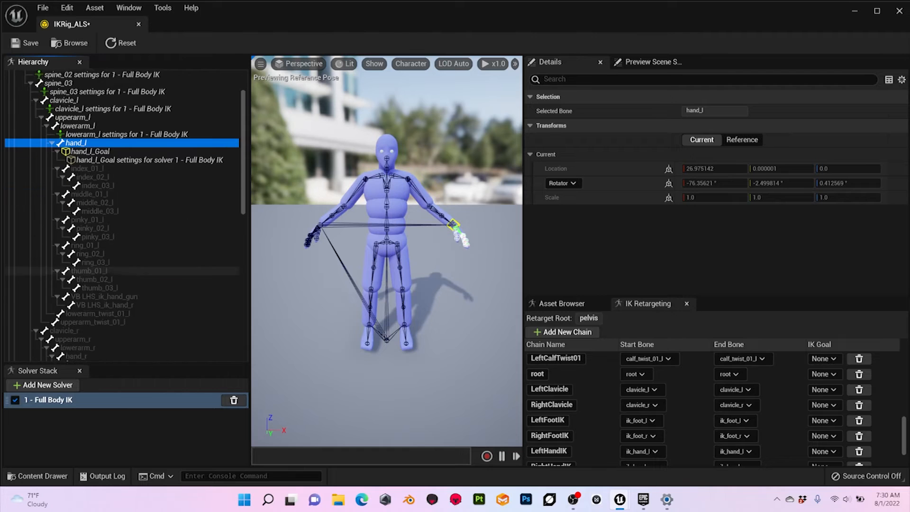
pyautogui.scroll(2, 142, 227)
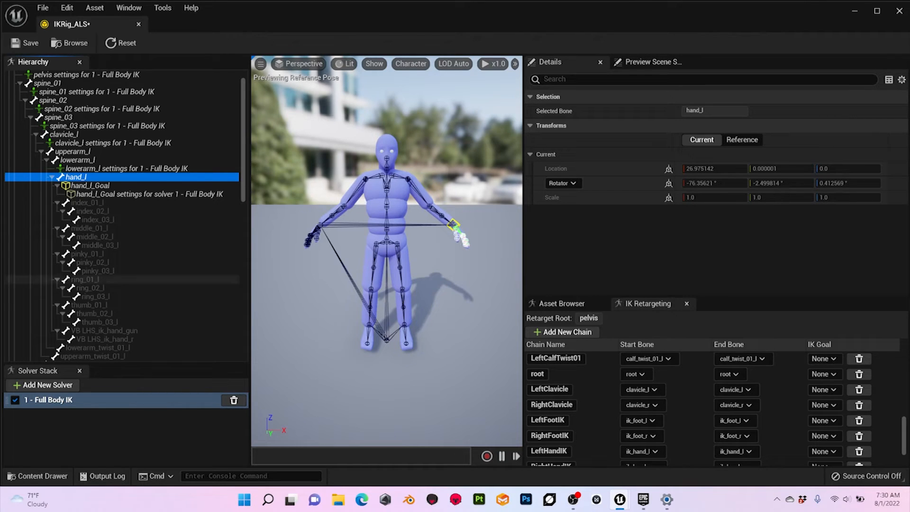
pyautogui.scroll(1, 142, 245)
pyautogui.scroll(-3, 143, 245)
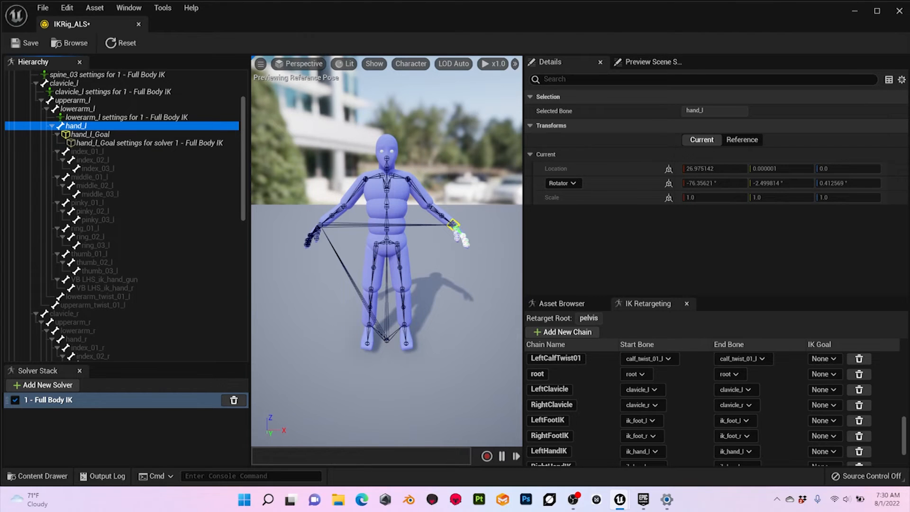
pyautogui.scroll(-2, 142, 214)
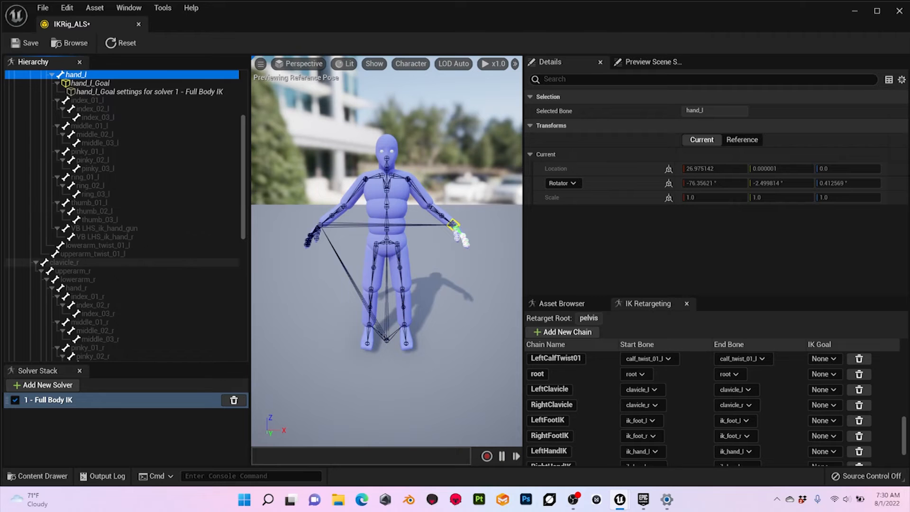
pyautogui.click(66, 262)
pyautogui.rightClick(69, 263)
pyautogui.click(119, 354)
pyautogui.click(76, 288)
pyautogui.rightClick(76, 288)
pyautogui.click(128, 380)
# - Create a new IK goal on the bone hand_r for the Full Body IK solver
pyautogui.scroll(-2, 95, 303)
pyautogui.click(76, 271)
pyautogui.rightClick(76, 271)
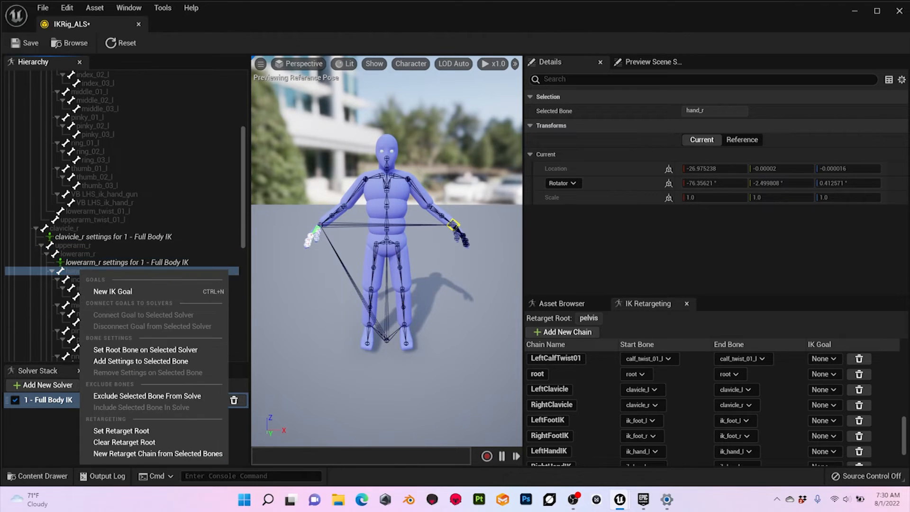
pyautogui.click(111, 290)
# - Add Full Body IK bone settings to the left leg bones thigh_l and calf_l
pyautogui.scroll(-5, 43, 236)
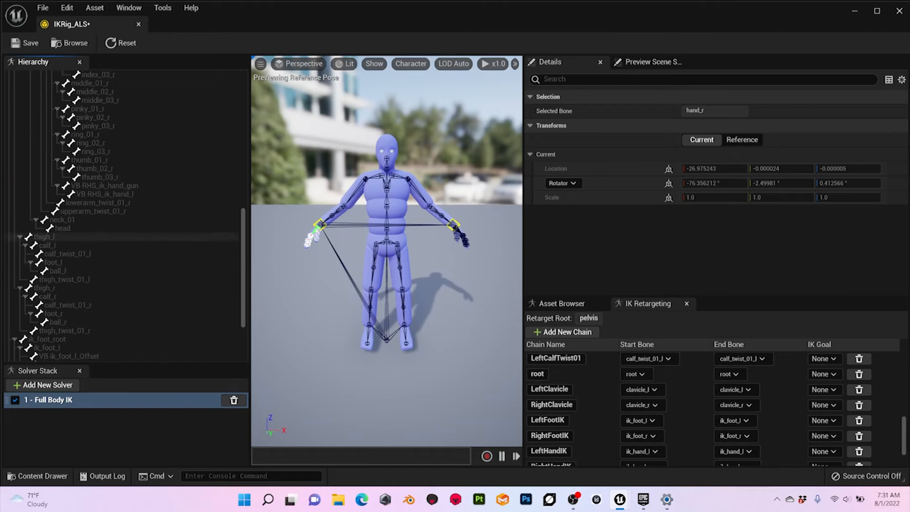
pyautogui.click(43, 237)
pyautogui.rightClick(43, 237)
pyautogui.click(104, 328)
pyautogui.click(48, 254)
pyautogui.rightClick(48, 255)
pyautogui.click(109, 346)
# - Create a new IK goal on the bone ball_l for the Full Body IK solver
pyautogui.scroll(-1, 109, 284)
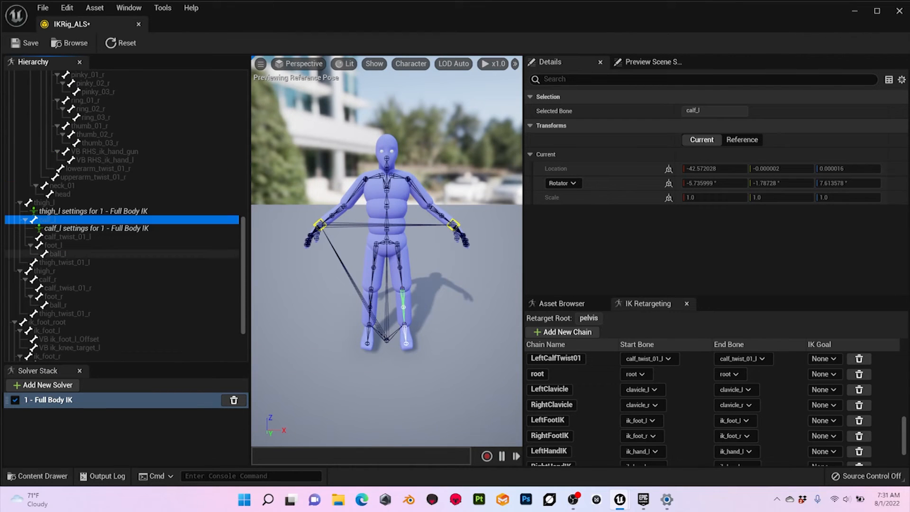
pyautogui.rightClick(57, 254)
pyautogui.click(90, 269)
# - Add Full Body IK bone settings to the right leg bones thigh_r and calf_r
pyautogui.scroll(-2, 94, 214)
pyautogui.click(53, 220)
pyautogui.rightClick(52, 221)
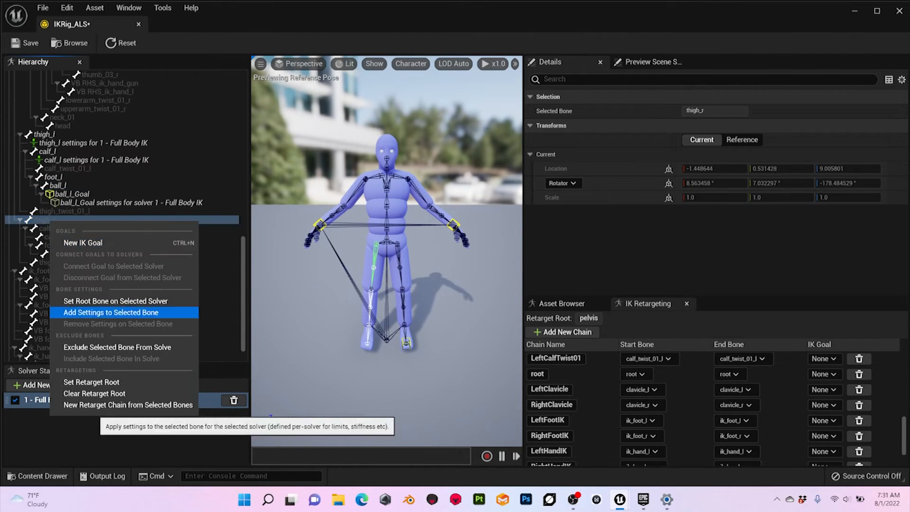
pyautogui.click(112, 310)
pyautogui.click(50, 236)
pyautogui.rightClick(50, 237)
pyautogui.click(111, 327)
# - Create a new IK goal on the bone ball_r for the Full Body IK solver
pyautogui.scroll(-1, 94, 213)
pyautogui.click(52, 237)
pyautogui.rightClick(52, 236)
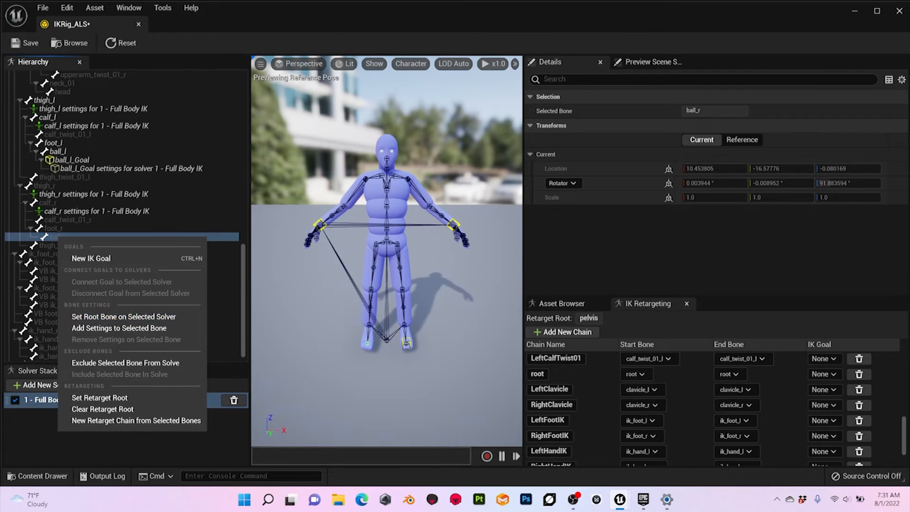
pyautogui.click(83, 257)
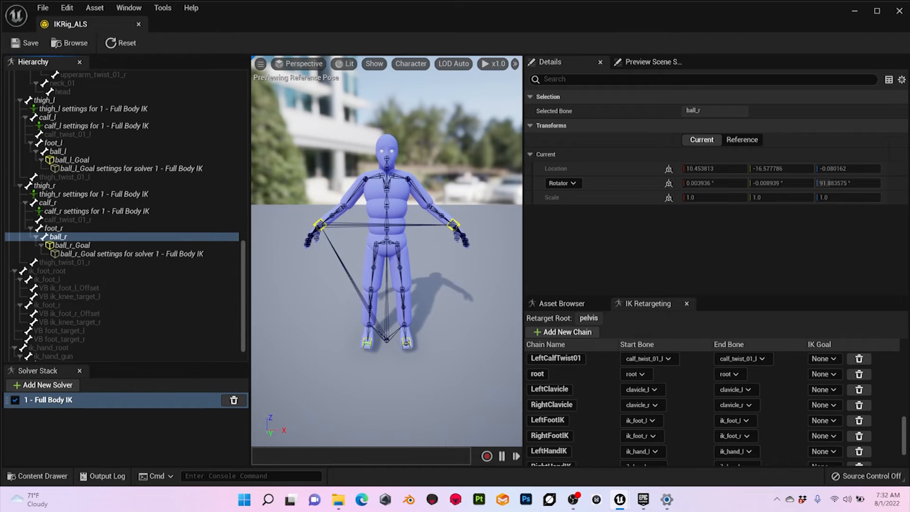
# - Return to the main level editor and show the project's _ALS_Tutorial folder contents
pyautogui.click(854, 11)
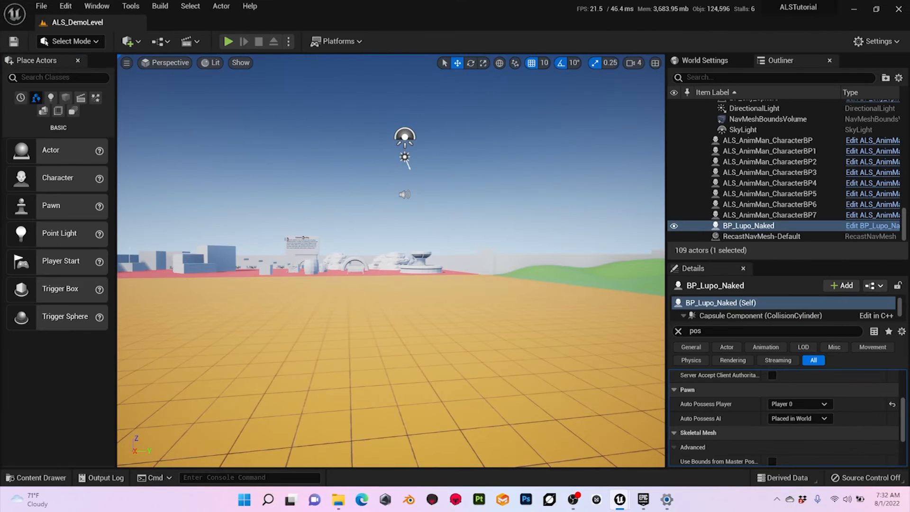
pyautogui.click(37, 477)
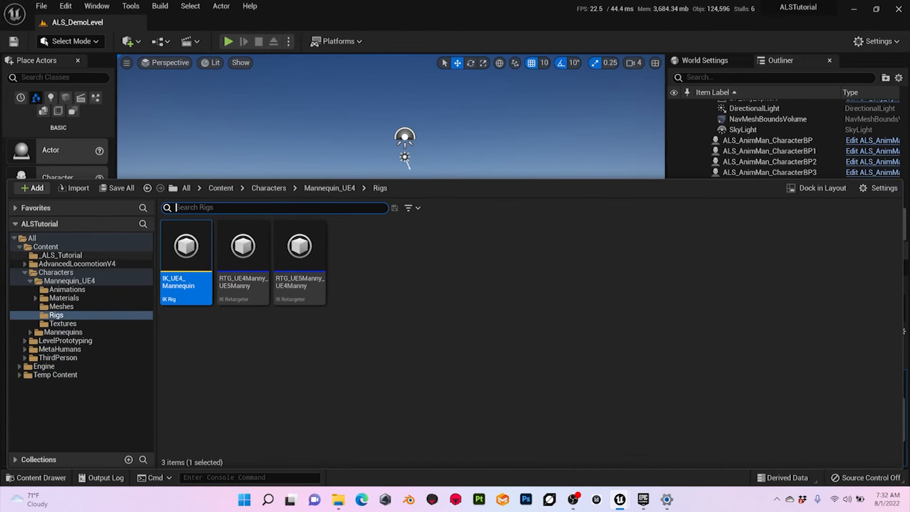
pyautogui.click(67, 255)
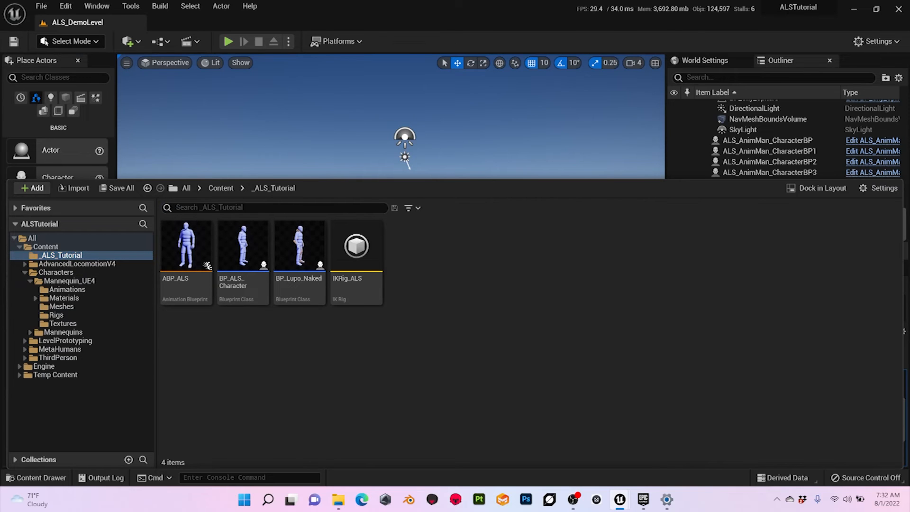
# - Create an IK Retargeter in _ALS_Tutorial with IKRig_ALS as the source rig and name it IKRetargeter_MH_to_ALS
pyautogui.rightClick(405, 261)
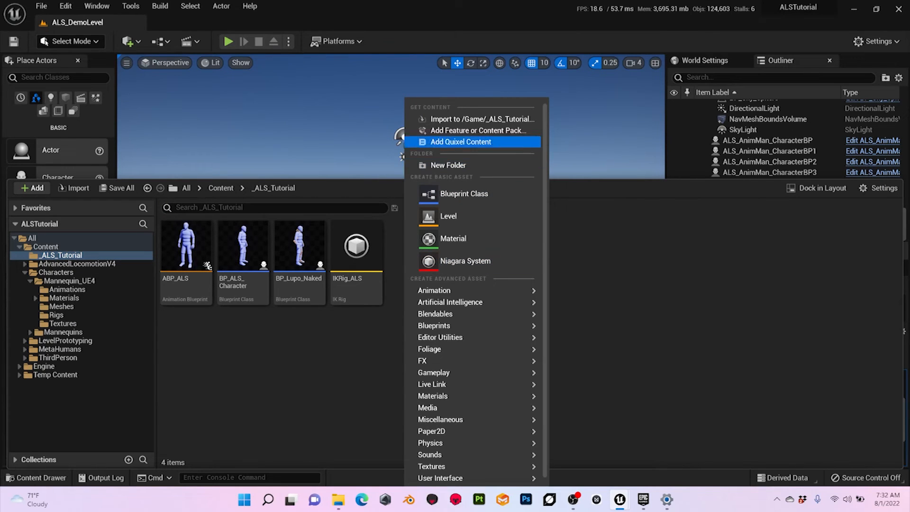
pyautogui.moveTo(455, 290)
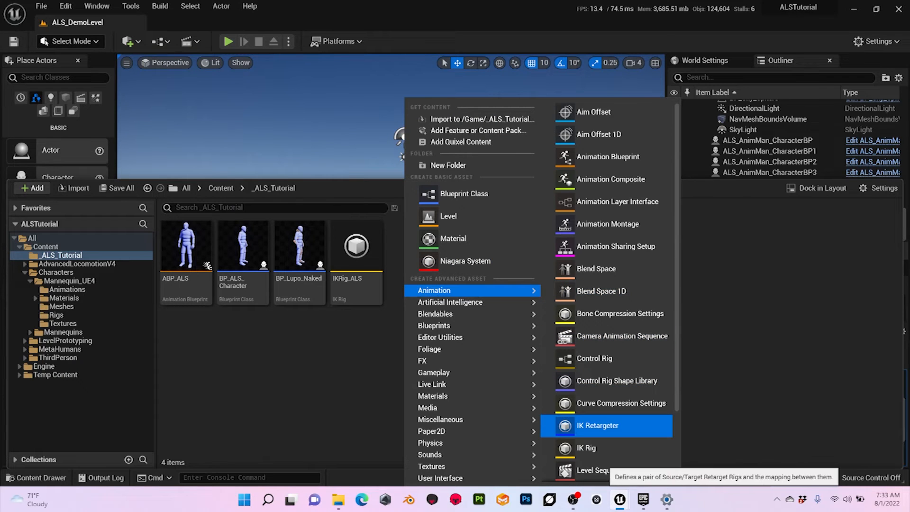
pyautogui.click(598, 425)
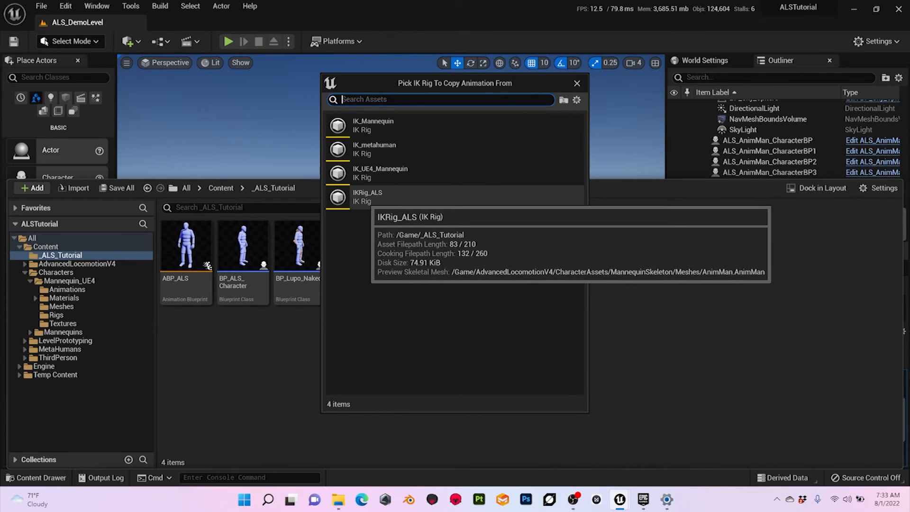
pyautogui.click(365, 196)
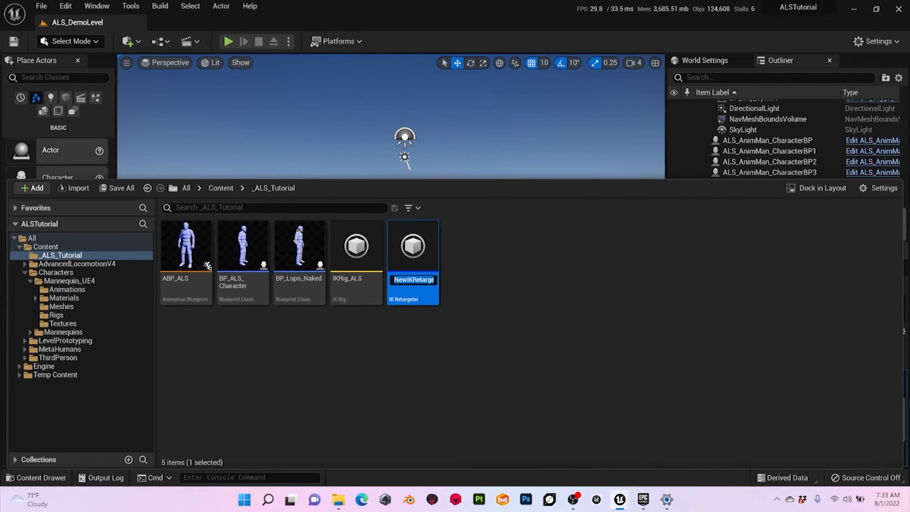
pyautogui.write('IKRetargeter_MH_to_ALS')
pyautogui.press('Return')
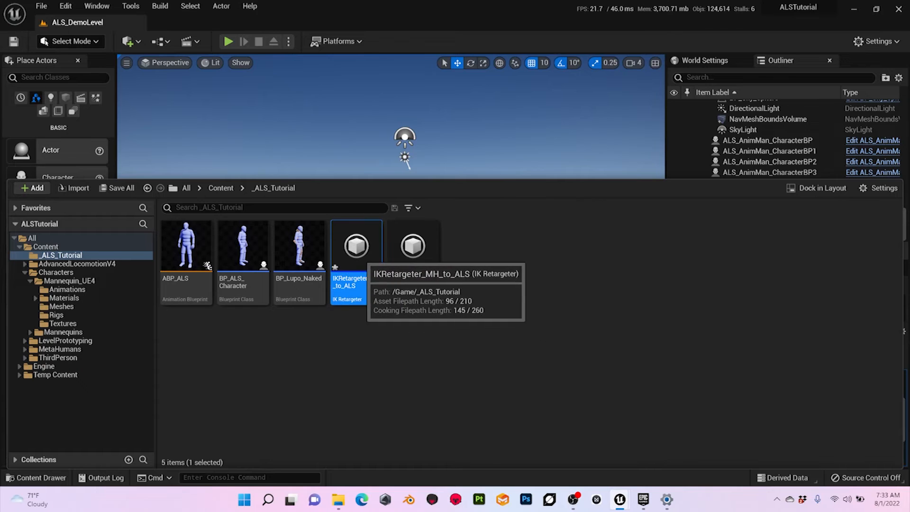
# - Open IKRetargeter_MH_to_ALS and set its Target IKRig Asset to IK_metahuman
pyautogui.doubleClick(356, 246)
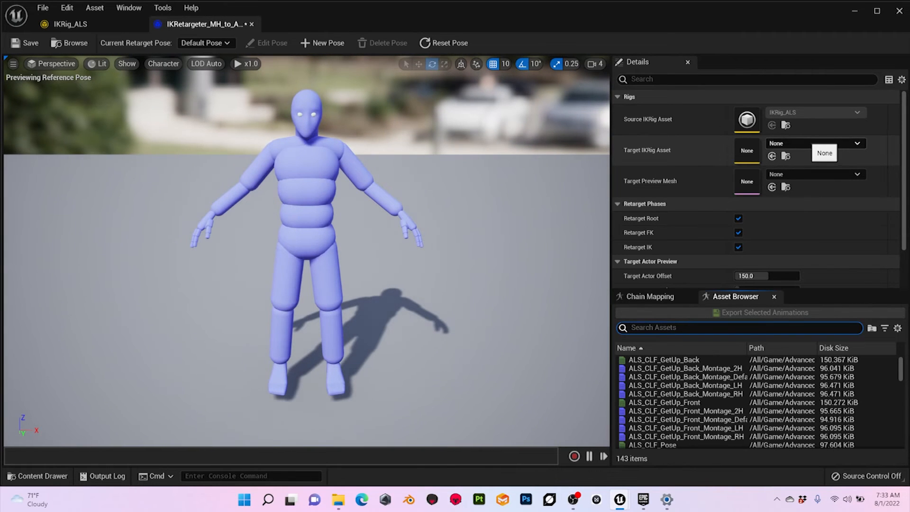
pyautogui.click(813, 144)
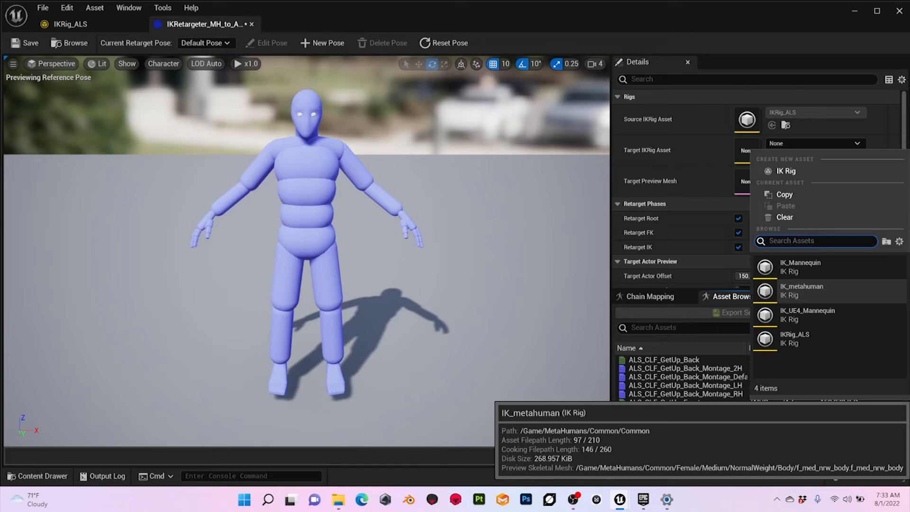
pyautogui.click(806, 290)
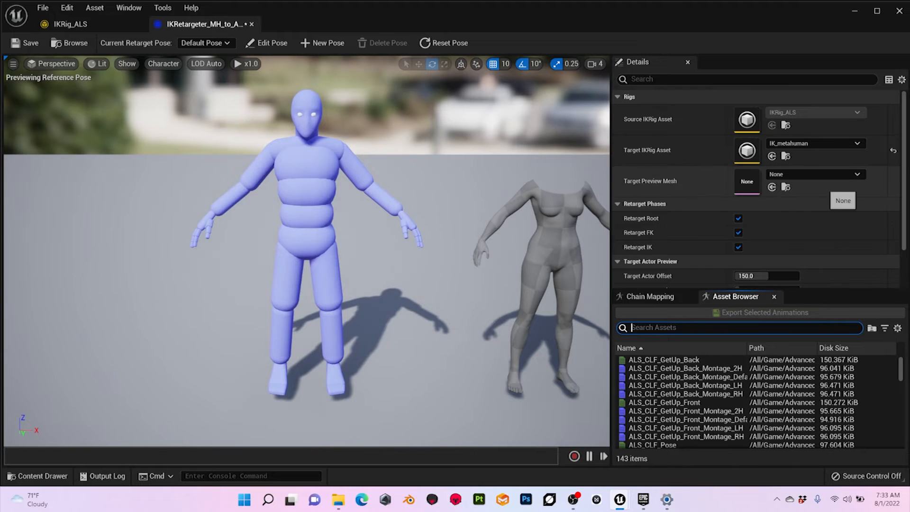
# - Set the retargeter's Target Preview Mesh to the skeletal mesh m_srt_unw_body
pyautogui.click(818, 174)
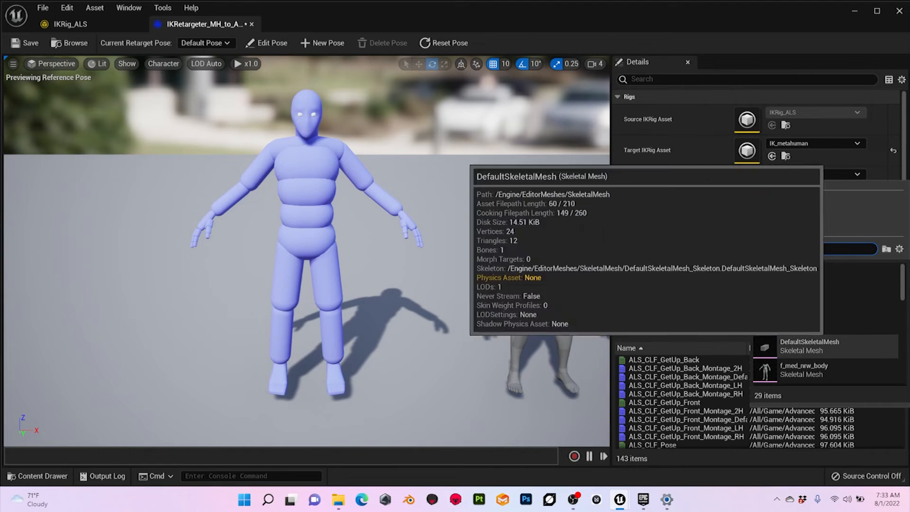
pyautogui.write('m_')
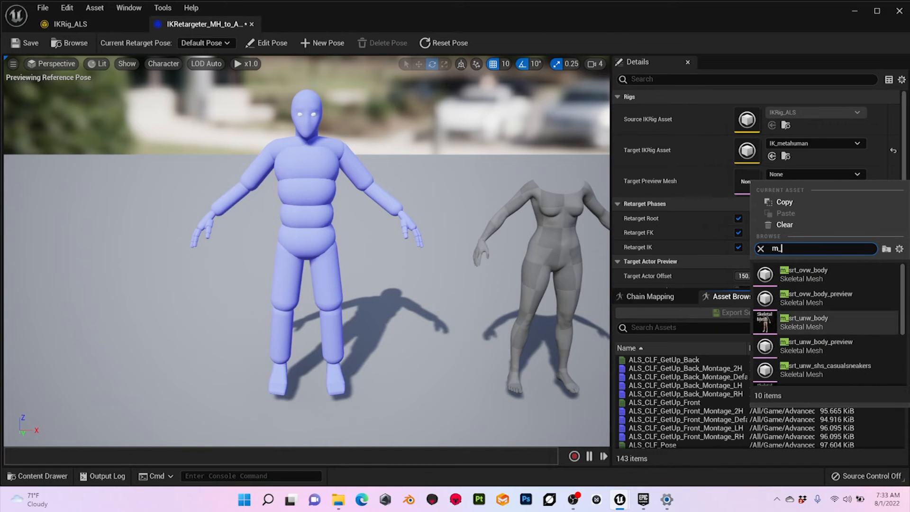
pyautogui.click(807, 324)
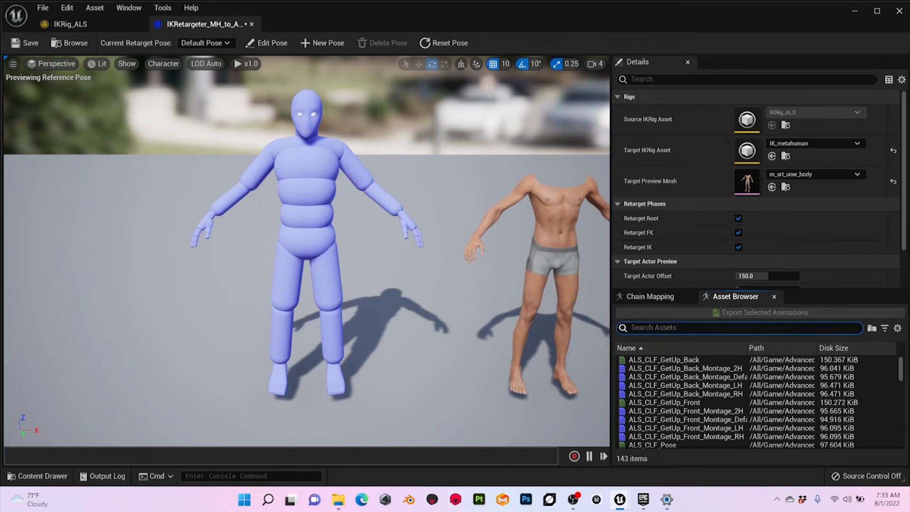
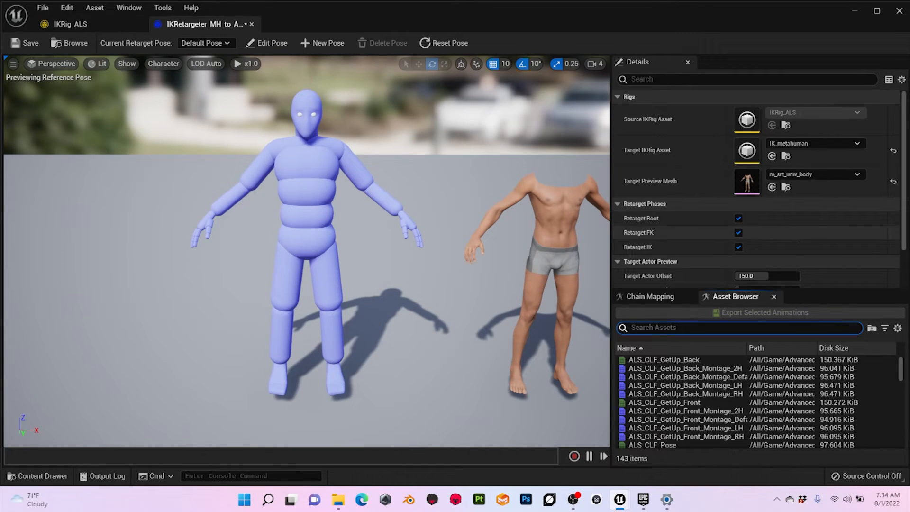
# - Set the Target Actor Offset to 0 so the MetaHuman body overlaps the ALS mannequin
pyautogui.scroll(-2, 759, 232)
pyautogui.click(770, 237)
pyautogui.write('0')
pyautogui.press('Return')
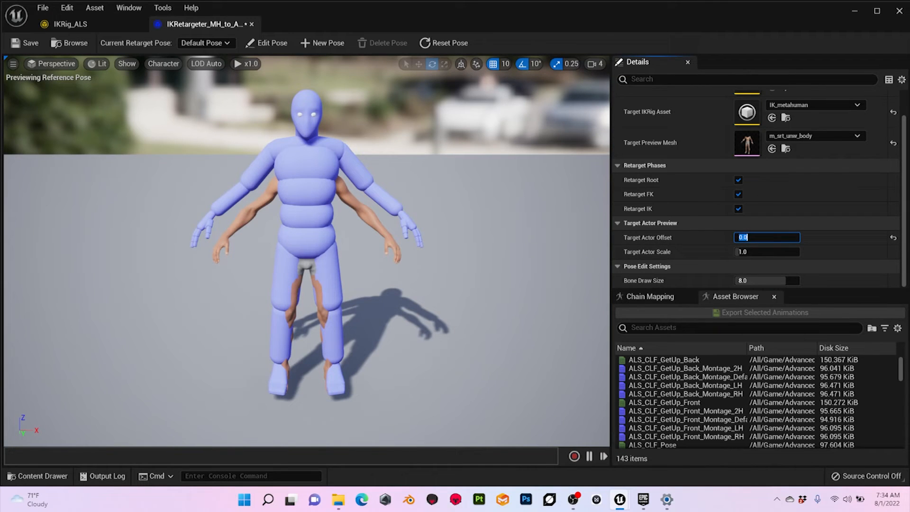
# - Match the MetaHuman body to the mannequin's size by trying a Target Actor Scale of 1.16 and settling on 1.13
pyautogui.click(754, 252)
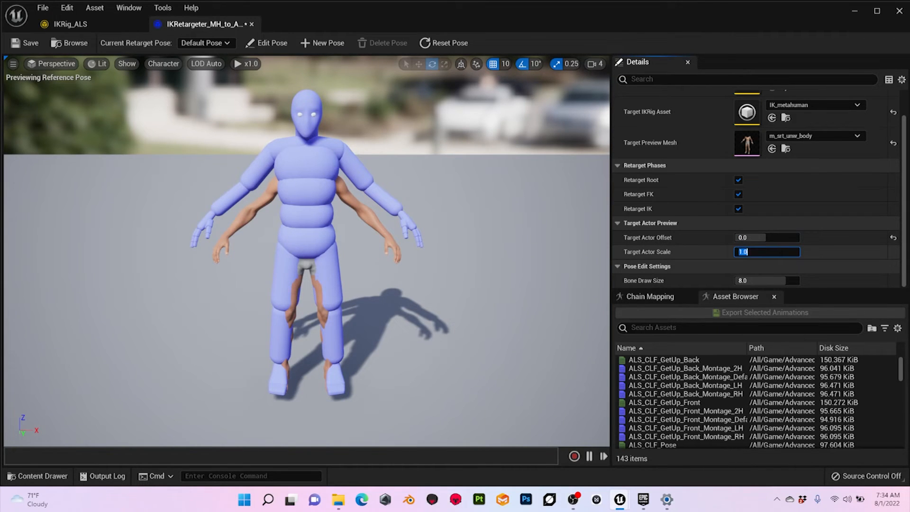
pyautogui.write('1.16')
pyautogui.press('Return')
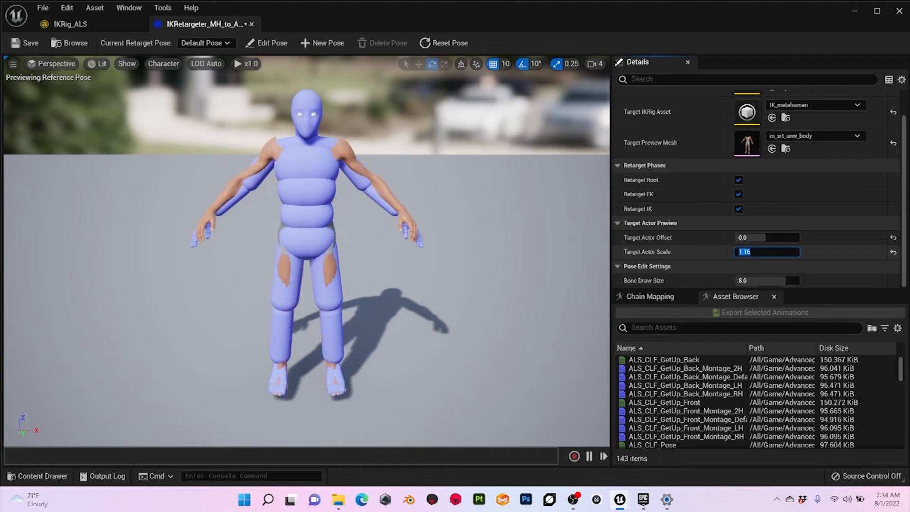
pyautogui.click(764, 253)
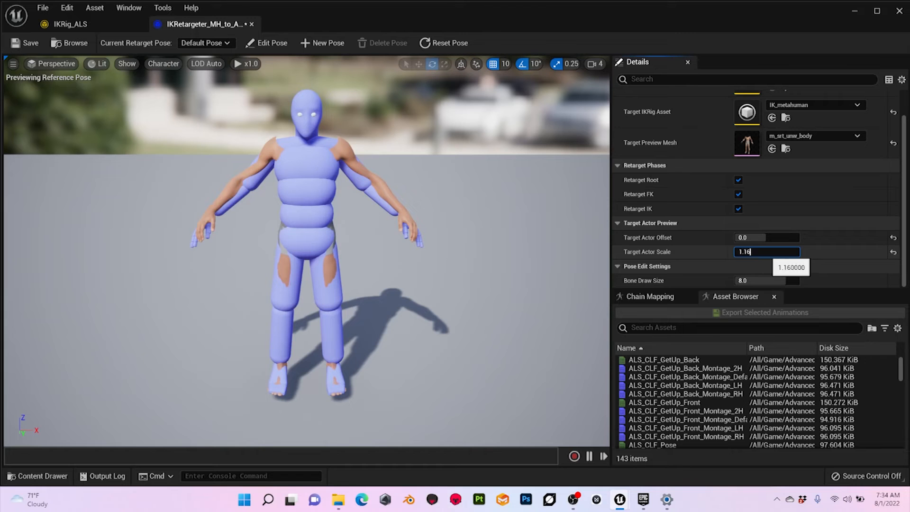
pyautogui.write('3')
pyautogui.press('Return')
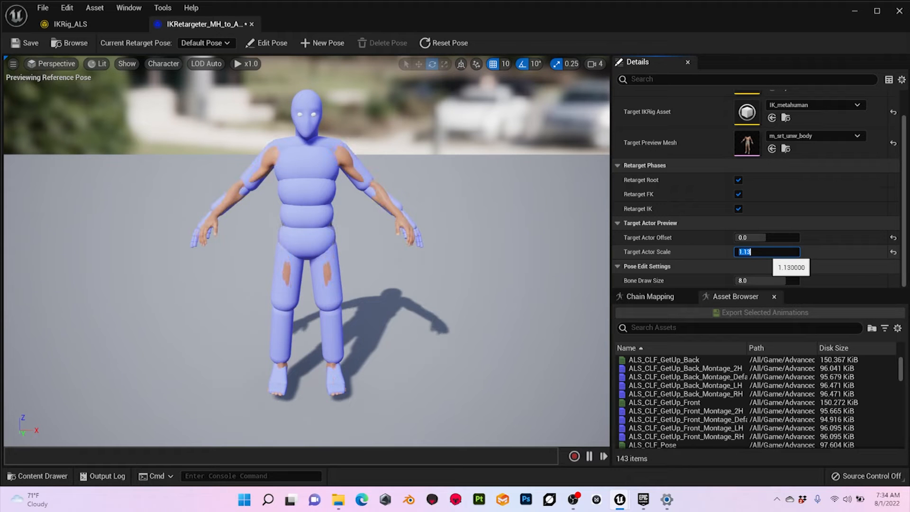
# - Check the overlap of the two bodies from an angle and enable pose editing for the retarget pose
pyautogui.moveTo(446, 242); pyautogui.dragTo(464, 254, button='right')
pyautogui.keyDown('alt'); pyautogui.moveTo(445, 242); pyautogui.dragTo(535, 273); pyautogui.keyUp('alt')
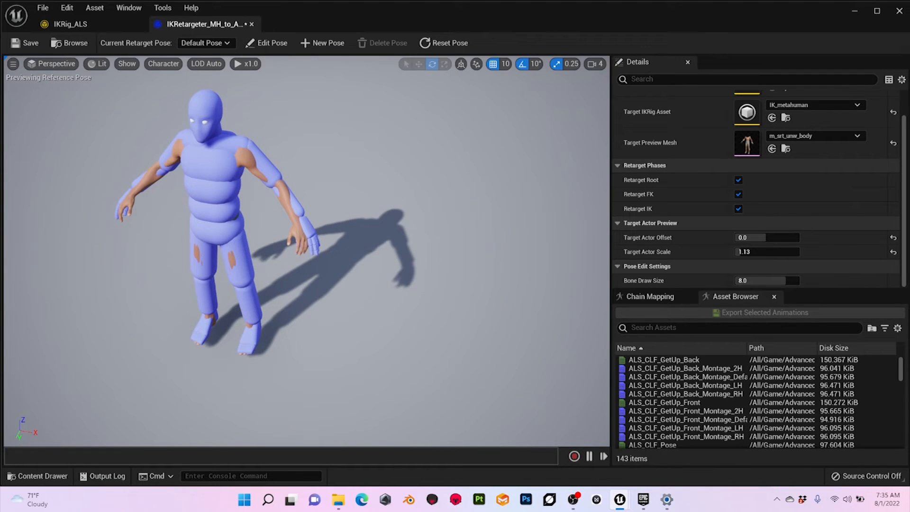
pyautogui.click(268, 42)
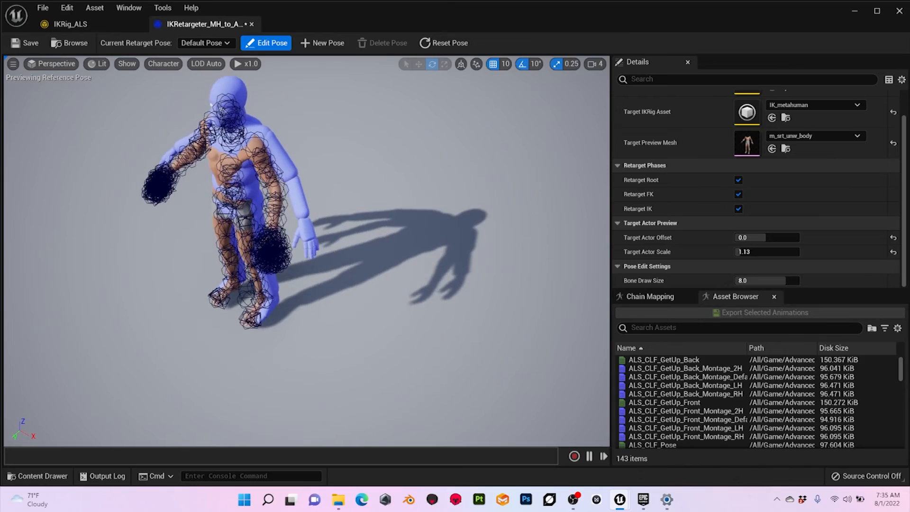
# - Examine how the MetaHuman's arms, hands and torso line up with the ALS mannequin in the retarget pose
pyautogui.scroll(5, 306, 251)
pyautogui.scroll(-3, 306, 251)
pyautogui.keyDown('alt'); pyautogui.moveTo(307, 251); pyautogui.dragTo(350, 265); pyautogui.keyUp('alt')
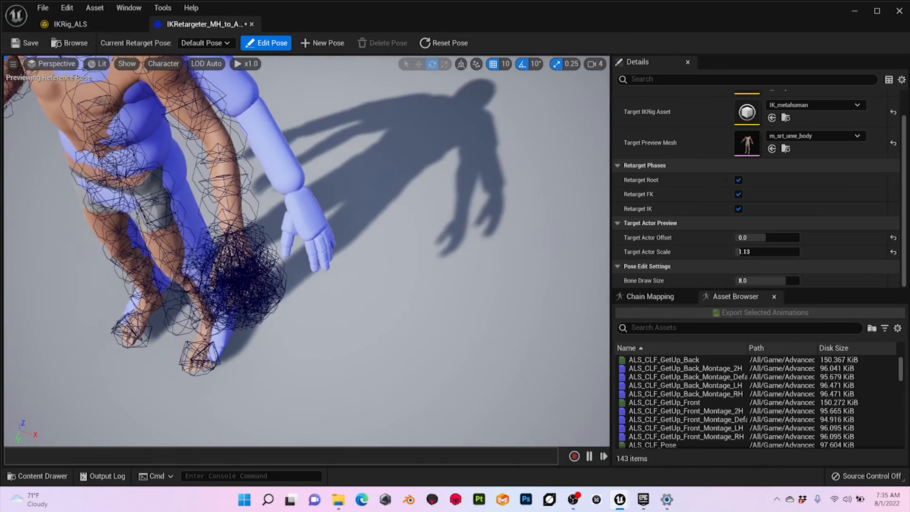
pyautogui.scroll(5, 307, 251)
pyautogui.scroll(-6, 307, 252)
pyautogui.scroll(4, 306, 251)
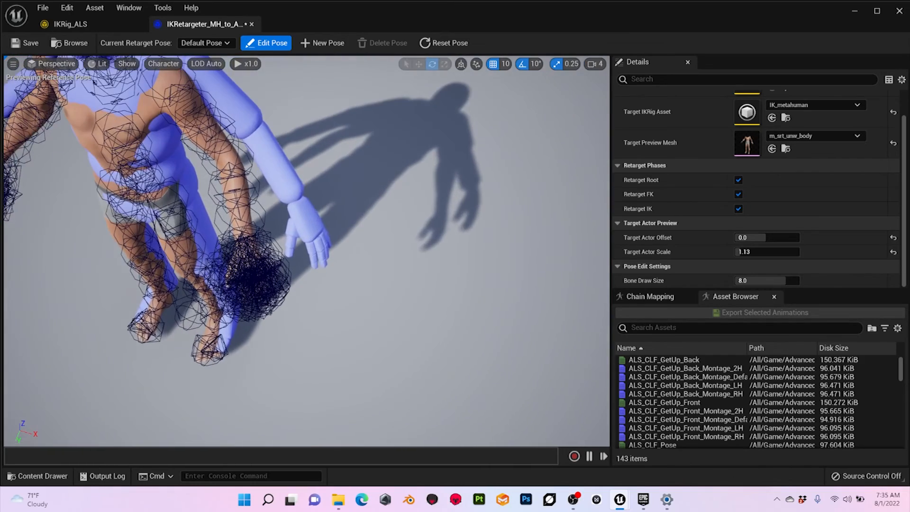
pyautogui.keyDown('alt'); pyautogui.moveTo(306, 251); pyautogui.dragTo(365, 202); pyautogui.keyUp('alt')
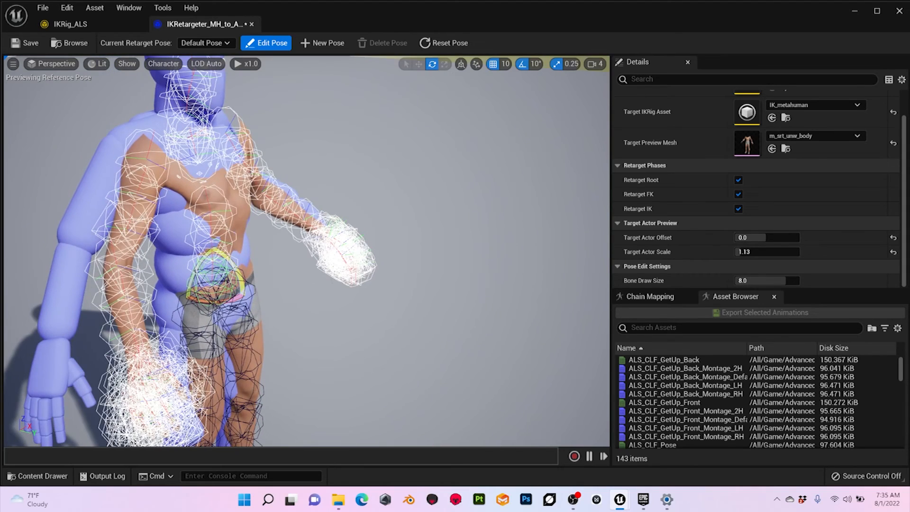
pyautogui.moveTo(365, 201)
pyautogui.keyDown('alt'); pyautogui.mouseDown()
pyautogui.moveTo(379, 203)
pyautogui.moveTo(367, 206)
pyautogui.mouseUp(); pyautogui.keyUp('alt')
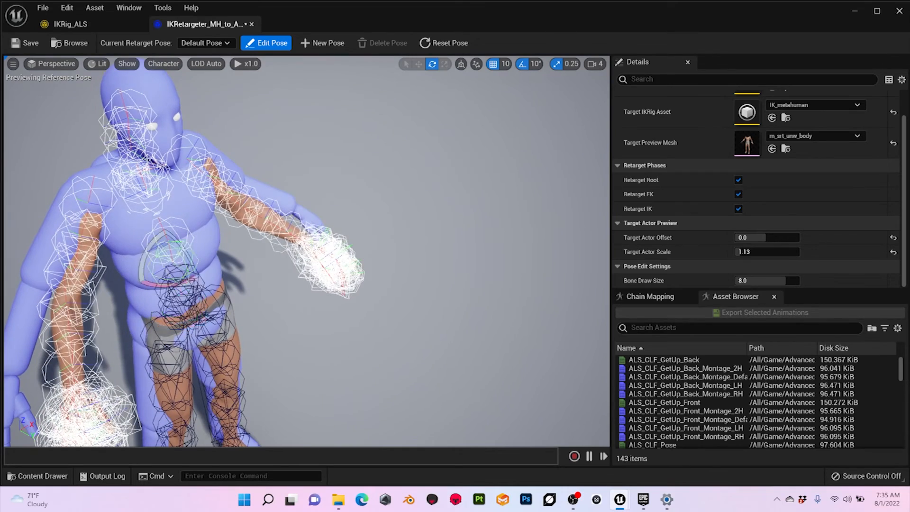
# - Set the viewport's rotation snap angle to 2.812°
pyautogui.click(535, 63)
pyautogui.click(616, 89)
# - Try rotating a foot bone of the MetaHuman in the retarget pose and undo the rotation
pyautogui.keyDown('alt'); pyautogui.moveTo(367, 207); pyautogui.dragTo(270, 207); pyautogui.keyUp('alt')
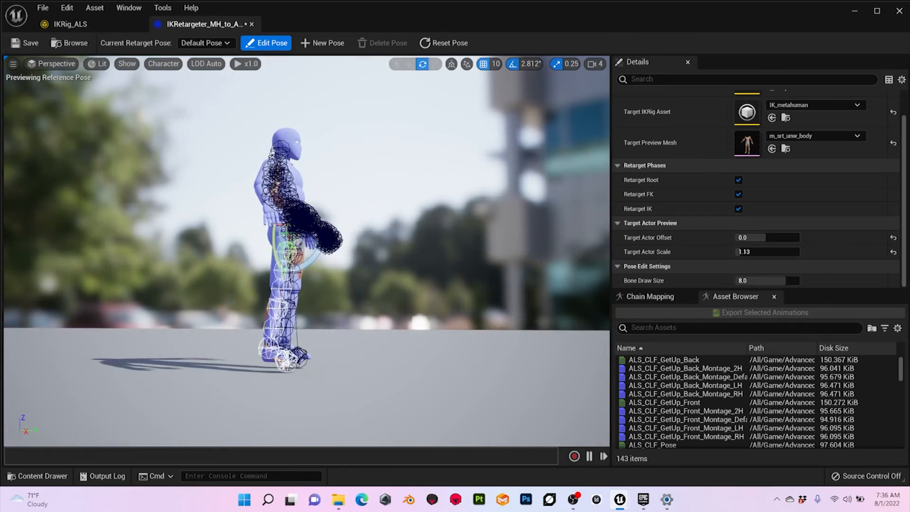
pyautogui.scroll(4, 284, 265)
pyautogui.click(254, 331)
pyautogui.keyDown('alt'); pyautogui.moveTo(332, 236); pyautogui.dragTo(237, 242); pyautogui.keyUp('alt')
pyautogui.click(231, 320)
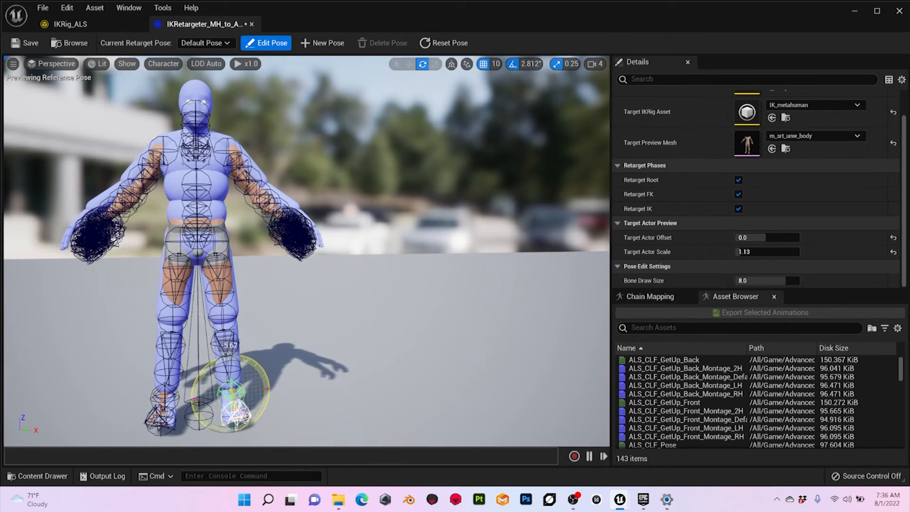
pyautogui.hotkey('ctrl', 'z')
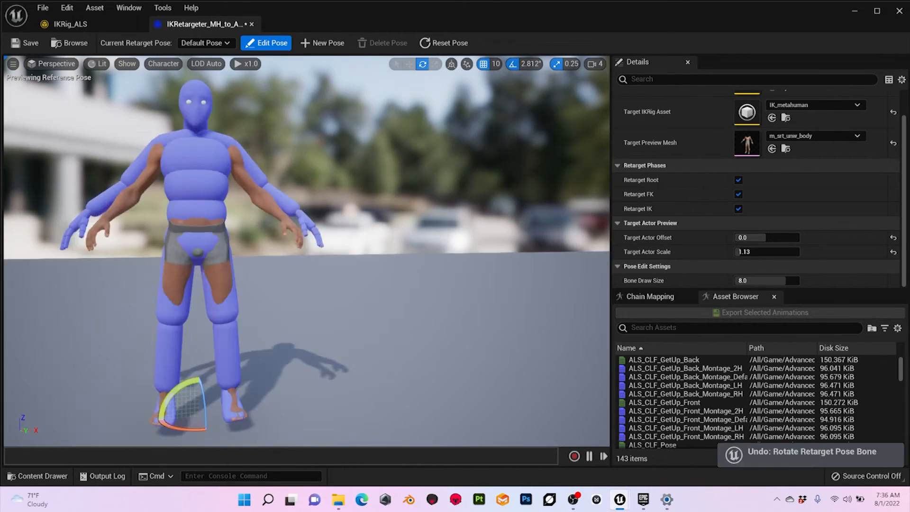
# - Rotate the MetaHuman's right leg bone in the retarget pose to line up with the mannequin's leg
pyautogui.click(169, 343)
pyautogui.moveTo(199, 292); pyautogui.dragTo(205, 302)
pyautogui.keyDown('alt'); pyautogui.moveTo(303, 247); pyautogui.dragTo(332, 227); pyautogui.keyUp('alt')
pyautogui.scroll(4, 265, 308)
# - Rotate the MetaHuman's left upper arm bone about several axes to match the mannequin's left arm
pyautogui.click(247, 113)
pyautogui.moveTo(337, 162)
pyautogui.mouseDown()
pyautogui.moveTo(344, 179)
pyautogui.moveTo(332, 164)
pyautogui.mouseUp()
pyautogui.keyDown('alt'); pyautogui.moveTo(303, 247); pyautogui.dragTo(256, 190); pyautogui.keyUp('alt')
pyautogui.moveTo(295, 146); pyautogui.dragTo(303, 145)
pyautogui.keyDown('alt'); pyautogui.moveTo(303, 228); pyautogui.dragTo(351, 275); pyautogui.keyUp('alt')
pyautogui.moveTo(365, 177); pyautogui.dragTo(361, 180)
pyautogui.keyDown('alt'); pyautogui.moveTo(303, 247); pyautogui.dragTo(317, 241); pyautogui.keyUp('alt')
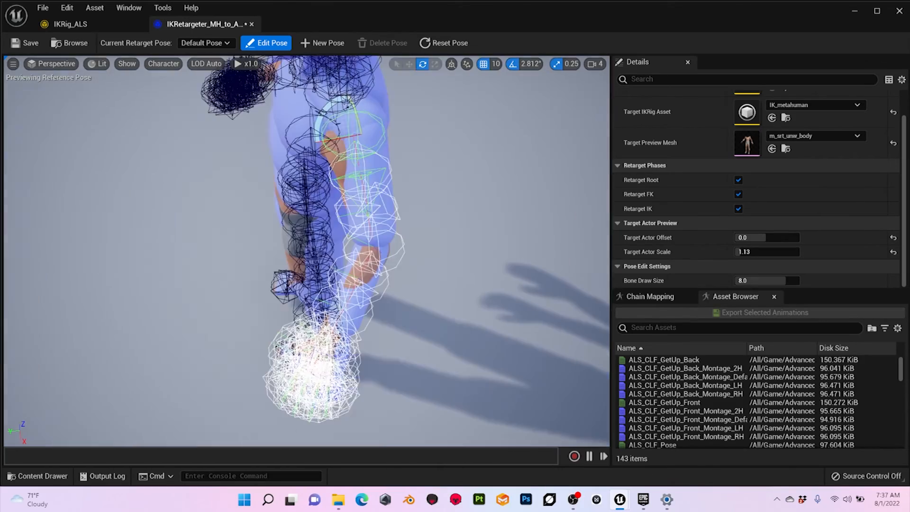
# - Try rotating a lower bone of the MetaHuman's left arm, undo the rotation and check the arm's alignment
pyautogui.scroll(5, 304, 251)
pyautogui.moveTo(303, 246); pyautogui.dragTo(199, 142, button='middle')
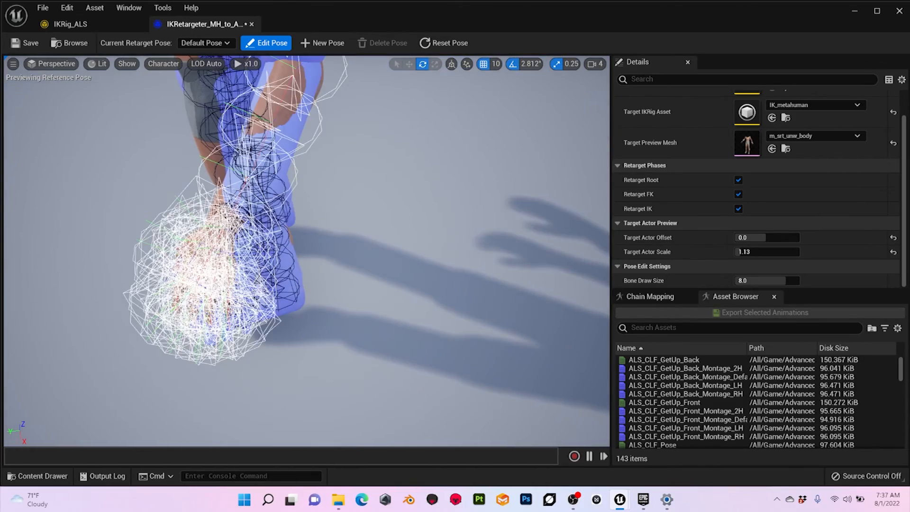
pyautogui.click(247, 181)
pyautogui.keyDown('alt'); pyautogui.moveTo(247, 190); pyautogui.dragTo(308, 189); pyautogui.keyUp('alt')
pyautogui.moveTo(216, 222); pyautogui.dragTo(215, 224)
pyautogui.hotkey('ctrl', 'z')
pyautogui.click(248, 209)
pyautogui.click(244, 156)
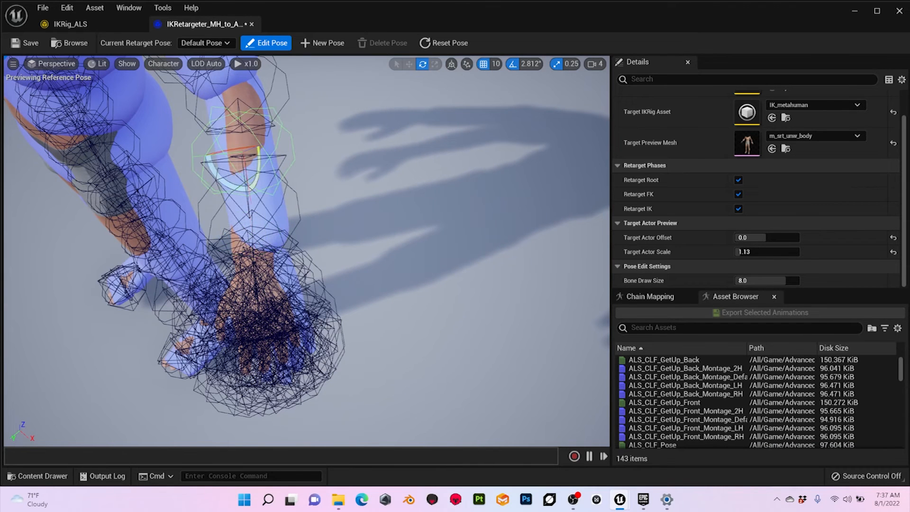
pyautogui.keyDown('alt'); pyautogui.moveTo(332, 189); pyautogui.dragTo(246, 157); pyautogui.keyUp('alt')
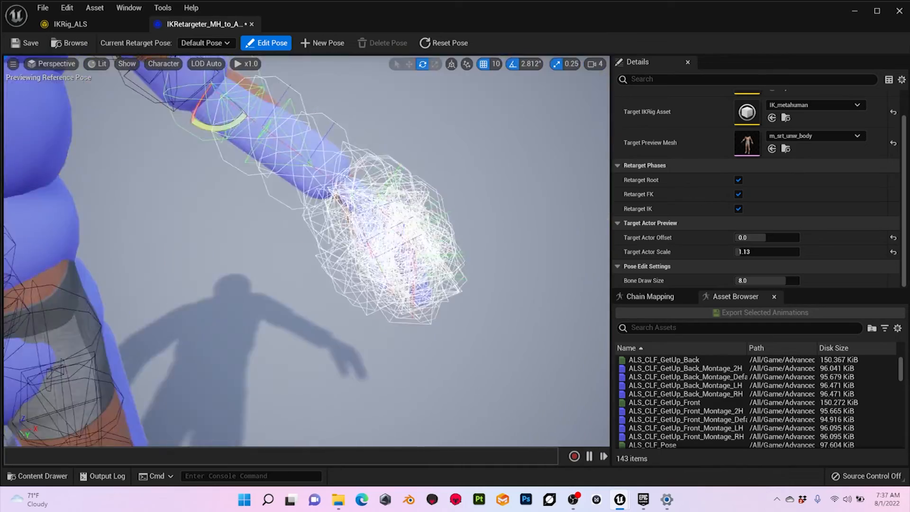
# - Try rotating the MetaHuman's right upper arm bone in the retarget pose and undo the rotation
pyautogui.scroll(-8, 303, 251)
pyautogui.scroll(6, 304, 252)
pyautogui.click(123, 201)
pyautogui.moveTo(127, 152); pyautogui.dragTo(132, 154)
pyautogui.hotkey('ctrl', 'z')
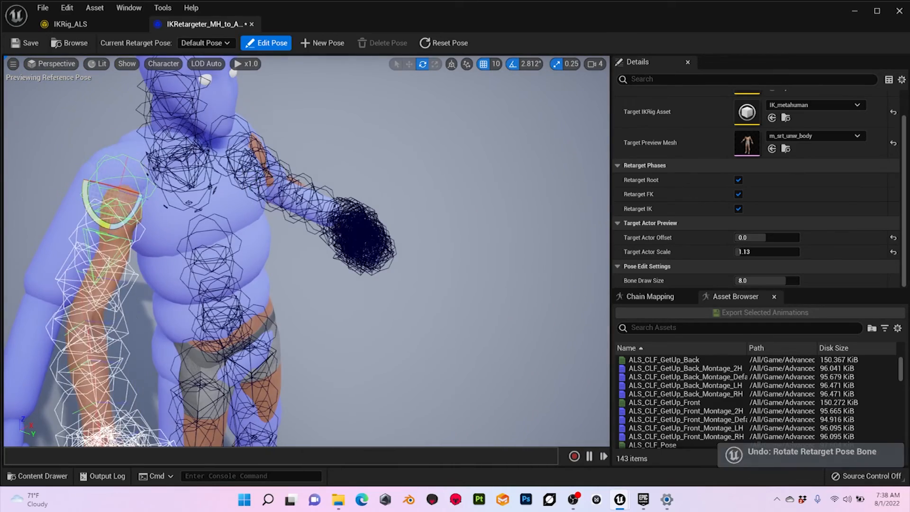
# - Rotate the MetaHuman's right arm bones to line up with the mannequin's right arm and finish pose editing
pyautogui.keyDown('alt'); pyautogui.moveTo(199, 190); pyautogui.dragTo(265, 185); pyautogui.keyUp('alt')
pyautogui.moveTo(208, 221); pyautogui.dragTo(218, 218)
pyautogui.keyDown('alt'); pyautogui.moveTo(294, 227); pyautogui.dragTo(204, 204); pyautogui.keyUp('alt')
pyautogui.click(66, 185)
pyautogui.keyDown('alt'); pyautogui.moveTo(143, 199); pyautogui.dragTo(208, 218); pyautogui.keyUp('alt')
pyautogui.scroll(-8, 304, 251)
pyautogui.scroll(8, 303, 251)
pyautogui.moveTo(124, 222); pyautogui.dragTo(117, 227)
pyautogui.keyDown('alt'); pyautogui.moveTo(199, 228); pyautogui.dragTo(248, 194); pyautogui.keyUp('alt')
pyautogui.click(266, 43)
pyautogui.scroll(-4, 304, 252)
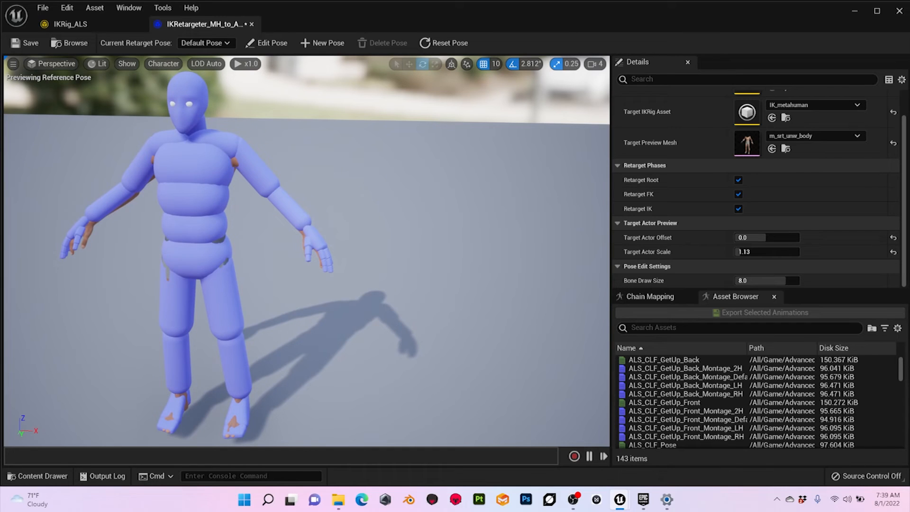
# - Set the LeftArm target chain's static offset to Y 1.244234 and Z 2.598337 so the hands line up
pyautogui.click(649, 297)
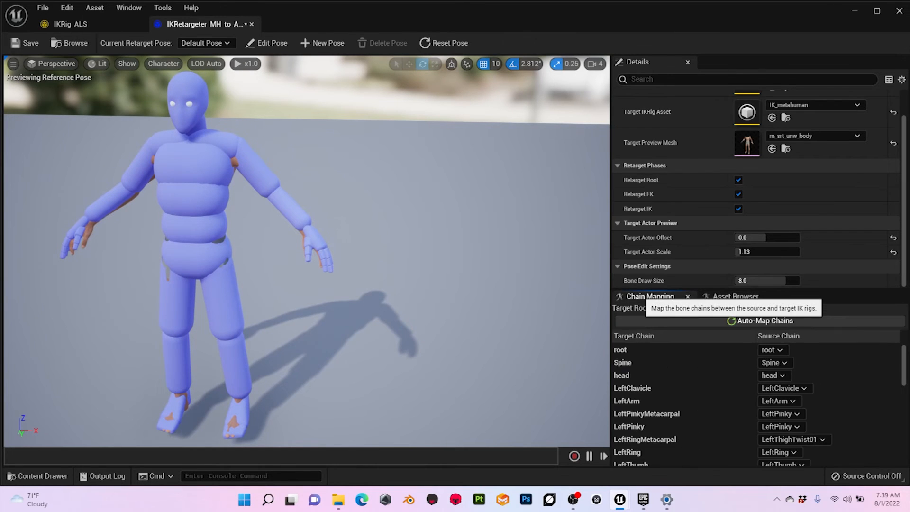
pyautogui.scroll(-3, 331, 246)
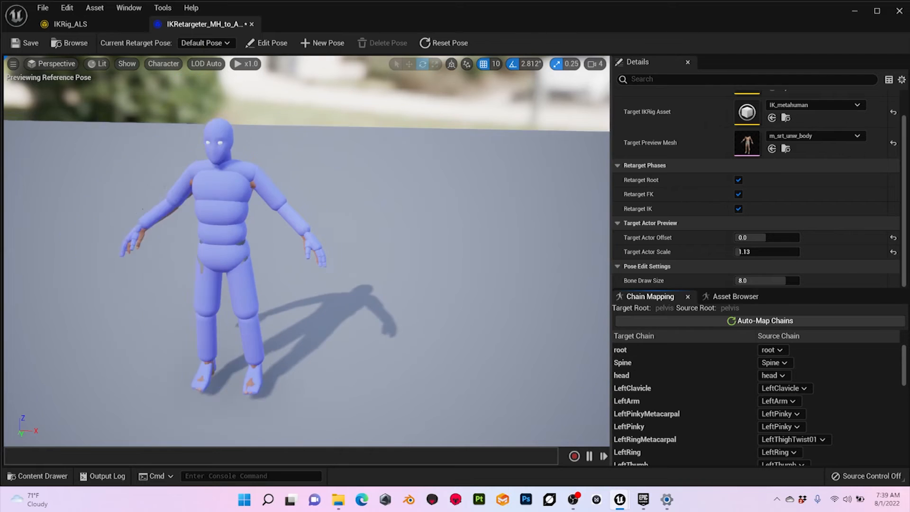
pyautogui.scroll(2, 332, 246)
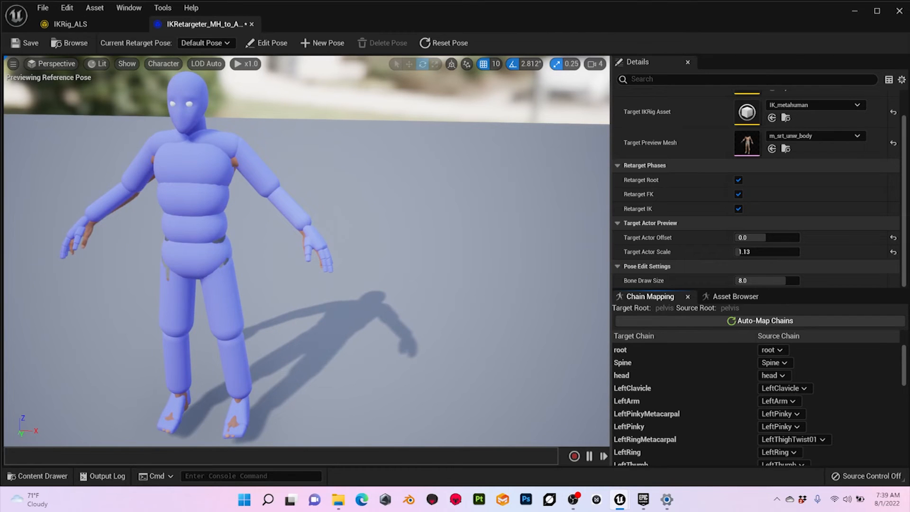
pyautogui.keyDown('alt'); pyautogui.moveTo(332, 265); pyautogui.dragTo(412, 234); pyautogui.keyUp('alt')
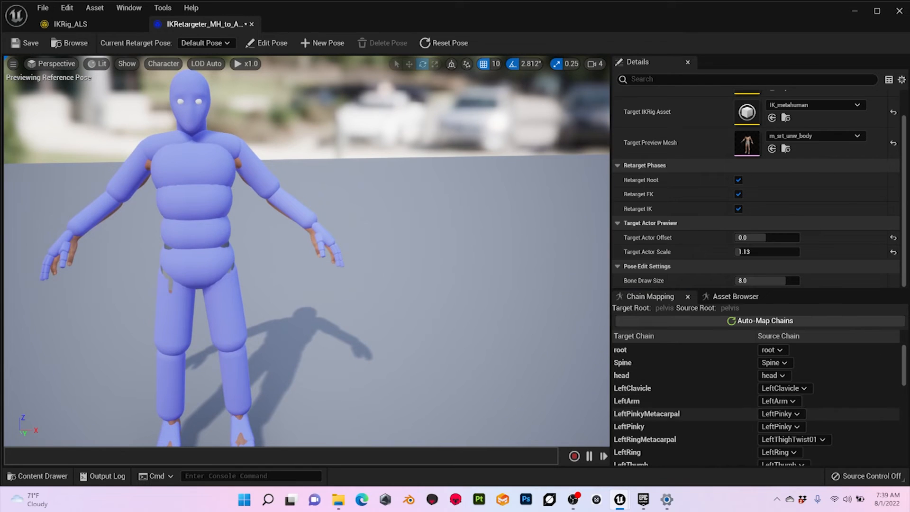
pyautogui.click(663, 401)
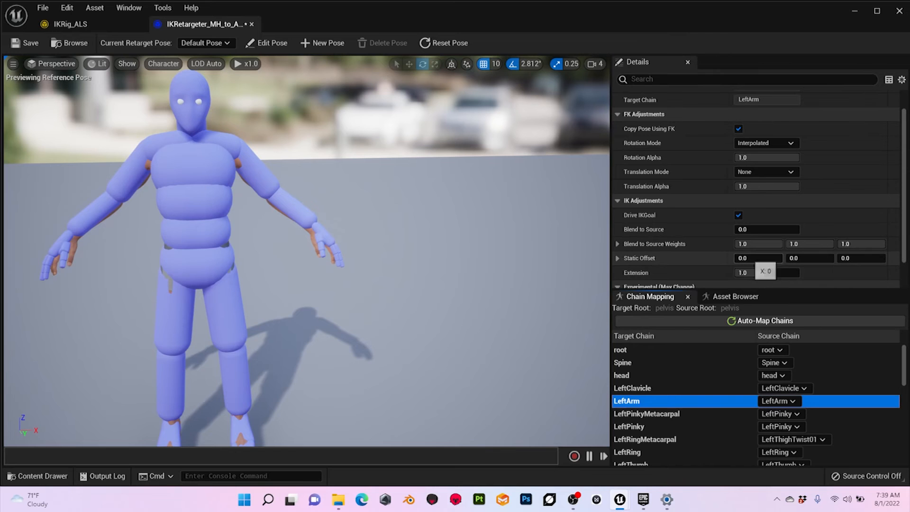
pyautogui.scroll(5, 331, 247)
pyautogui.keyDown('alt'); pyautogui.moveTo(332, 247); pyautogui.dragTo(350, 304); pyautogui.keyUp('alt')
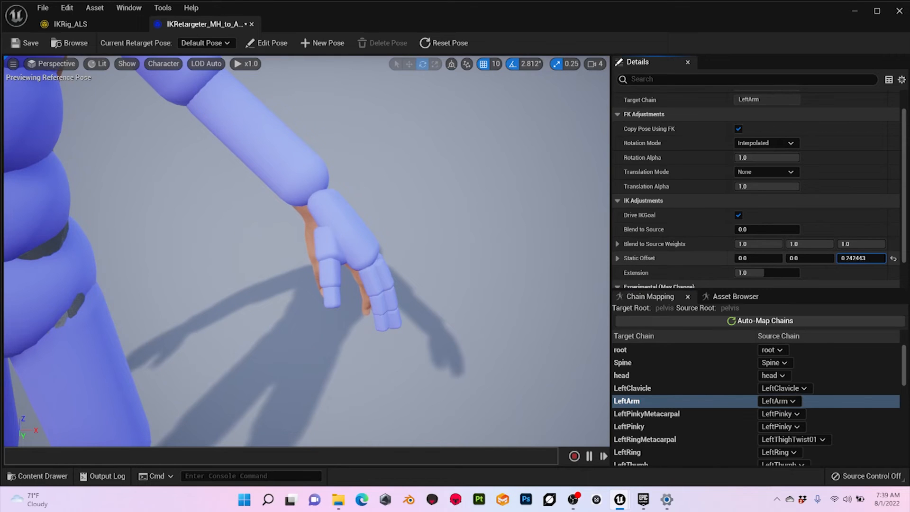
pyautogui.moveTo(861, 259); pyautogui.dragTo(871, 258)
pyautogui.keyDown('alt'); pyautogui.moveTo(360, 246); pyautogui.dragTo(237, 253); pyautogui.keyUp('alt')
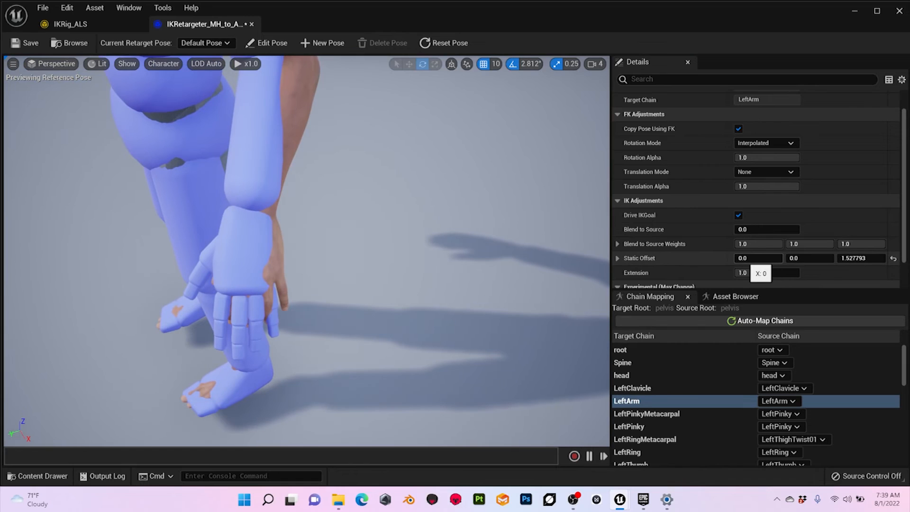
pyautogui.moveTo(810, 258)
pyautogui.mouseDown()
pyautogui.moveTo(820, 258)
pyautogui.moveTo(811, 258)
pyautogui.mouseUp()
pyautogui.keyDown('alt'); pyautogui.moveTo(303, 251); pyautogui.dragTo(469, 210); pyautogui.keyUp('alt')
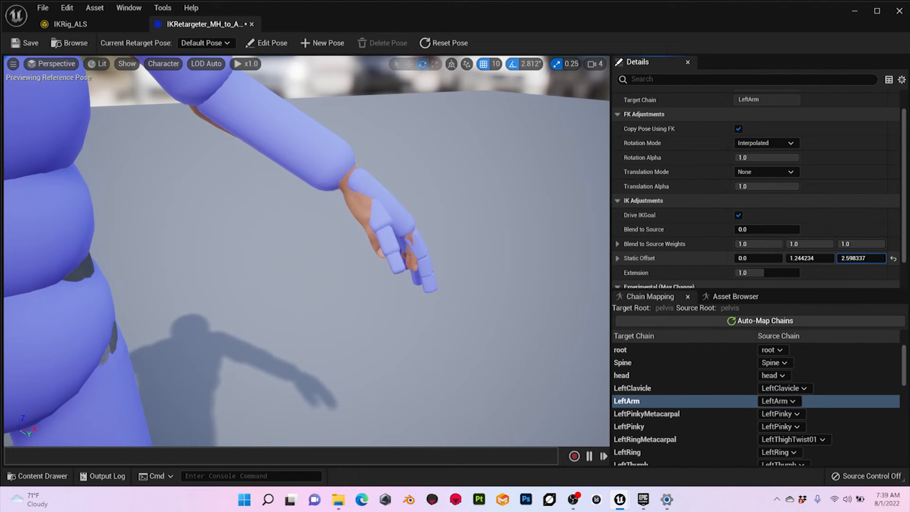
# - Copy the LeftArm chain's static offset and paste it onto the RightArm target chain
pyautogui.scroll(-8, 303, 251)
pyautogui.keyDown('alt'); pyautogui.moveTo(304, 251); pyautogui.dragTo(384, 251); pyautogui.keyUp('alt')
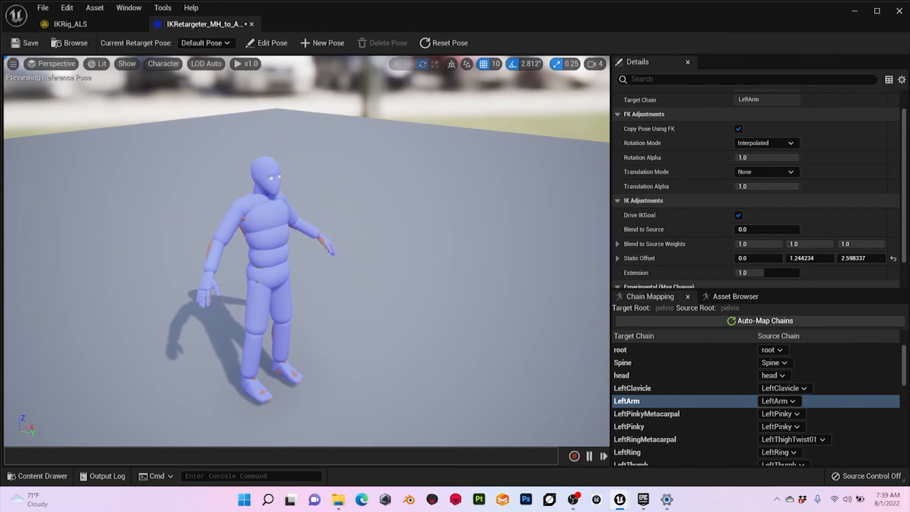
pyautogui.scroll(4, 303, 251)
pyautogui.keyDown('alt'); pyautogui.moveTo(303, 251); pyautogui.dragTo(213, 254); pyautogui.keyUp('alt')
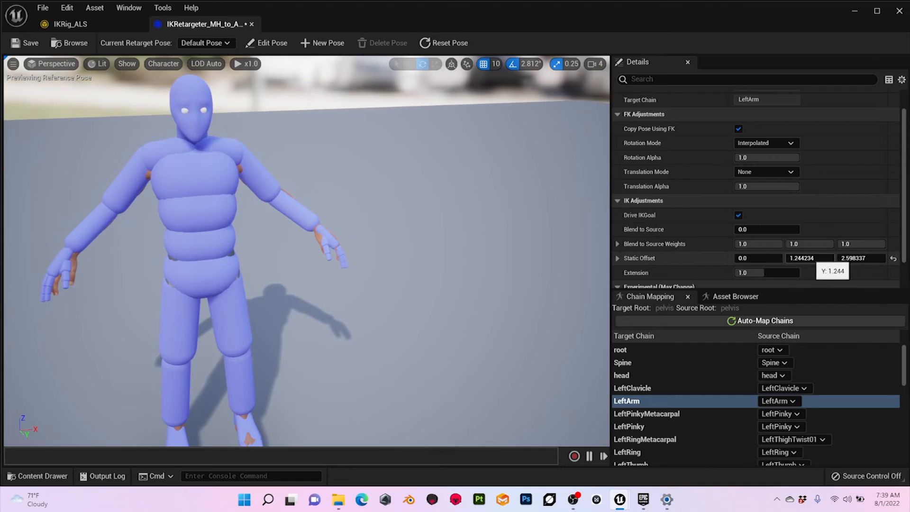
pyautogui.rightClick(806, 262)
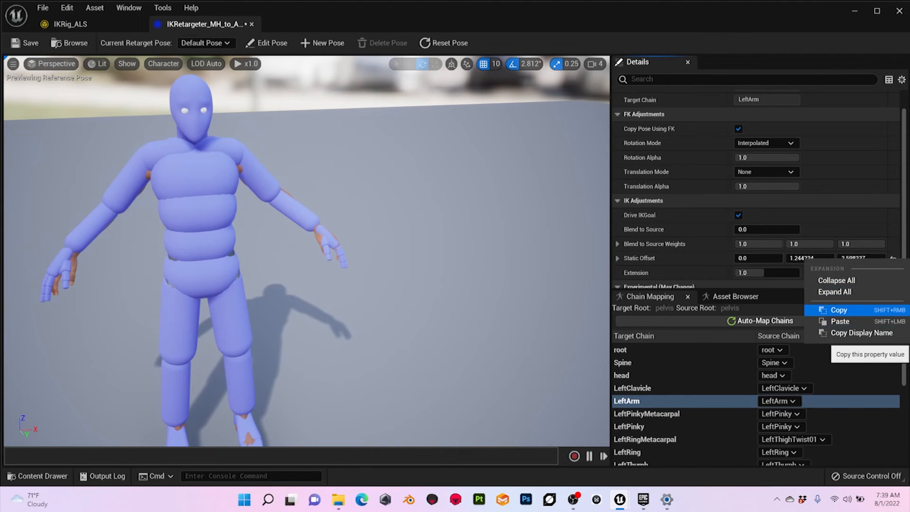
pyautogui.click(837, 310)
pyautogui.scroll(-5, 756, 405)
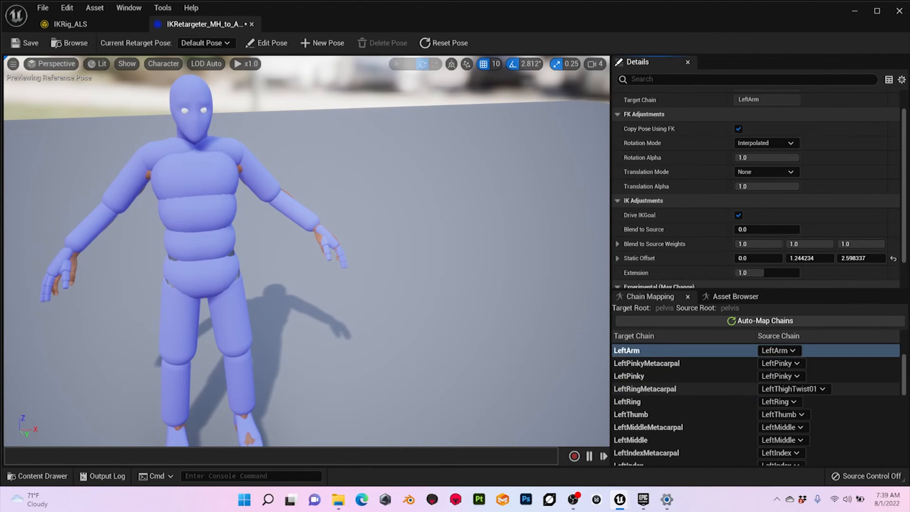
pyautogui.scroll(-2, 756, 386)
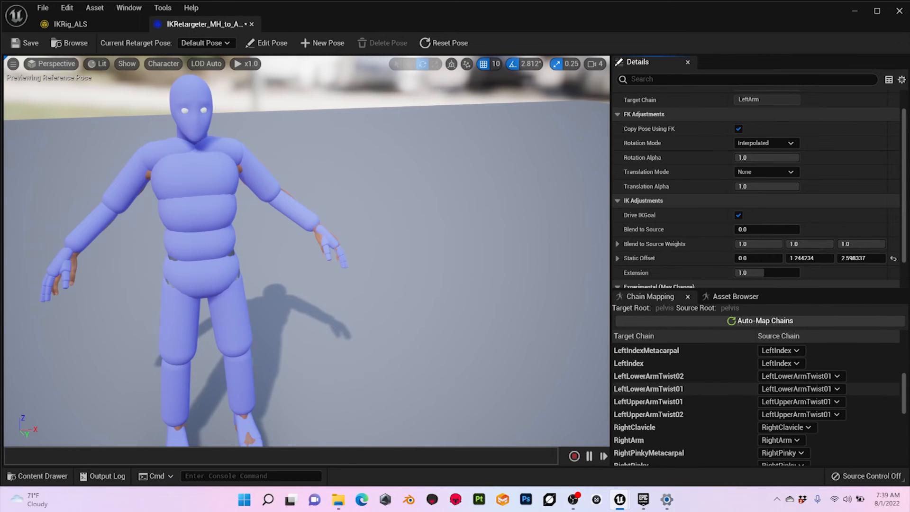
pyautogui.scroll(-1, 725, 410)
pyautogui.click(710, 423)
pyautogui.rightClick(789, 260)
pyautogui.click(808, 324)
# - Try negative Y and Z values for the RightArm chain's static offset and restore the positive values
pyautogui.press('Home')
pyautogui.write('-')
pyautogui.click(858, 259)
pyautogui.press('Home')
pyautogui.write('-')
pyautogui.keyDown('alt'); pyautogui.moveTo(237, 256); pyautogui.dragTo(265, 256); pyautogui.keyUp('alt')
pyautogui.click(807, 258)
pyautogui.press('Home')
pyautogui.press('Delete')
pyautogui.press('Return')
pyautogui.click(865, 259)
pyautogui.press('Home')
pyautogui.press('Delete')
pyautogui.press('Return')
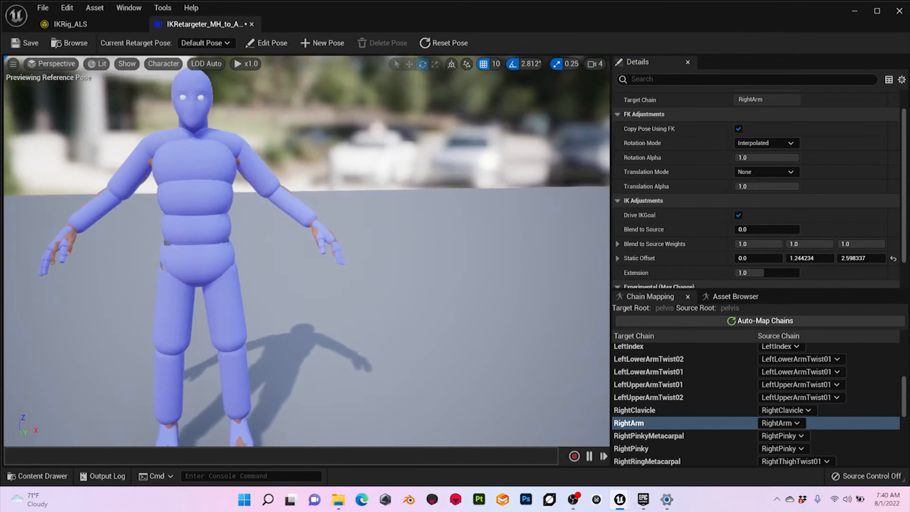
# - Save the retargeter and play-test the demo level, moving the MetaHuman character forward to check how its body follows the mannequin
pyautogui.scroll(-4, 307, 251)
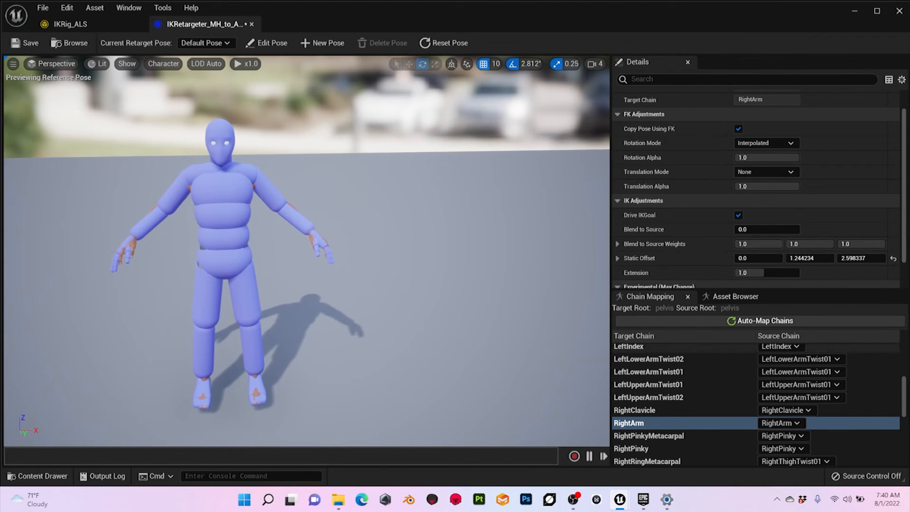
pyautogui.click(23, 43)
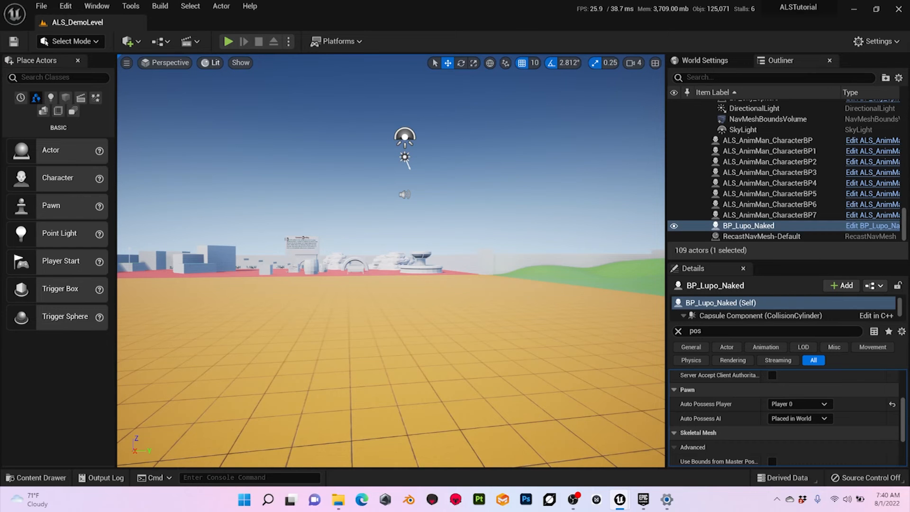
pyautogui.click(228, 41)
pyautogui.press('w')
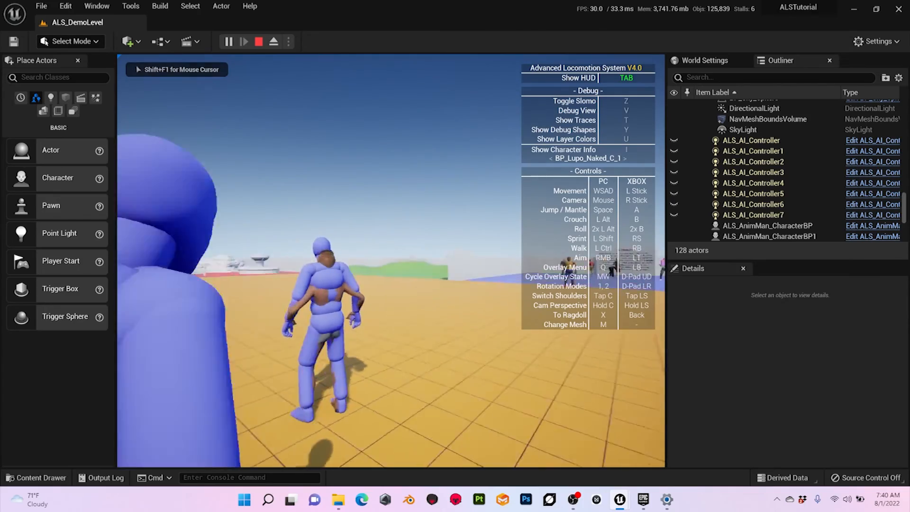
pyautogui.press('w')
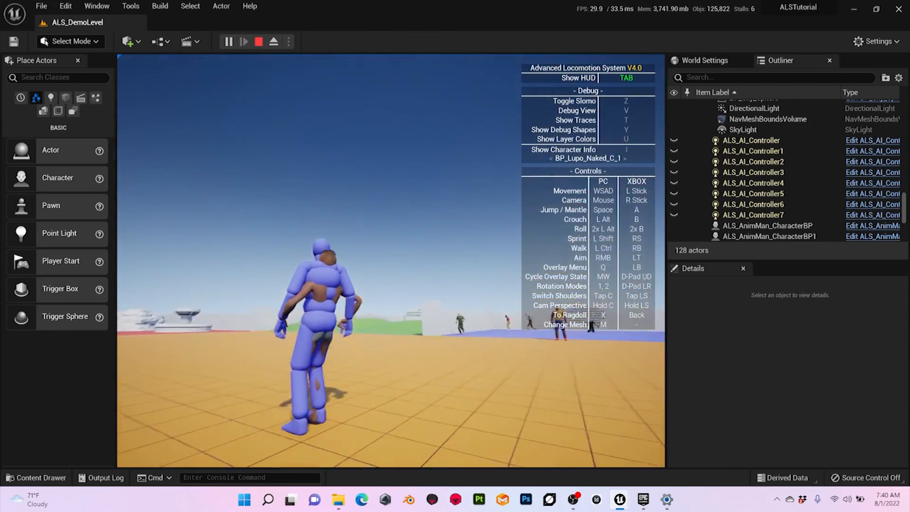
pyautogui.press('Escape')
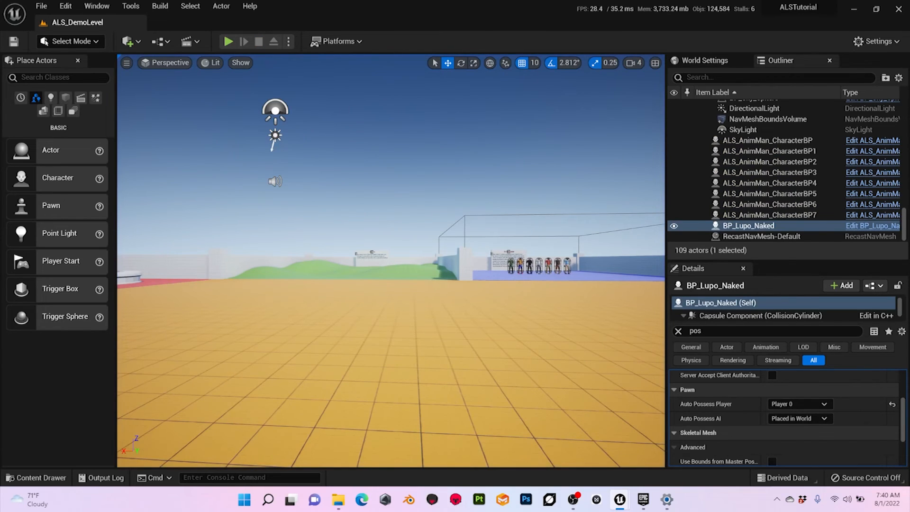
# - Reopen IKRetargeter_MH_to_ALS and review the source chains assigned to the left arm and finger target chains
pyautogui.click(35, 477)
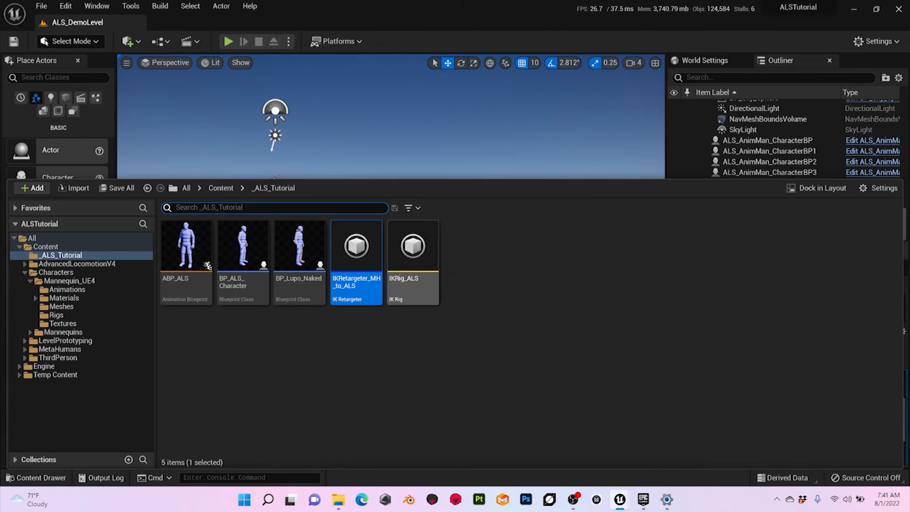
pyautogui.doubleClick(356, 251)
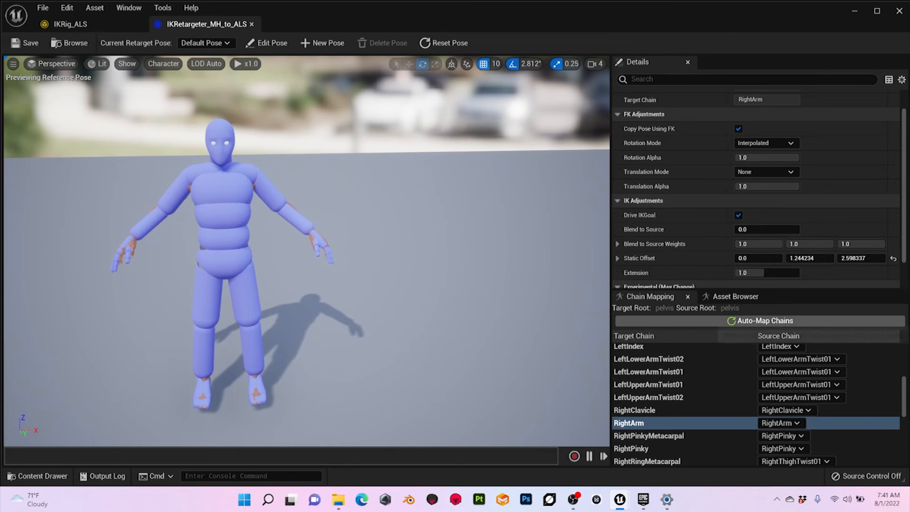
pyautogui.scroll(3, 756, 404)
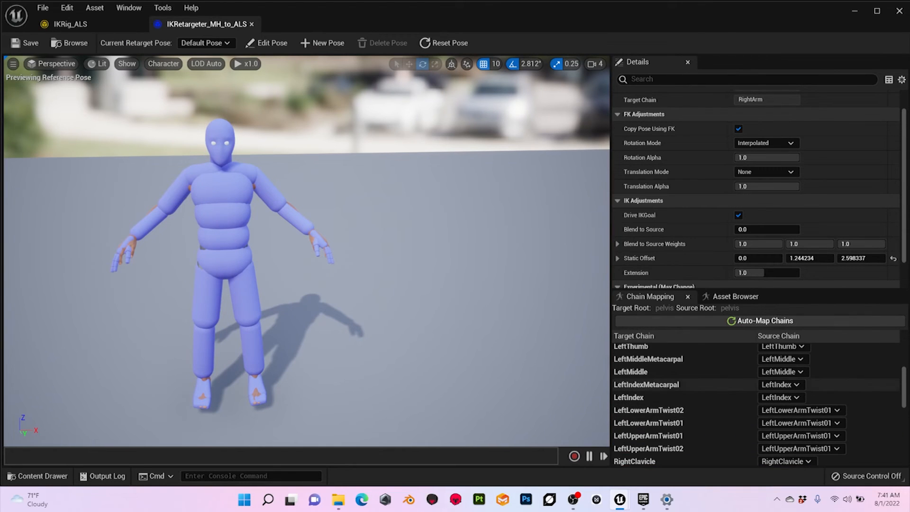
pyautogui.scroll(5, 756, 404)
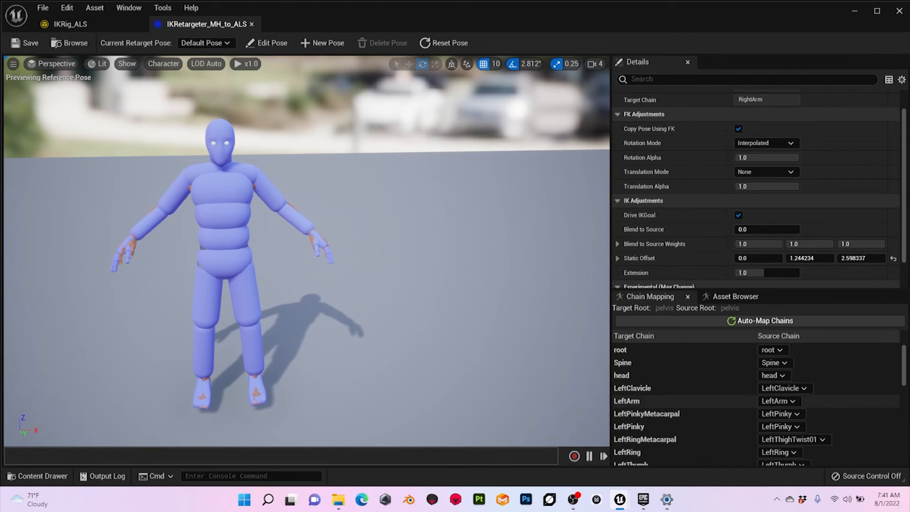
pyautogui.scroll(-1, 687, 393)
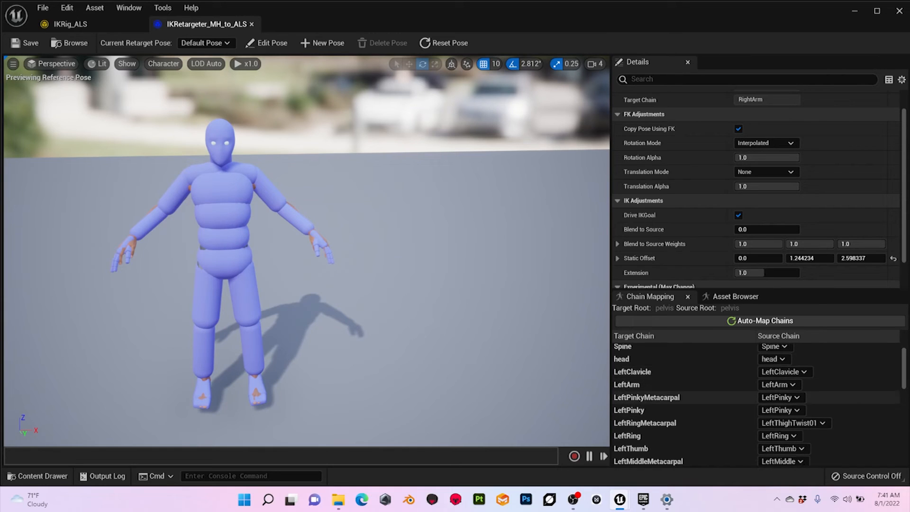
pyautogui.scroll(-4, 759, 403)
pyautogui.scroll(4, 758, 403)
pyautogui.scroll(1, 759, 403)
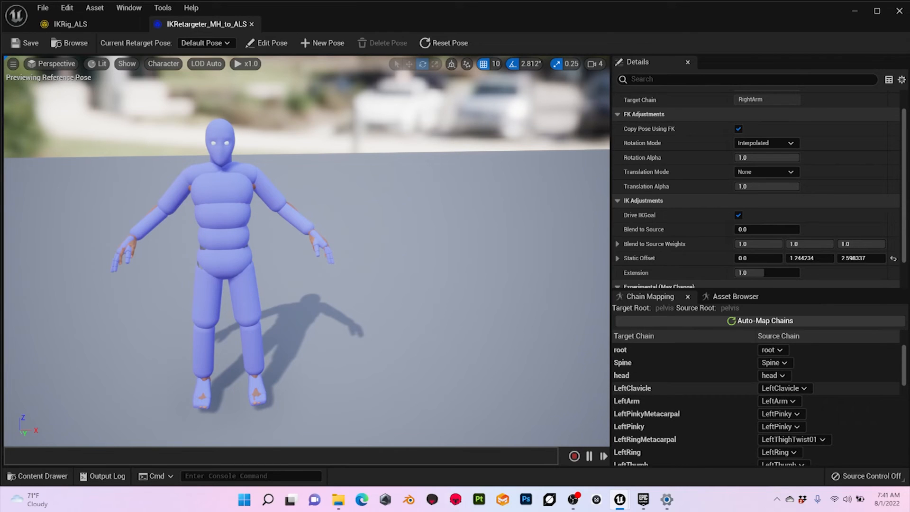
pyautogui.scroll(-2, 711, 384)
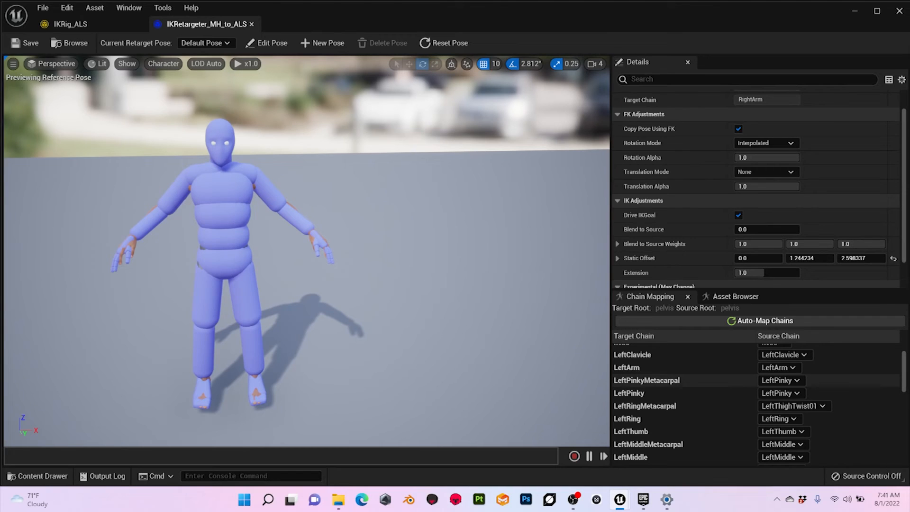
# - Set the source chains of the LeftPinkyMetacarpal, LeftRingMetacarpal, LeftMiddleMetacarpal and LeftIndexMetacarpal target chains to None
pyautogui.click(779, 380)
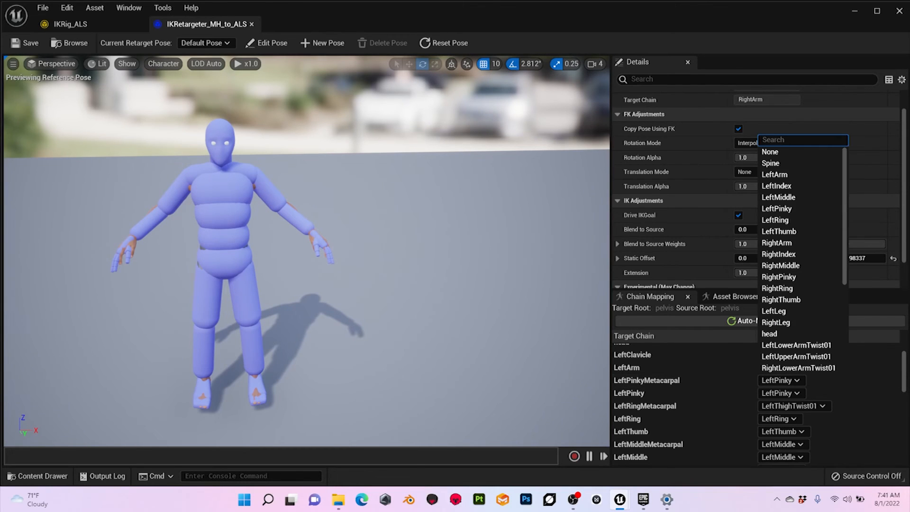
pyautogui.click(777, 152)
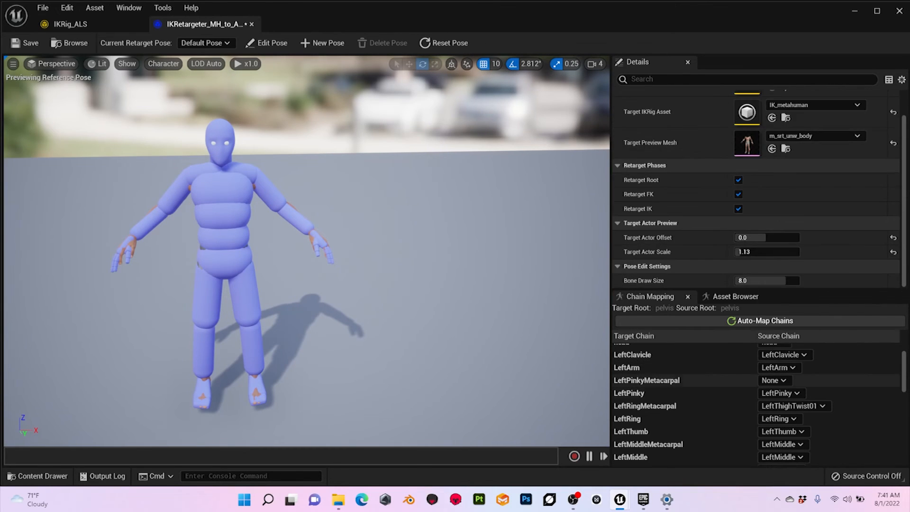
pyautogui.click(792, 405)
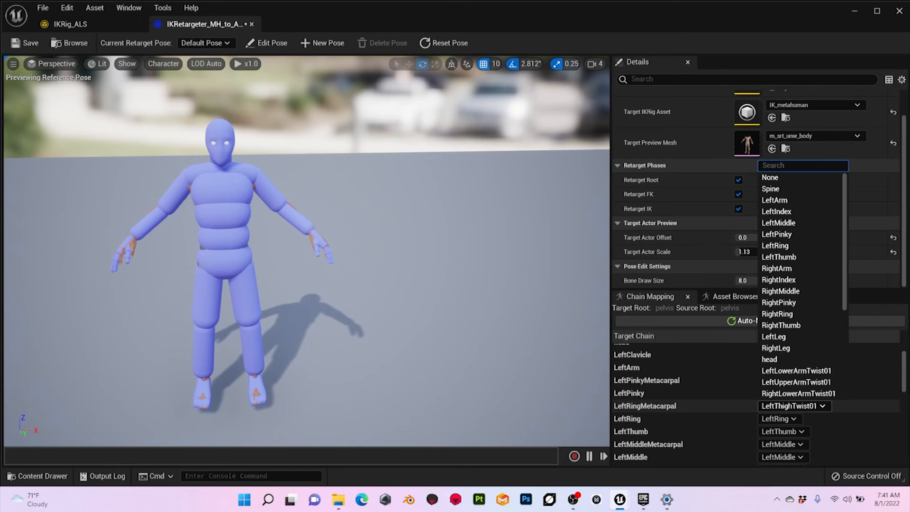
pyautogui.click(770, 177)
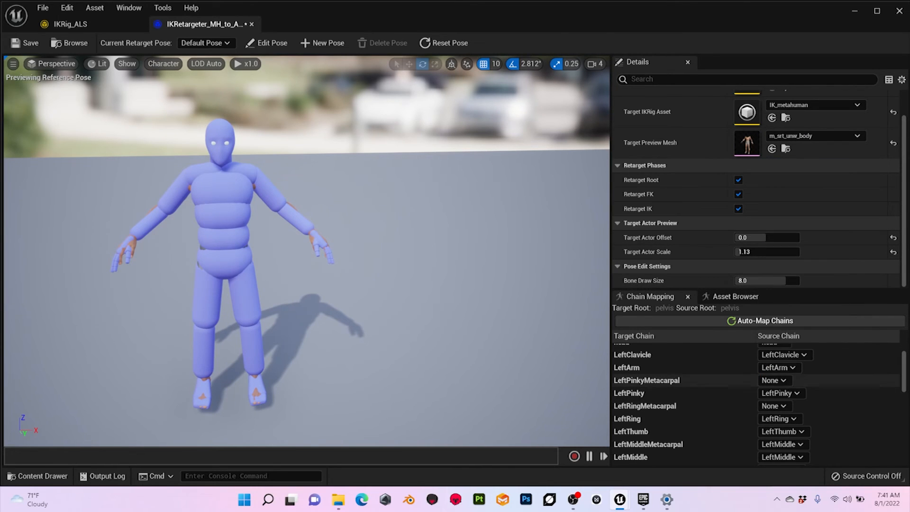
pyautogui.scroll(-1, 782, 389)
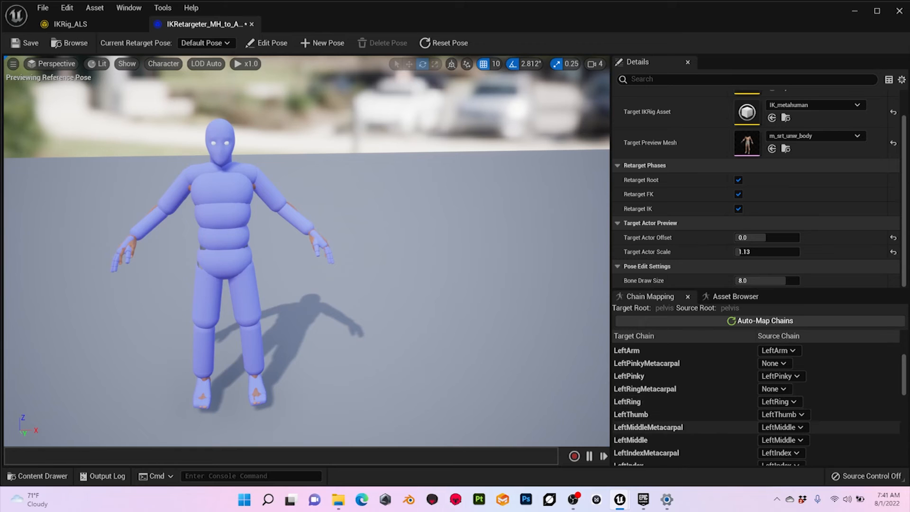
pyautogui.scroll(-1, 782, 407)
pyautogui.click(783, 410)
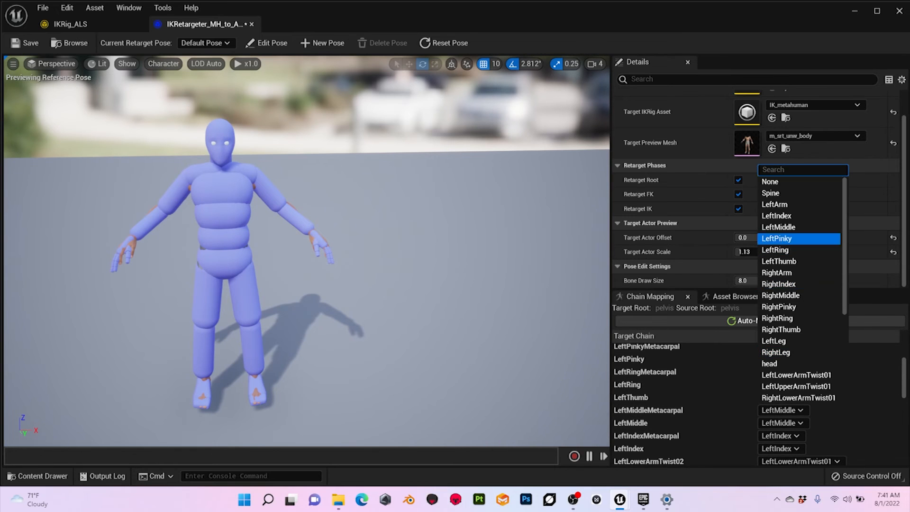
pyautogui.click(770, 181)
pyautogui.scroll(-1, 758, 404)
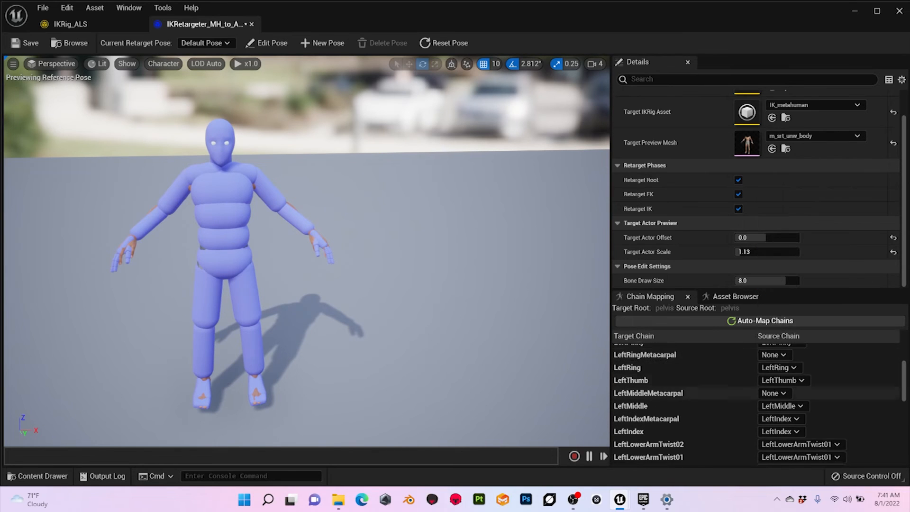
pyautogui.click(782, 418)
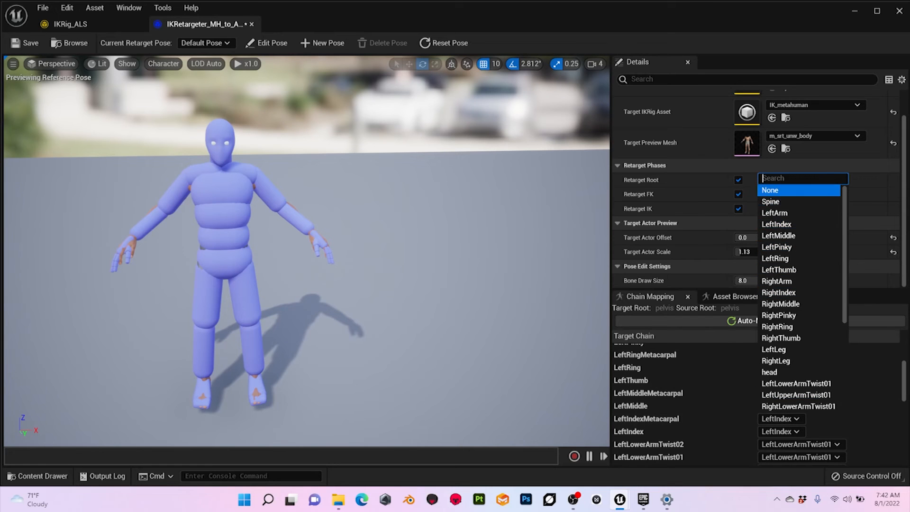
pyautogui.click(771, 186)
# - Set the source chains of the LeftLowerArmTwist02 and LeftUpperArmTwist02 target chains to None
pyautogui.scroll(-2, 759, 404)
pyautogui.click(796, 410)
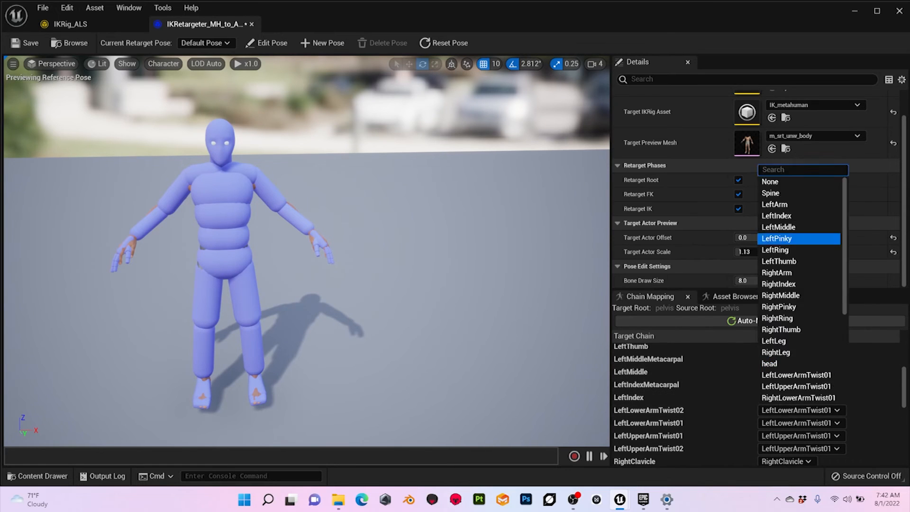
pyautogui.click(770, 183)
pyautogui.scroll(-2, 759, 403)
pyautogui.click(801, 414)
pyautogui.click(770, 183)
# - Set the source chains of the right hand's metacarpal target chains to None
pyautogui.scroll(-3, 758, 403)
pyautogui.click(773, 402)
pyautogui.click(770, 185)
pyautogui.scroll(-3, 758, 404)
pyautogui.click(796, 377)
pyautogui.click(770, 185)
pyautogui.scroll(-1, 759, 404)
pyautogui.click(781, 423)
pyautogui.click(771, 195)
# - Set the source chains of the right arm's Twist02 target chains and RightCalfTwist02 to None
pyautogui.scroll(-3, 758, 404)
pyautogui.click(796, 409)
pyautogui.click(770, 183)
pyautogui.scroll(-1, 758, 404)
pyautogui.click(801, 435)
pyautogui.click(770, 207)
pyautogui.click(773, 460)
pyautogui.click(770, 206)
# - Set the source chains of RightThighTwist02, LeftCalfTwist02 and LeftThighTwist02 to None and save the retargeter
pyautogui.scroll(-3, 758, 404)
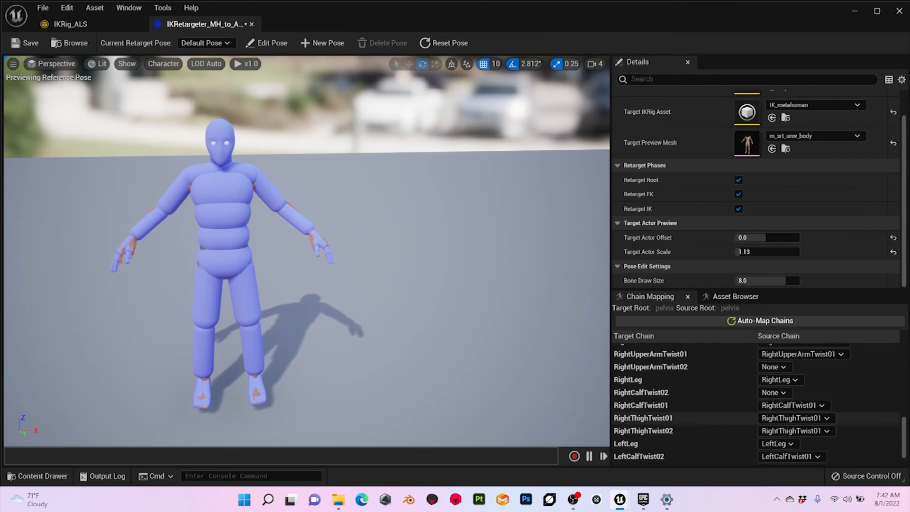
pyautogui.click(773, 430)
pyautogui.click(771, 206)
pyautogui.scroll(-2, 777, 417)
pyautogui.click(789, 422)
pyautogui.click(770, 195)
pyautogui.click(790, 460)
pyautogui.click(770, 231)
pyautogui.scroll(4, 789, 438)
pyautogui.scroll(12, 789, 438)
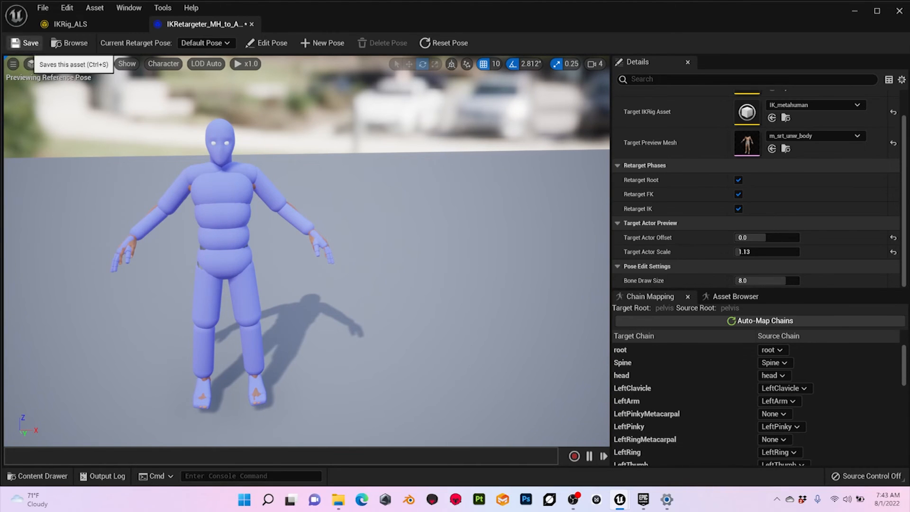
# - In IKRig_ALS, assign hand_l_Goal to the LeftArm chain and hand_r_Goal to the RightArm chain
pyautogui.click(91, 25)
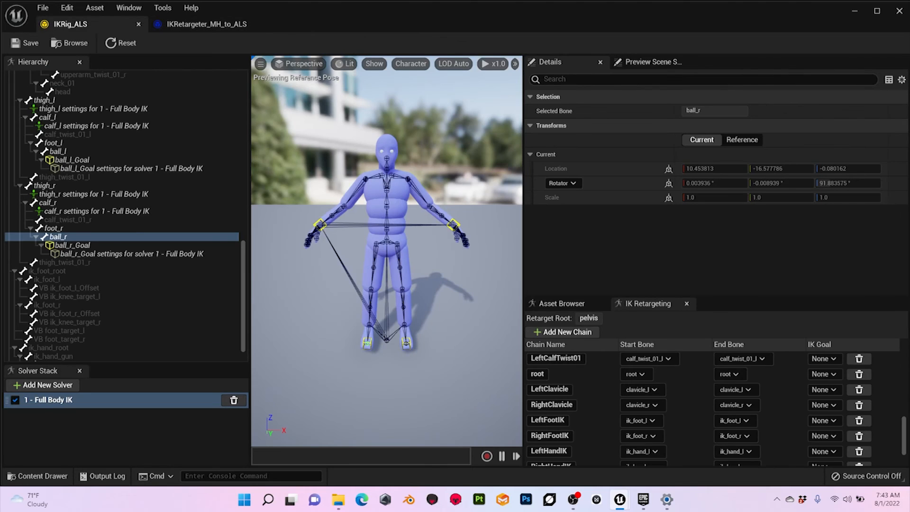
pyautogui.scroll(5, 687, 390)
pyautogui.scroll(3, 592, 388)
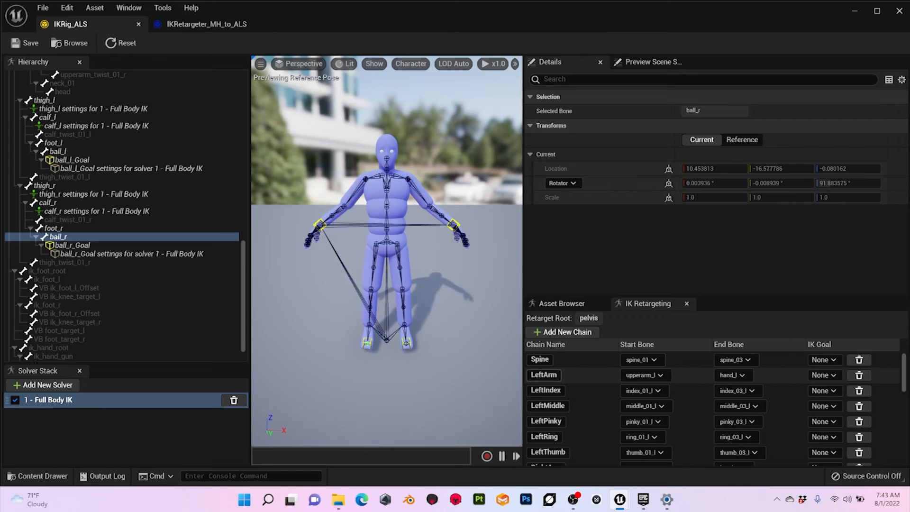
pyautogui.click(824, 374)
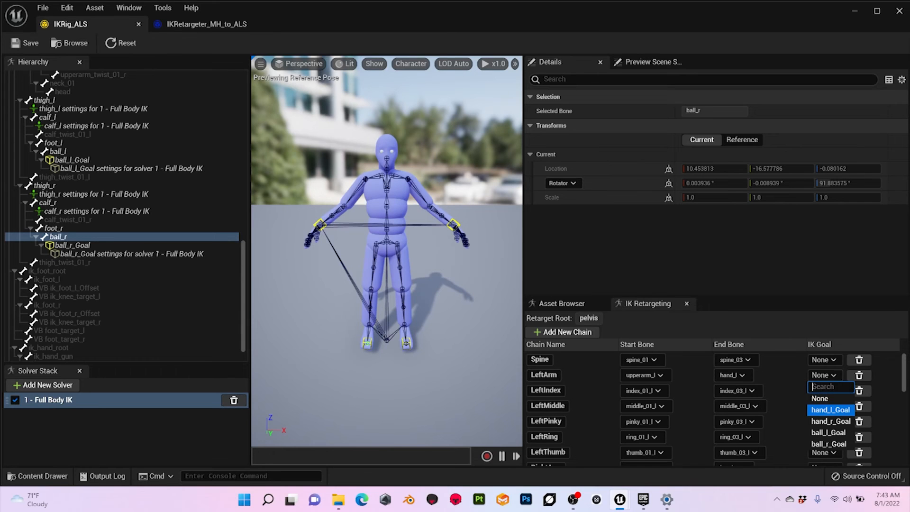
pyautogui.click(830, 410)
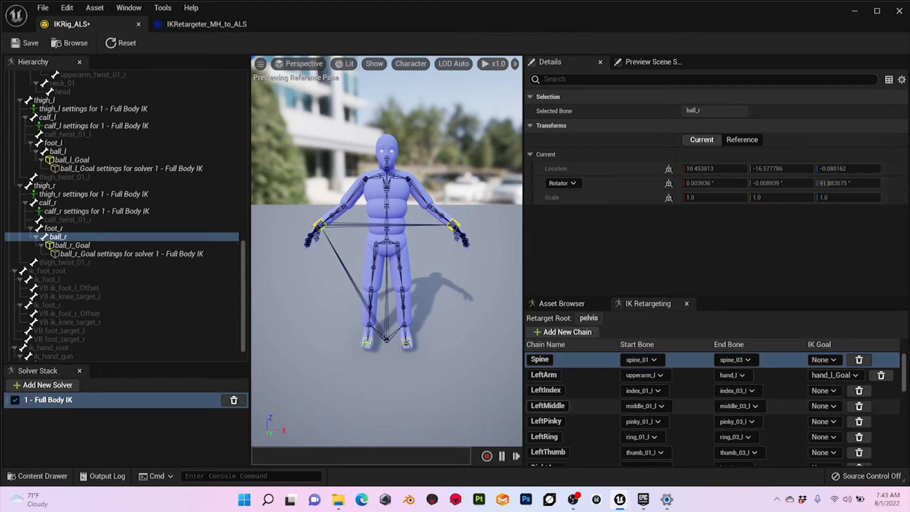
pyautogui.scroll(-2, 569, 420)
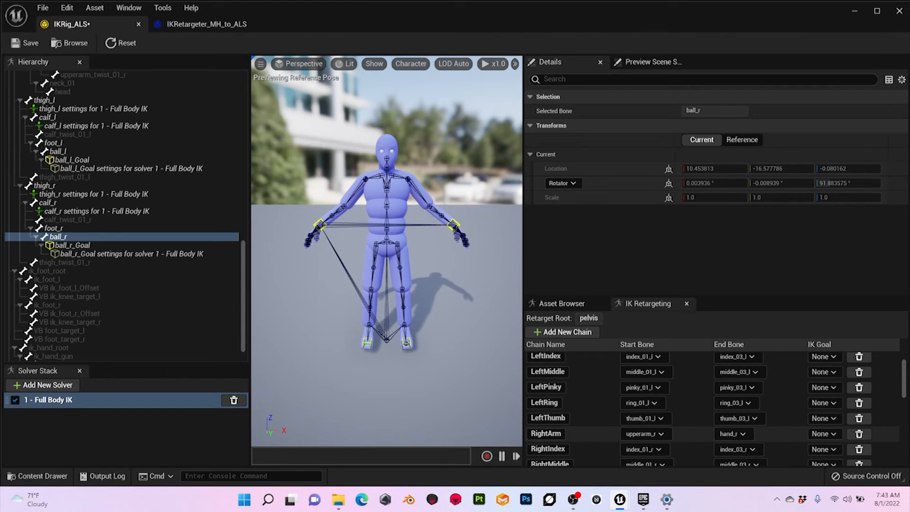
pyautogui.click(823, 434)
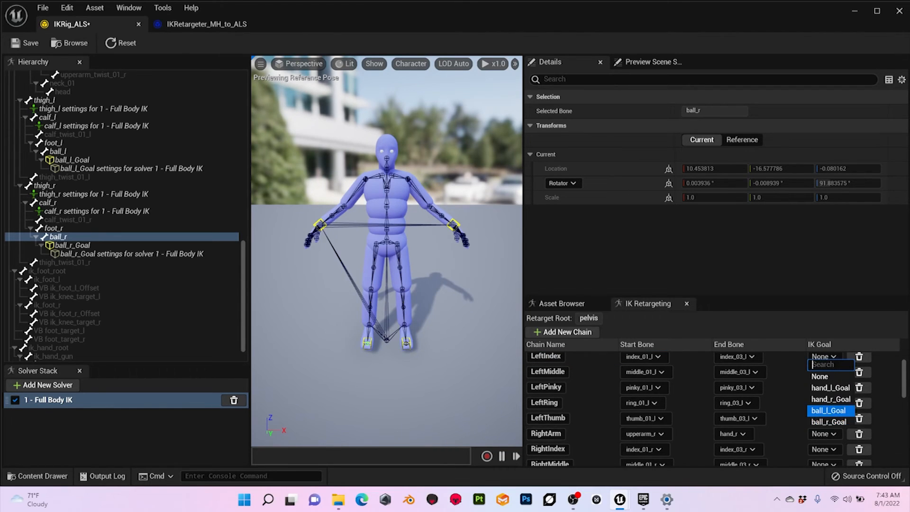
pyautogui.click(830, 399)
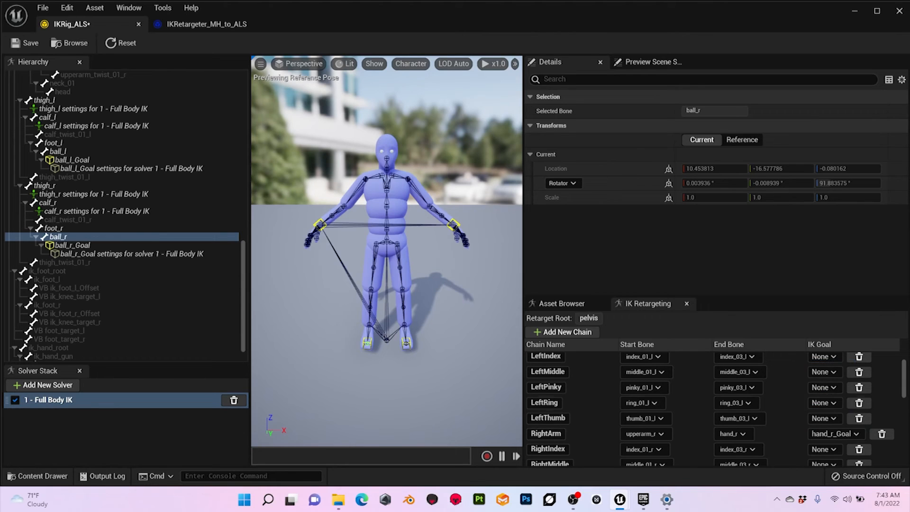
# - Examine which IK goals the leg chains use in the IK_UE4_Mannequin rig, for comparison with IKRig_ALS
pyautogui.scroll(-3, 711, 407)
pyautogui.scroll(-4, 710, 408)
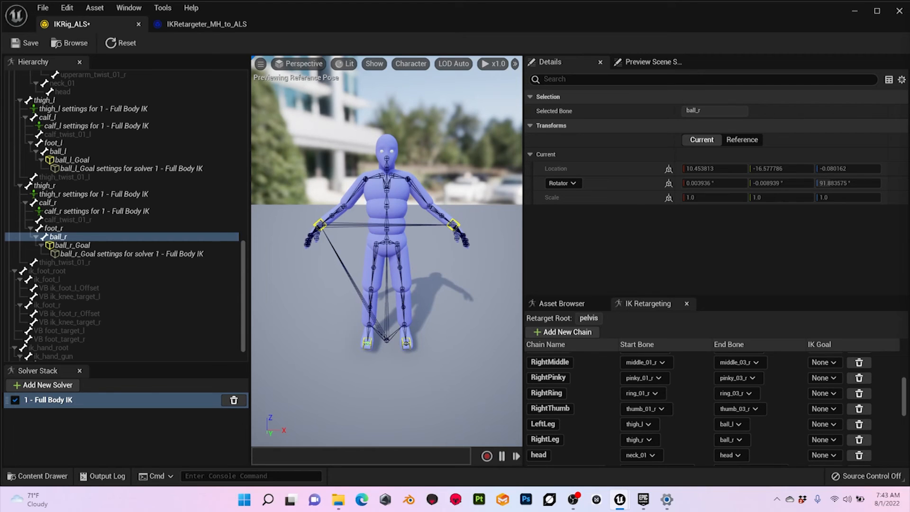
pyautogui.moveTo(909, 9); pyautogui.dragTo(426, 55)
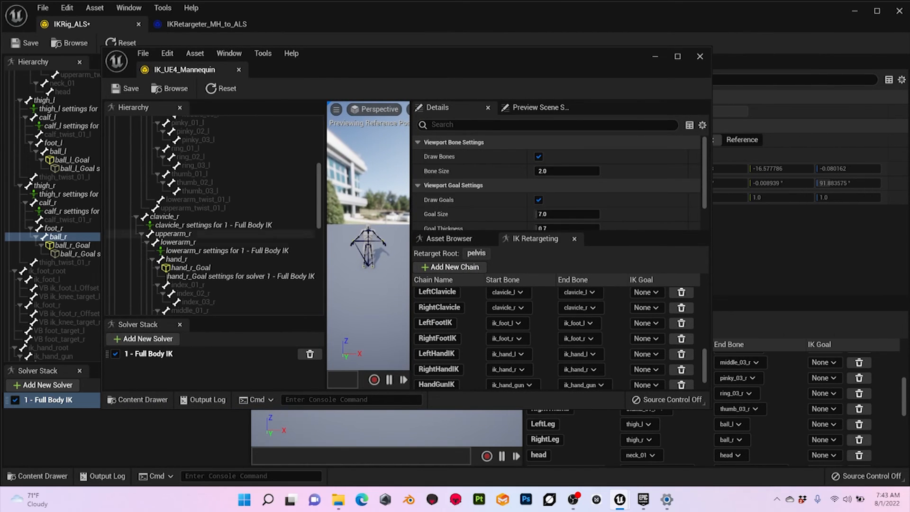
pyautogui.scroll(4, 514, 331)
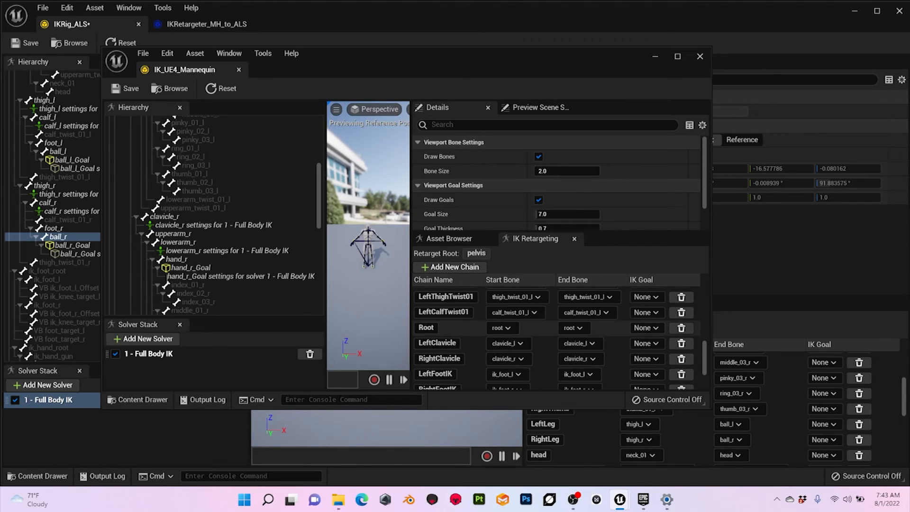
pyautogui.scroll(3, 514, 327)
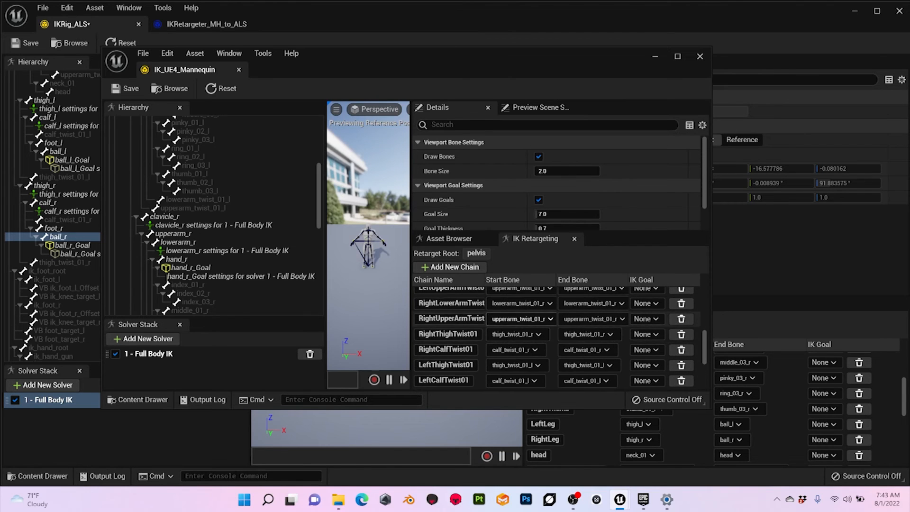
pyautogui.scroll(2, 519, 320)
pyautogui.scroll(-2, 519, 322)
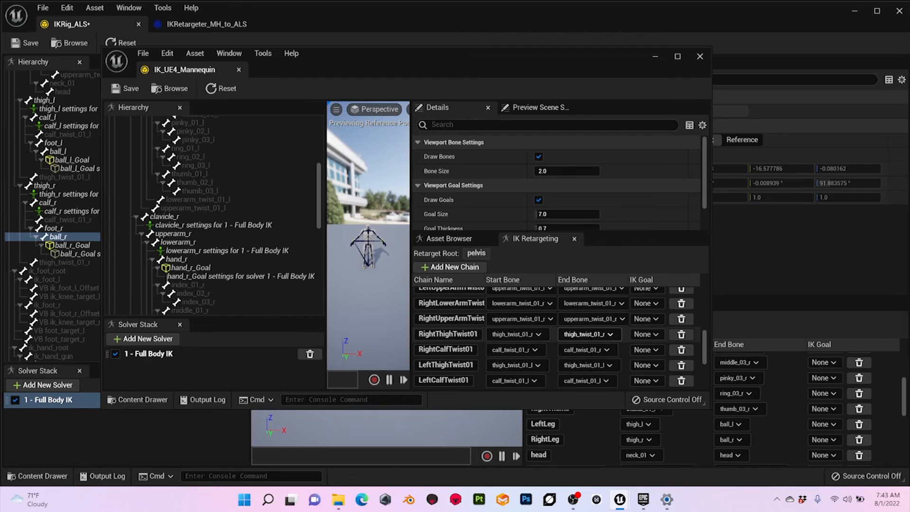
pyautogui.scroll(5, 643, 334)
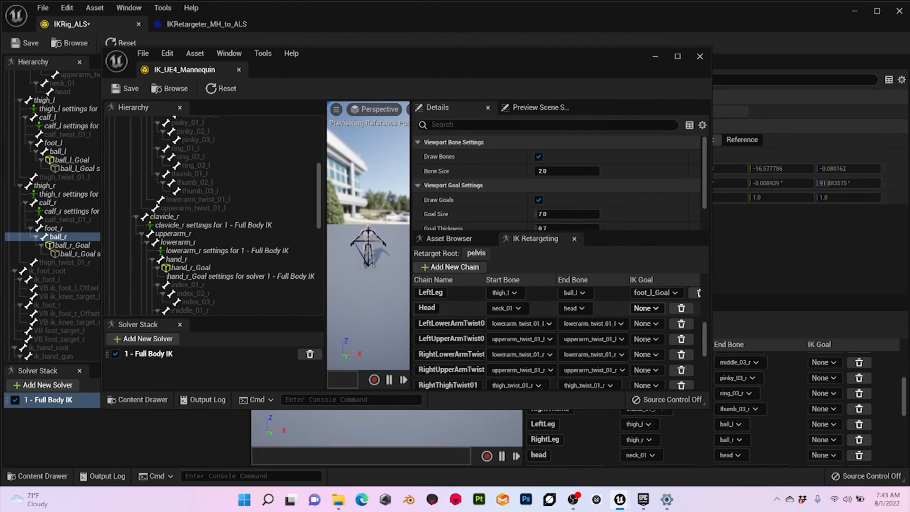
pyautogui.scroll(1, 643, 335)
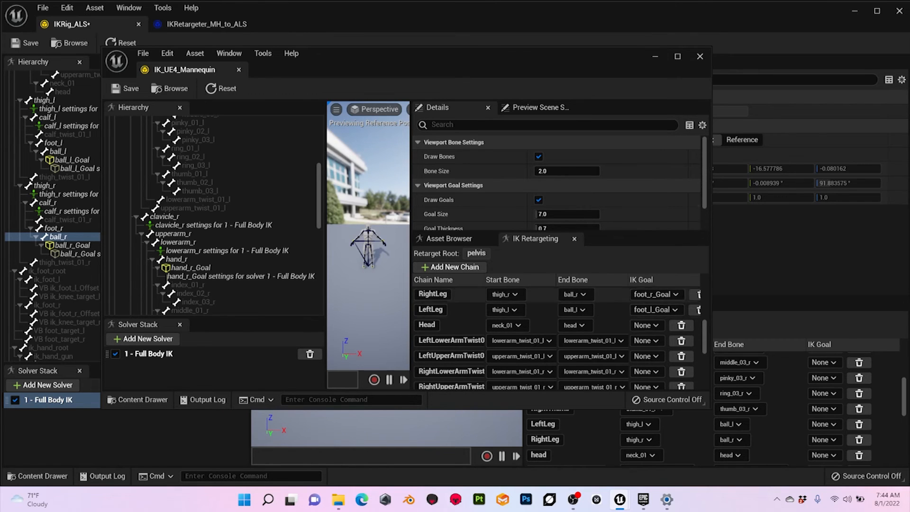
pyautogui.moveTo(128, 56); pyautogui.dragTo(909, 99)
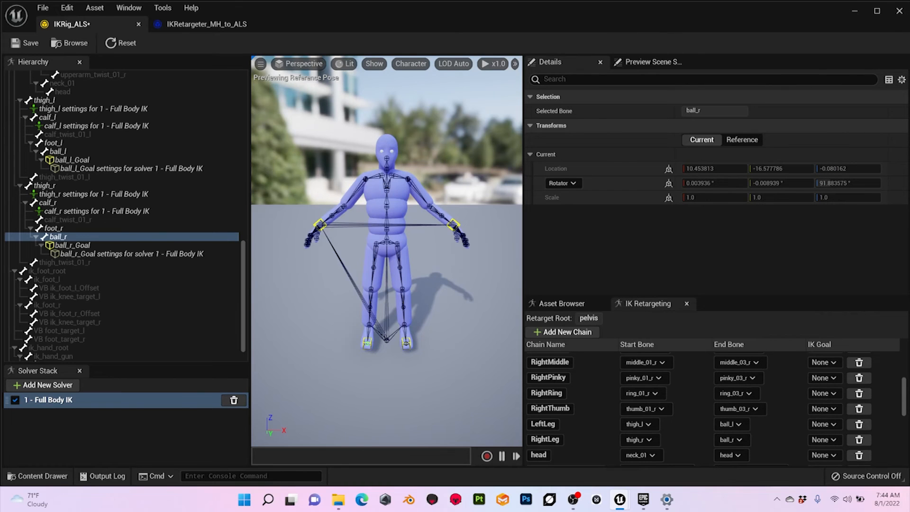
# - Assign ball_l_Goal to the LeftLeg chain and ball_r_Goal to the RightLeg chain in IKRig_ALS, and save the rig
pyautogui.scroll(-1, 711, 408)
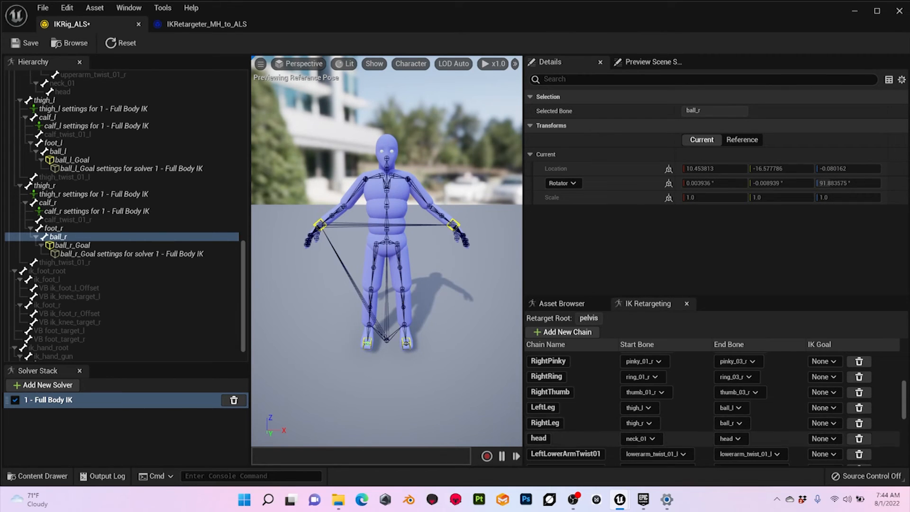
pyautogui.click(823, 408)
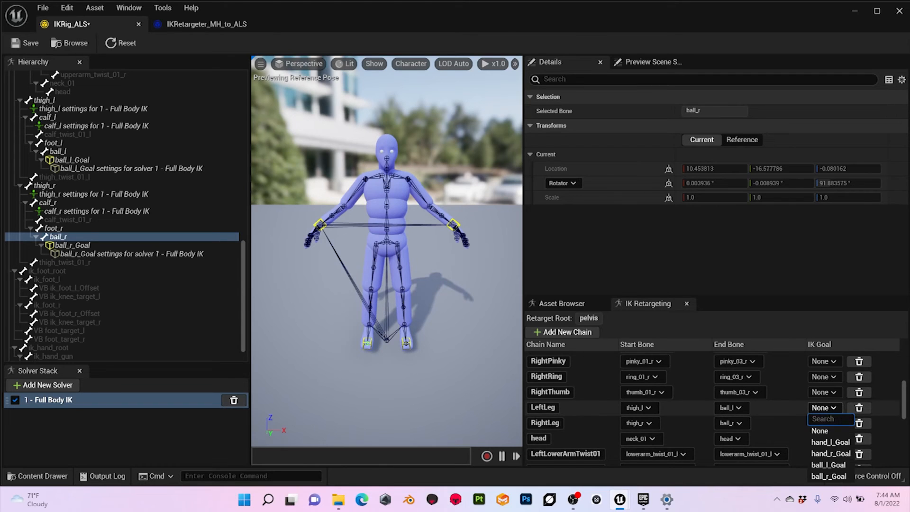
pyautogui.click(829, 464)
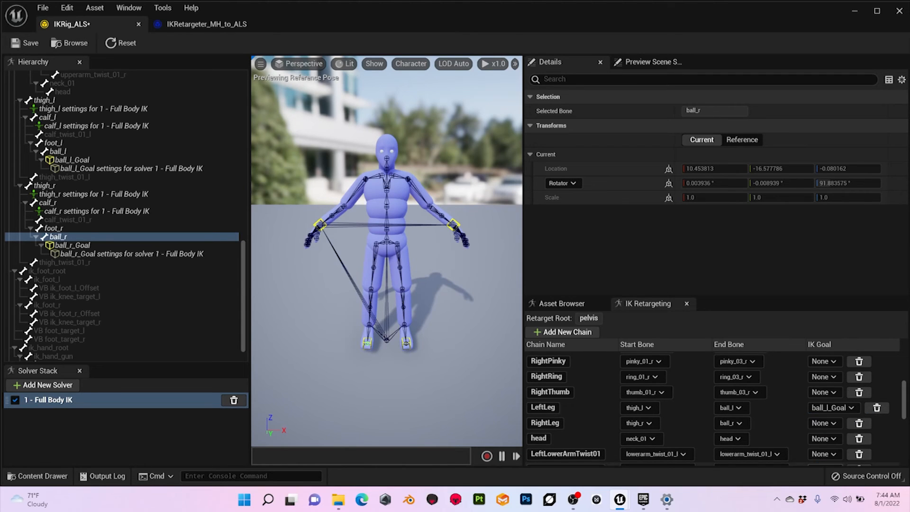
pyautogui.click(823, 423)
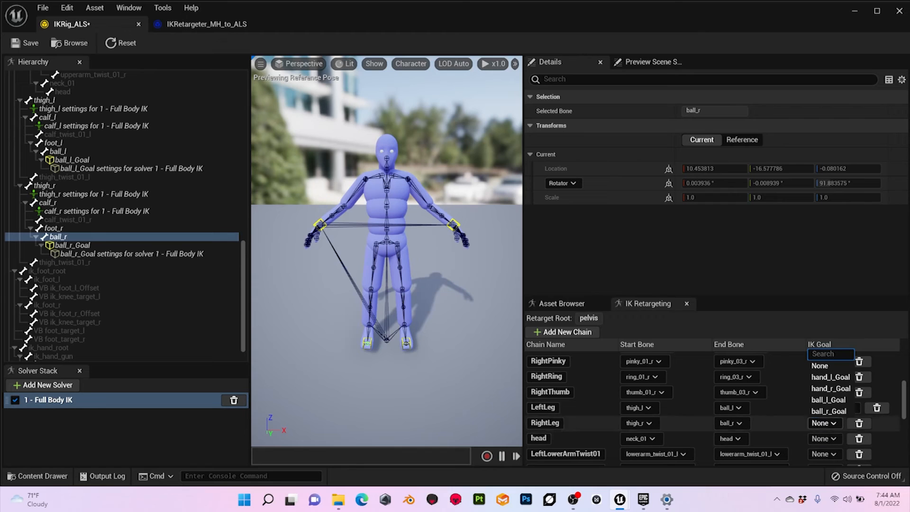
pyautogui.click(830, 412)
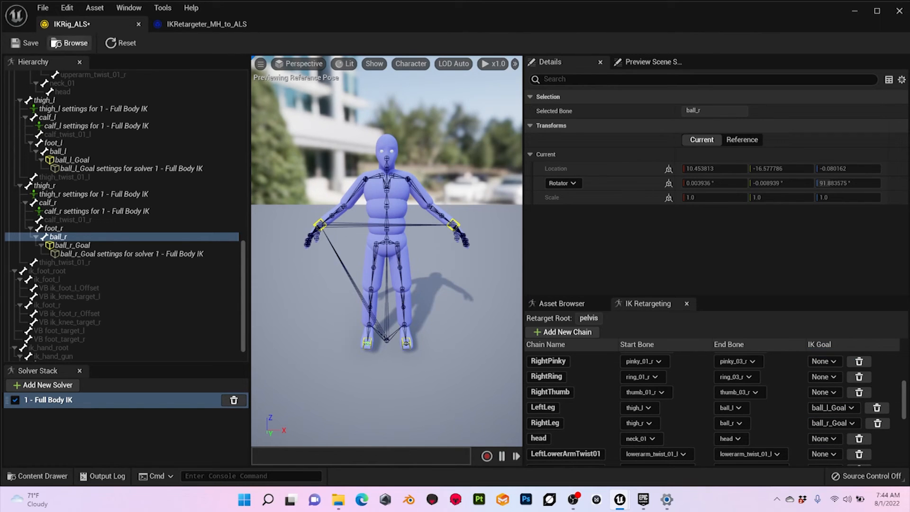
pyautogui.click(26, 43)
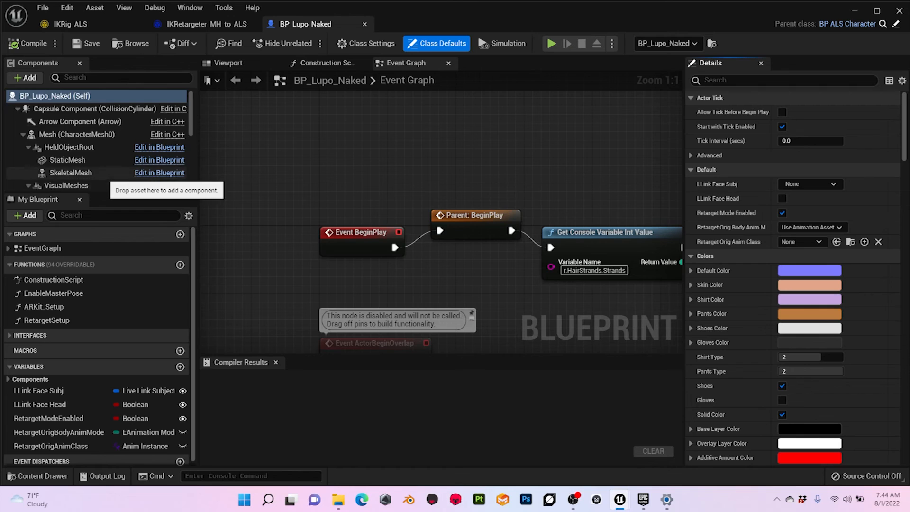
# - In BP_Lupo_Naked, set the Body component's scale to 1.13 on all three axes and check its size against the mannequin
pyautogui.scroll(-2, 71, 163)
pyautogui.click(52, 161)
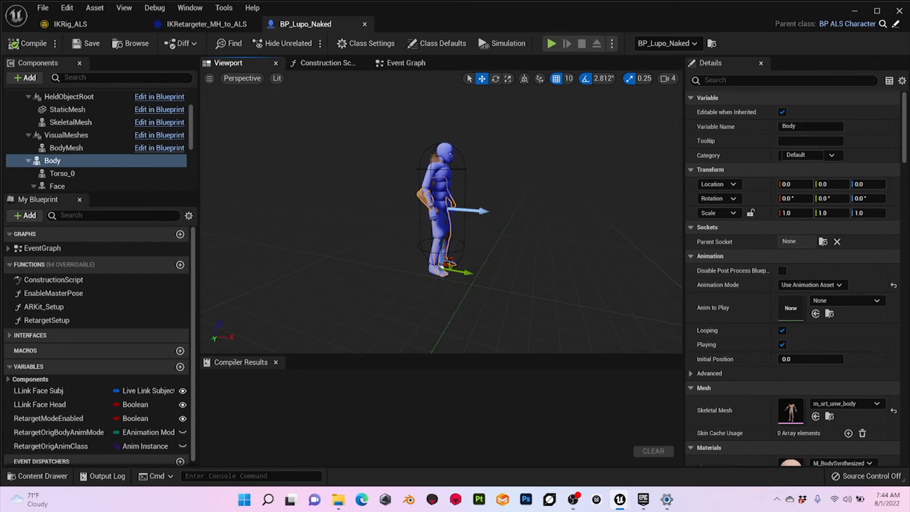
pyautogui.click(805, 213)
pyautogui.write('1.13')
pyautogui.press('Tab')
pyautogui.write('1.13')
pyautogui.press('Tab')
pyautogui.write('1.1')
pyautogui.press('BackSpace')
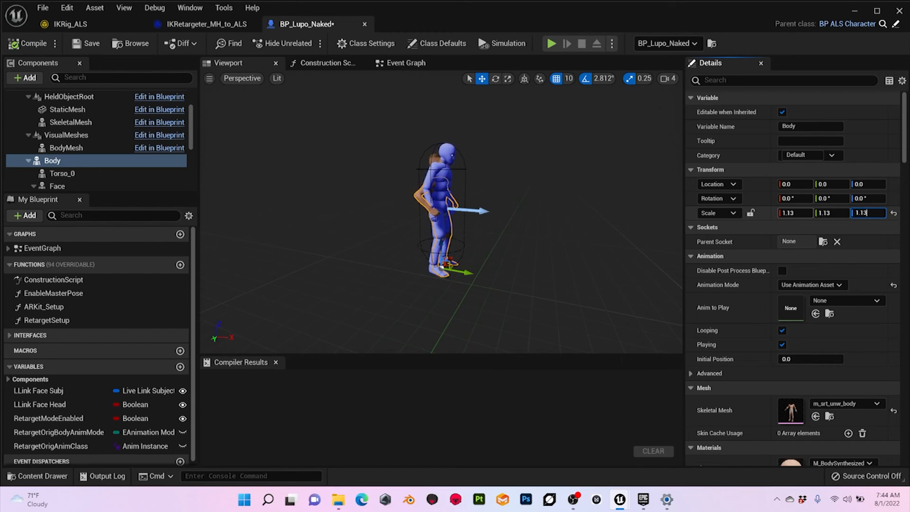
pyautogui.keyDown('alt'); pyautogui.moveTo(474, 213); pyautogui.dragTo(505, 195); pyautogui.keyUp('alt')
pyautogui.scroll(5, 441, 212)
pyautogui.scroll(-5, 441, 212)
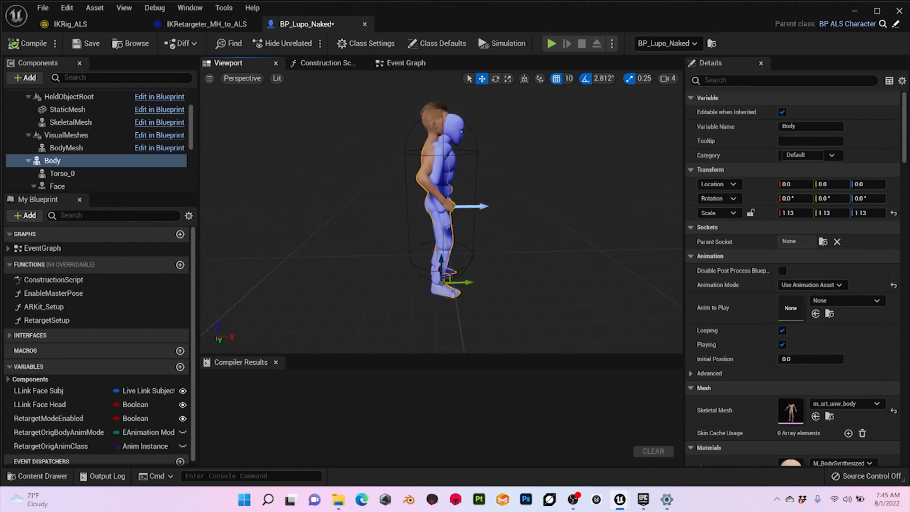
# - Set the inherited Mesh (CharacterMesh0) component's scale to 0.87 on all three axes, compile, and compare its size with the MetaHuman body
pyautogui.keyDown('alt'); pyautogui.moveTo(441, 212); pyautogui.dragTo(370, 212); pyautogui.keyUp('alt')
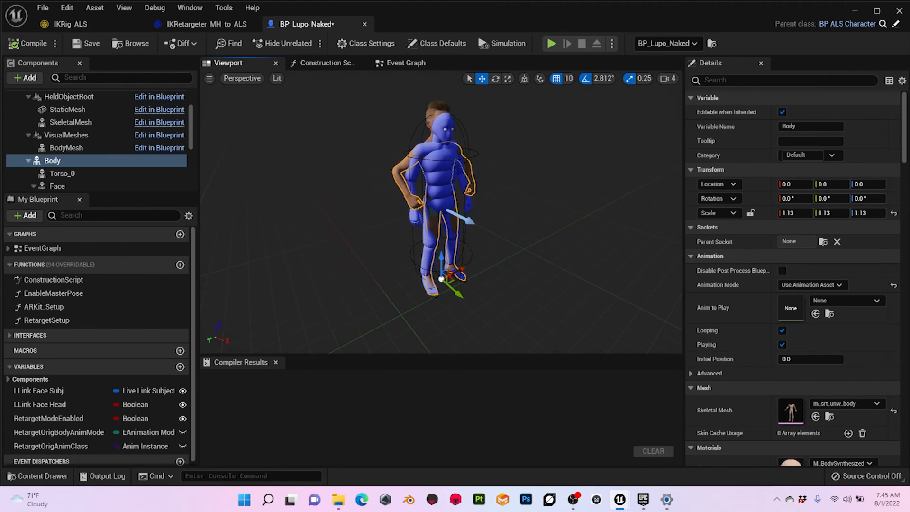
pyautogui.keyDown('alt'); pyautogui.moveTo(441, 212); pyautogui.dragTo(507, 212); pyautogui.keyUp('alt')
pyautogui.keyDown('alt'); pyautogui.moveTo(441, 212); pyautogui.dragTo(380, 221); pyautogui.keyUp('alt')
pyautogui.scroll(2, 119, 132)
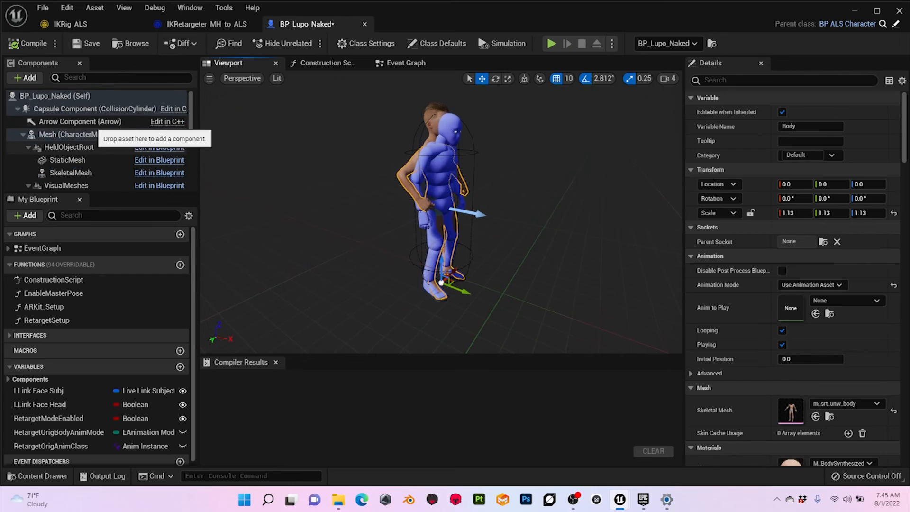
pyautogui.click(71, 134)
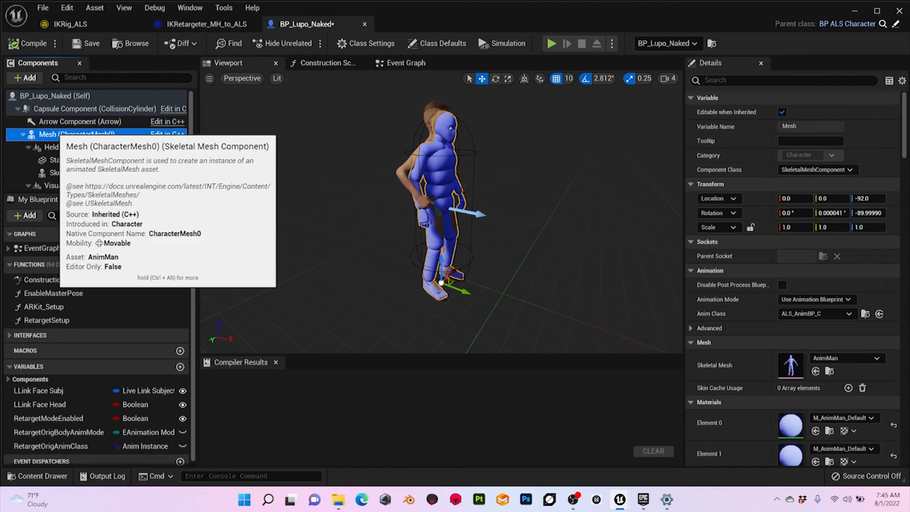
pyautogui.click(799, 227)
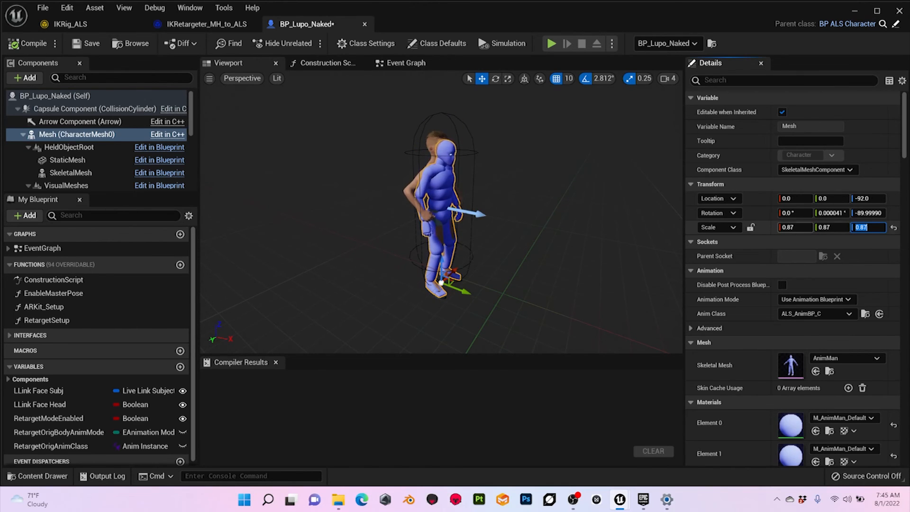
pyautogui.click(33, 45)
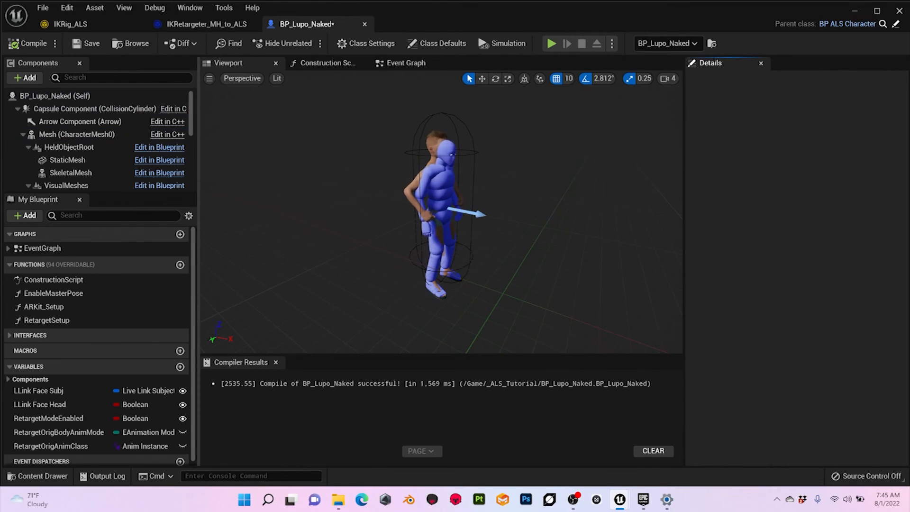
pyautogui.moveTo(492, 218)
pyautogui.keyDown('alt'); pyautogui.mouseDown()
pyautogui.moveTo(481, 218)
pyautogui.moveTo(519, 218)
pyautogui.moveTo(500, 218)
pyautogui.mouseUp(); pyautogui.keyUp('alt')
pyautogui.keyDown('alt'); pyautogui.moveTo(500, 218); pyautogui.dragTo(529, 218, button='right'); pyautogui.keyUp('alt')
pyautogui.keyDown('alt'); pyautogui.moveTo(528, 218); pyautogui.dragTo(488, 218); pyautogui.keyUp('alt')
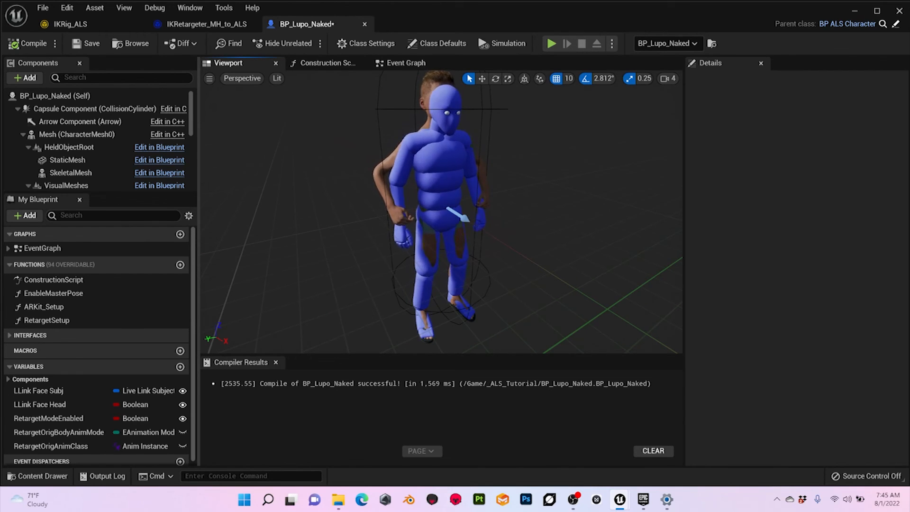
pyautogui.keyDown('alt'); pyautogui.moveTo(488, 218); pyautogui.dragTo(467, 223); pyautogui.keyUp('alt')
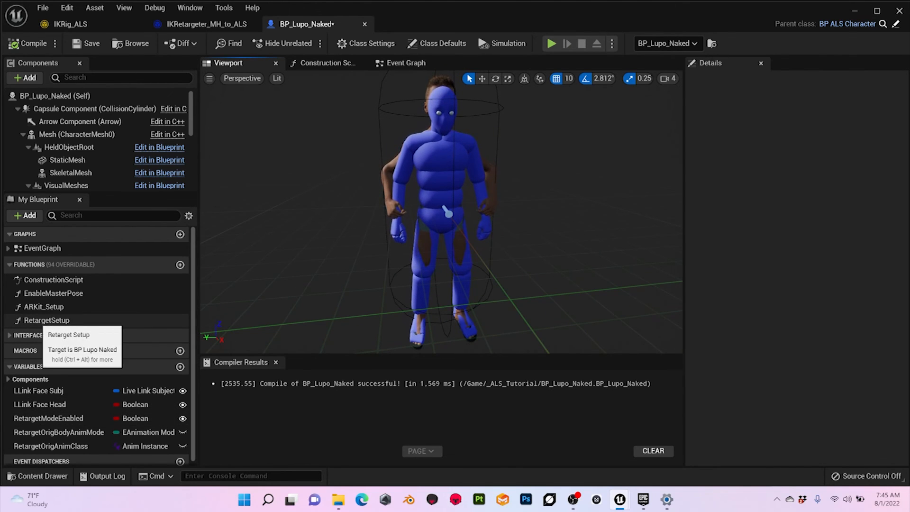
# - Find the animation blueprint used by Set Anim Instance Class in the RetargetSetup function and copy it to the _ALS_Tutorial folder
pyautogui.click(41, 320)
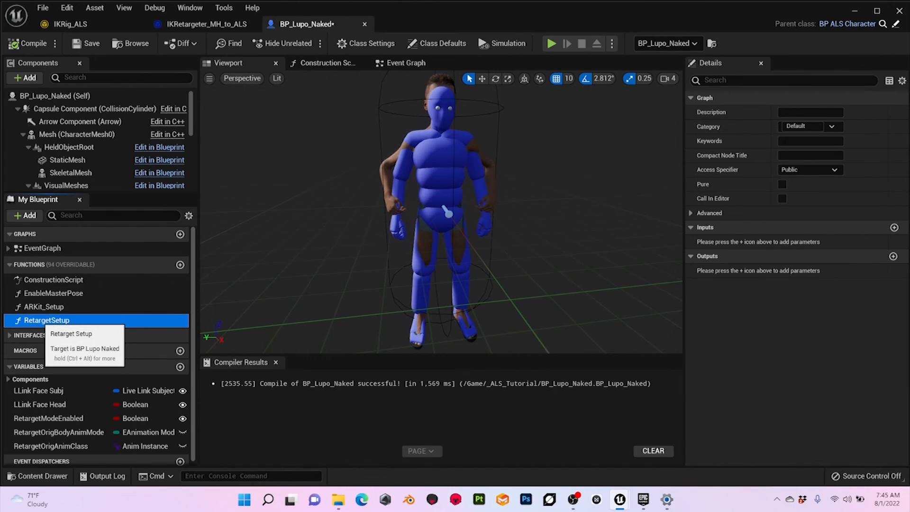
pyautogui.doubleClick(48, 320)
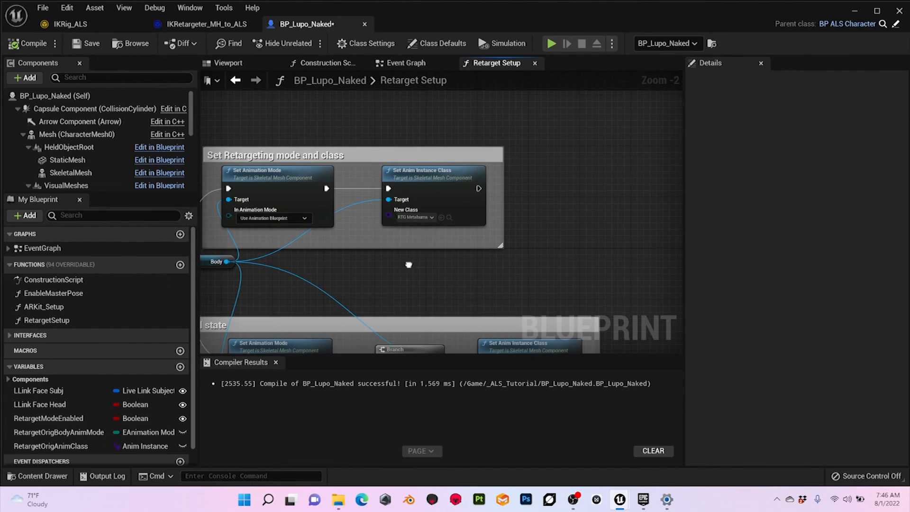
pyautogui.scroll(2, 408, 264)
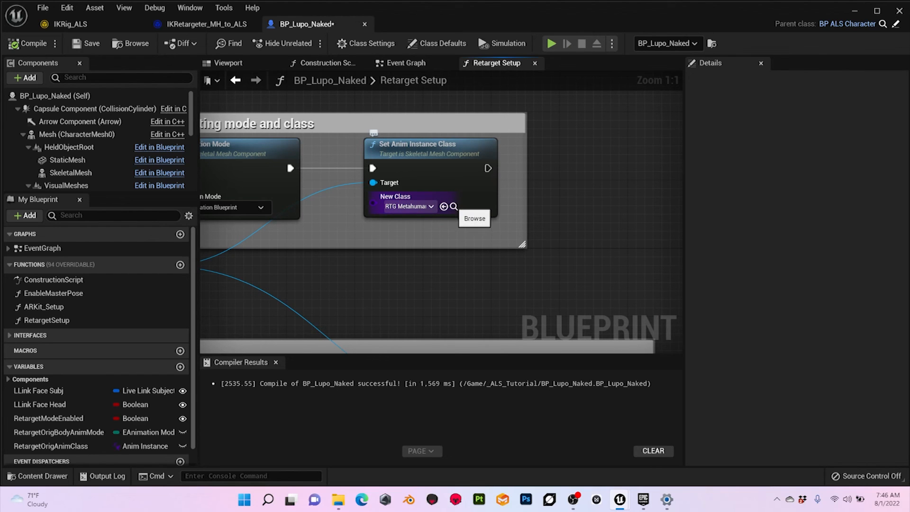
pyautogui.click(454, 206)
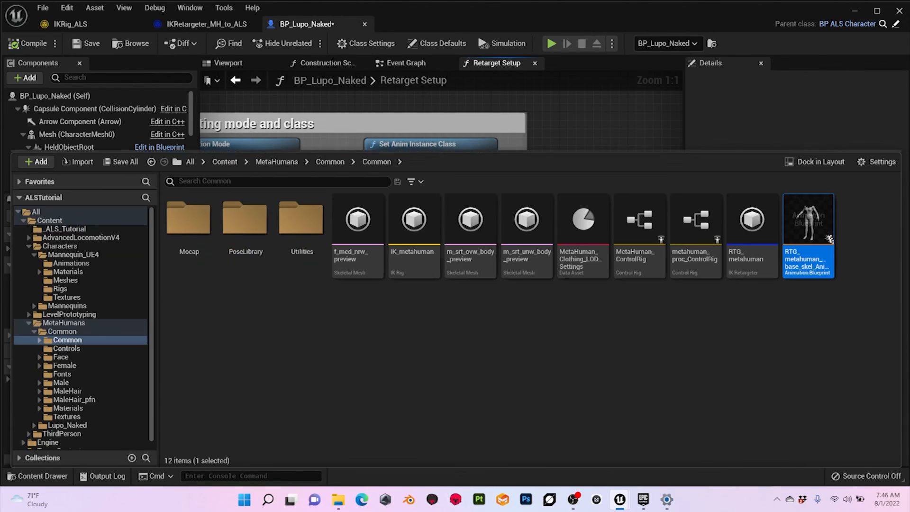
pyautogui.moveTo(808, 215); pyautogui.dragTo(72, 241)
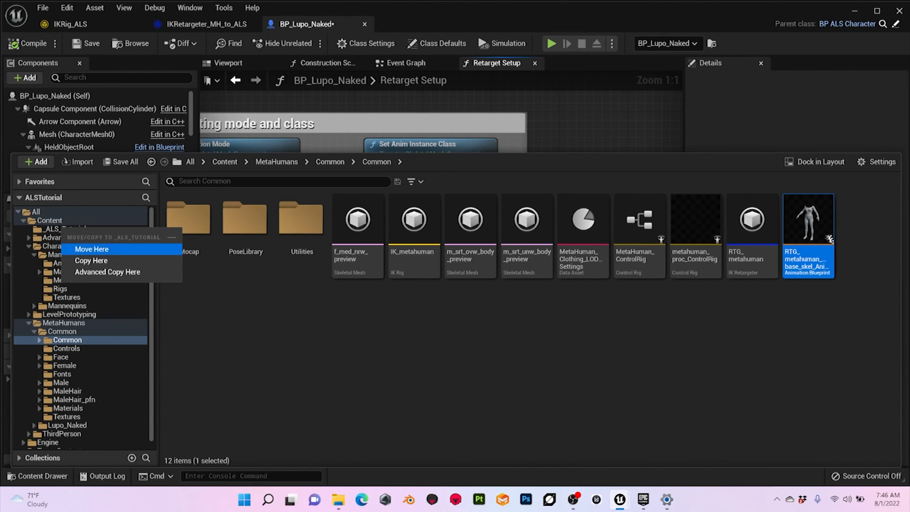
pyautogui.click(89, 260)
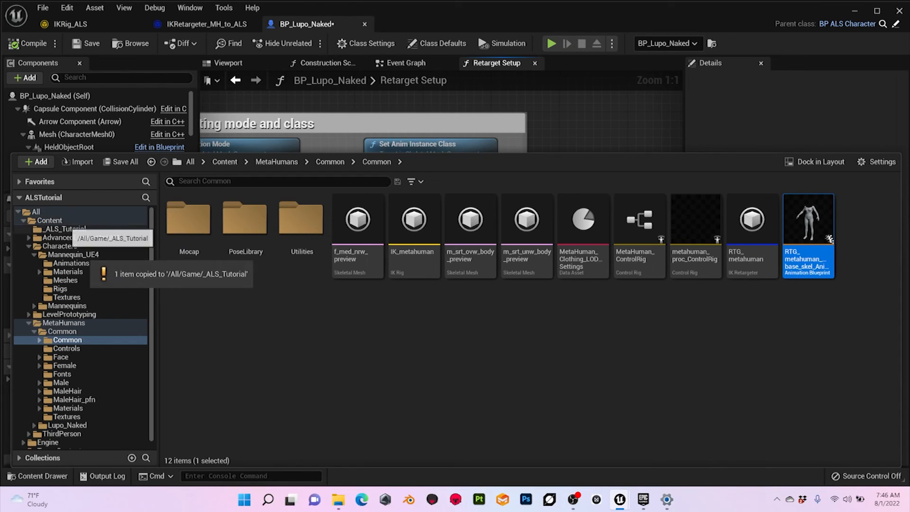
# - Rename the copied animation blueprint in the _ALS_Tutorial folder to RTG_ABP_MH_to_ALS
pyautogui.click(65, 229)
pyautogui.click(470, 220)
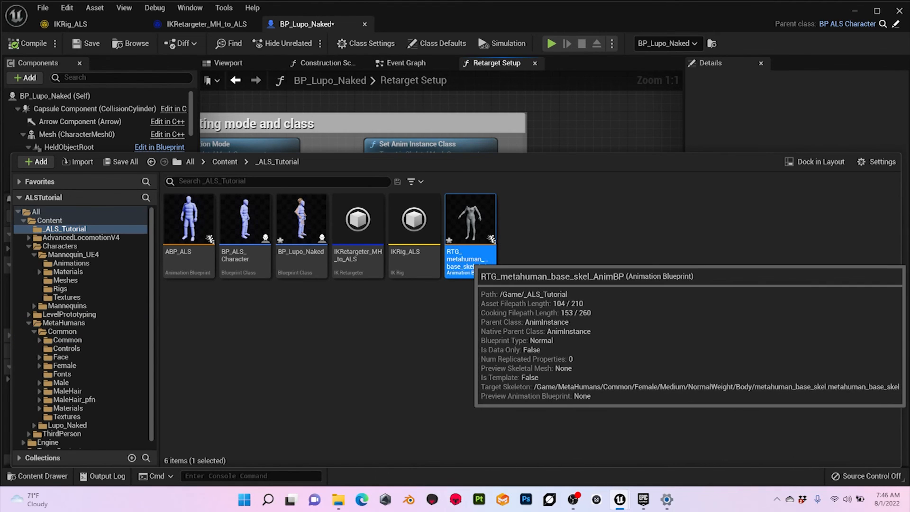
pyautogui.press('F2')
pyautogui.hotkey('ctrl', 'v')
pyautogui.press('Return')
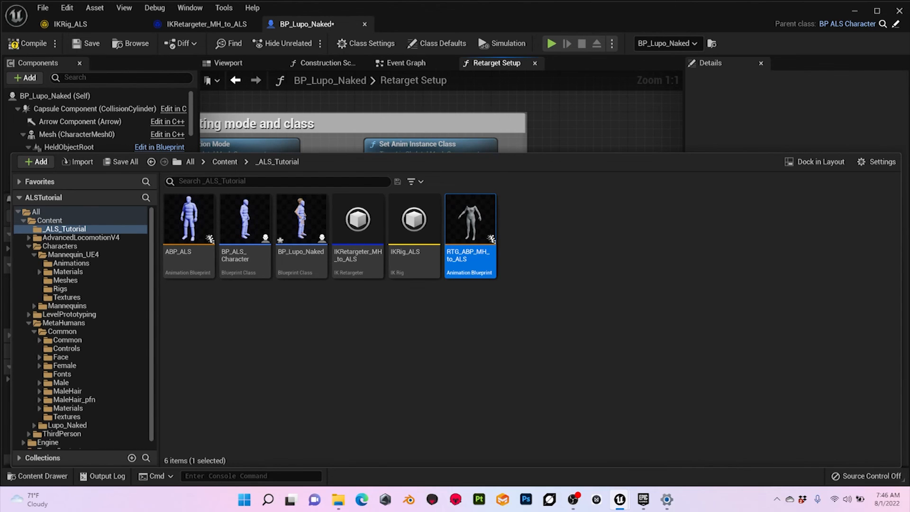
# - Assign RTG_ABP_MH_to_ALS as the Set Anim Instance Class node's new class, and compile and save BP_Lupo_Naked
pyautogui.hotkey('ctrl', 'space')
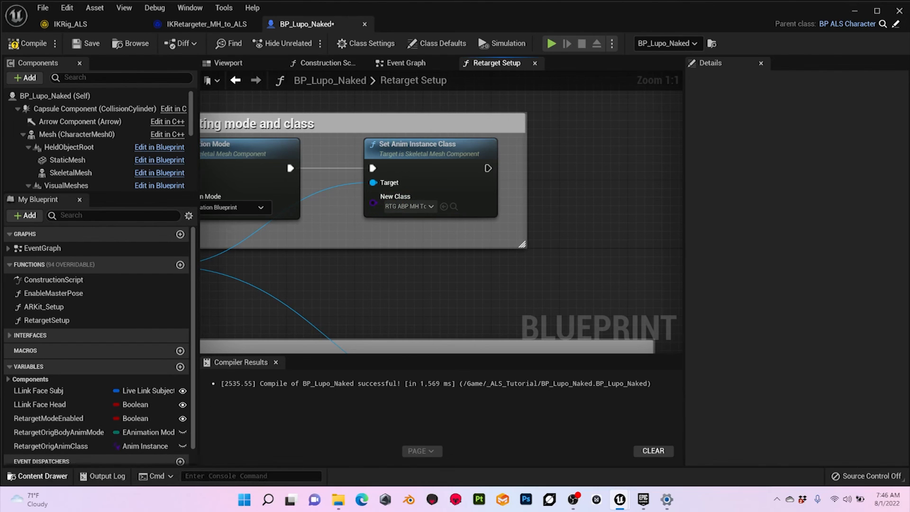
pyautogui.click(29, 46)
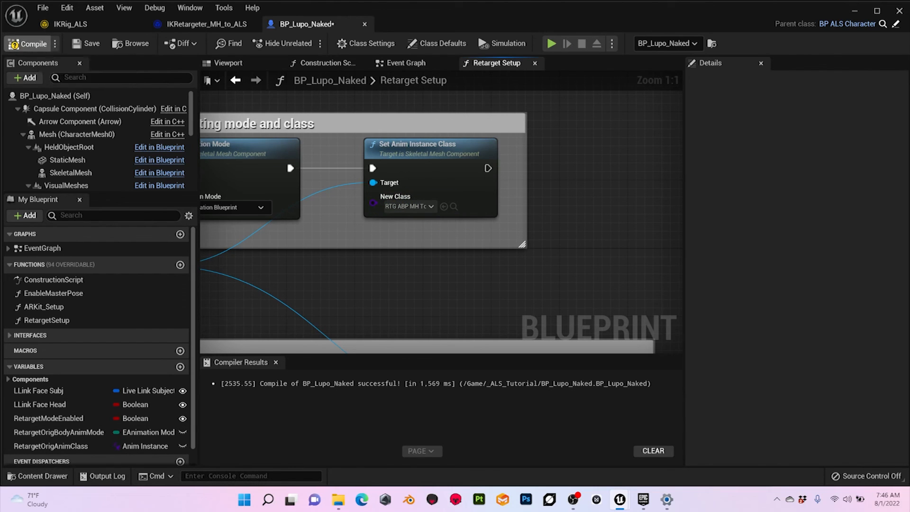
pyautogui.click(87, 44)
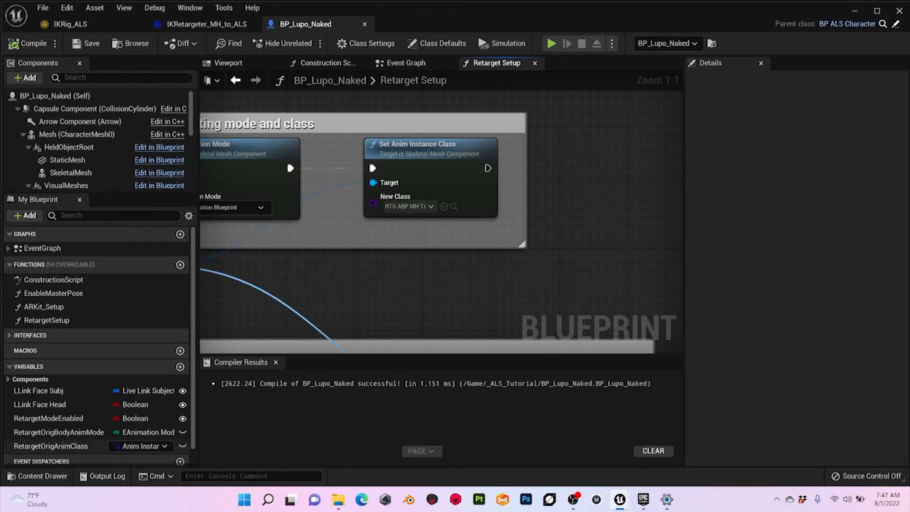
# - In RTG_ABP_MH_to_ALS's AnimGraph, set the Retarget Pose From Mesh node's IKRetargeter asset to IKRetargeter_MH_to_ALS, and compile and save
pyautogui.click(38, 476)
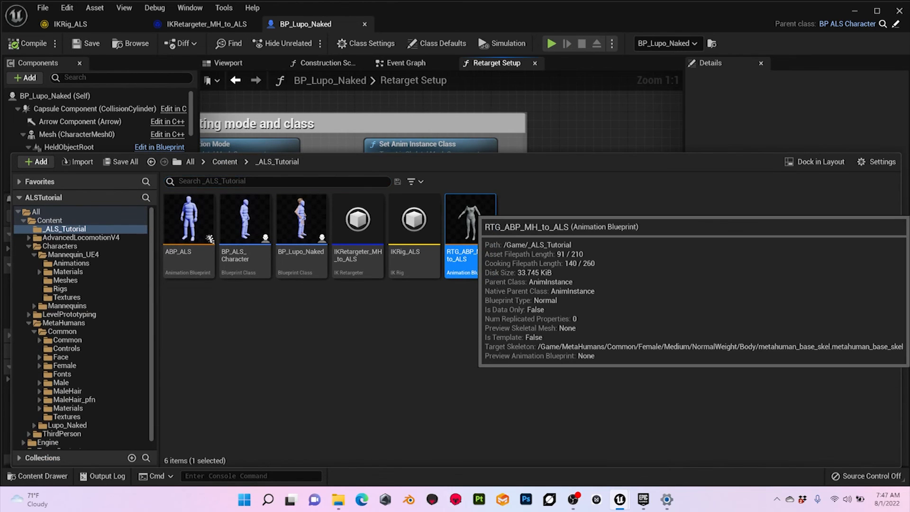
pyautogui.doubleClick(470, 221)
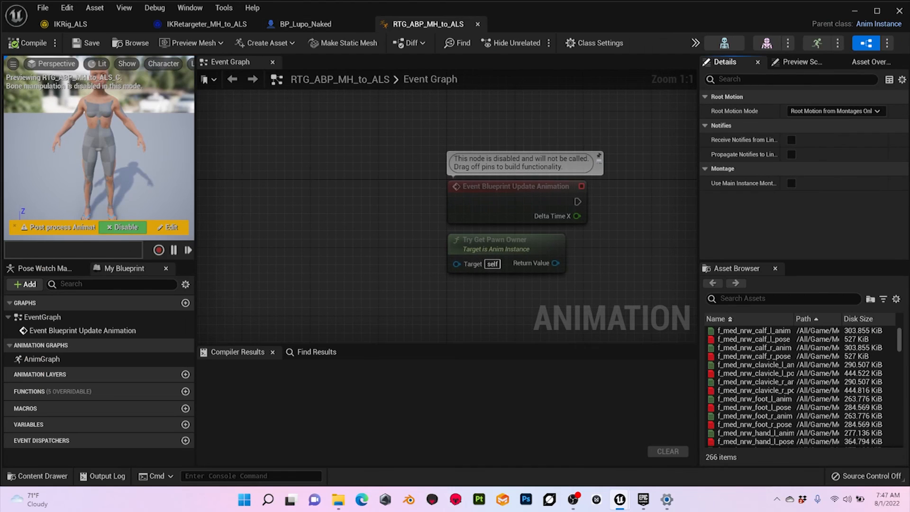
pyautogui.click(42, 359)
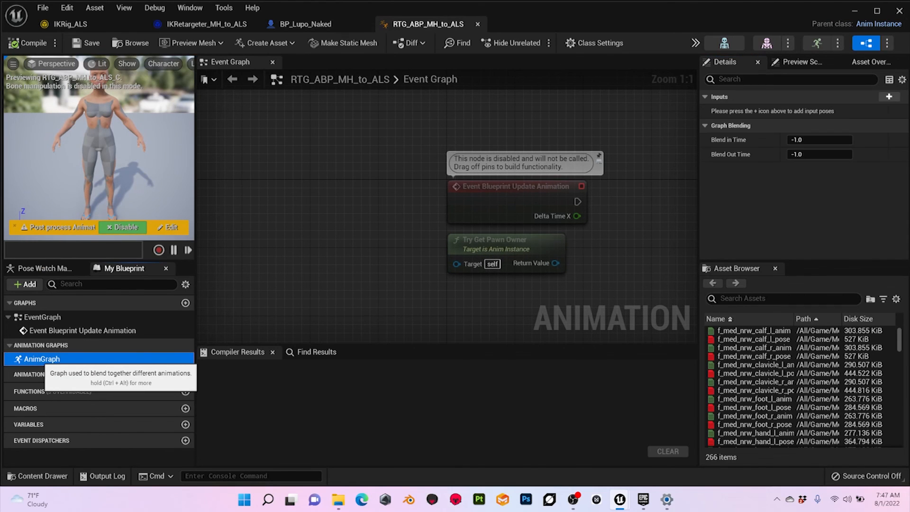
pyautogui.doubleClick(42, 358)
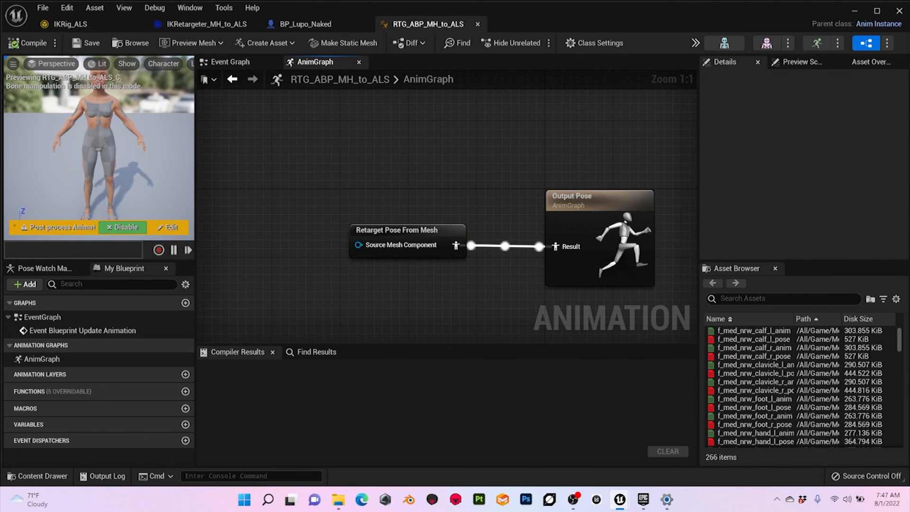
pyautogui.click(402, 241)
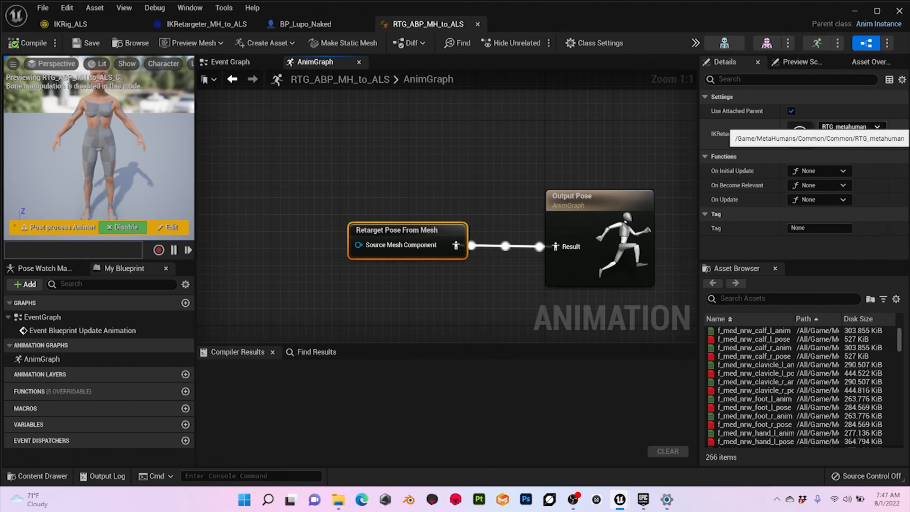
pyautogui.click(851, 127)
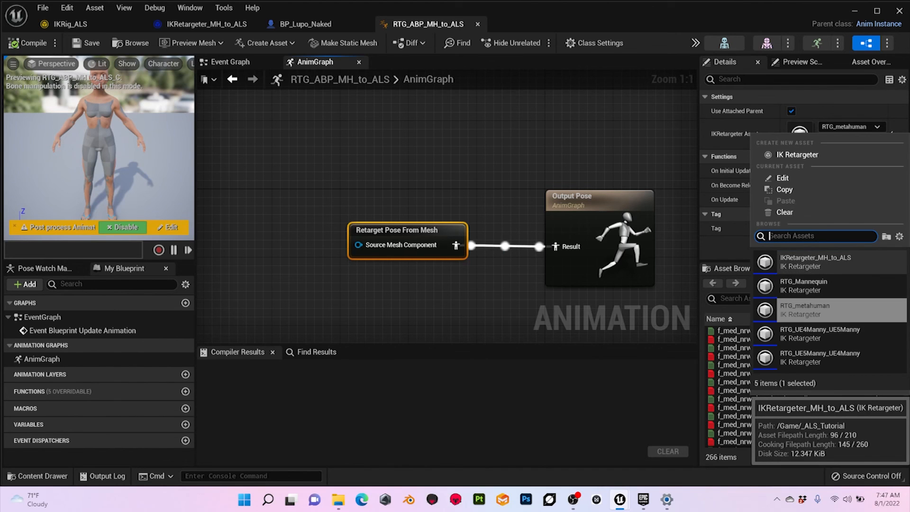
pyautogui.click(813, 261)
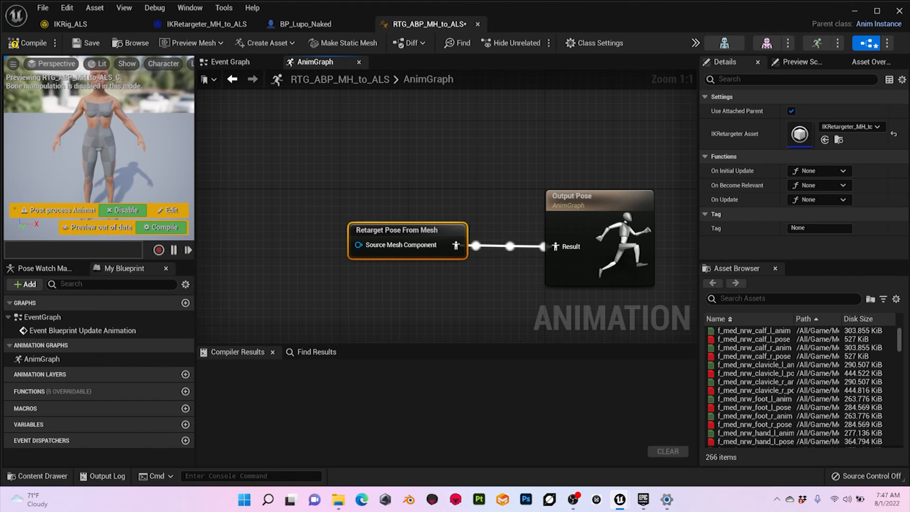
pyautogui.click(27, 43)
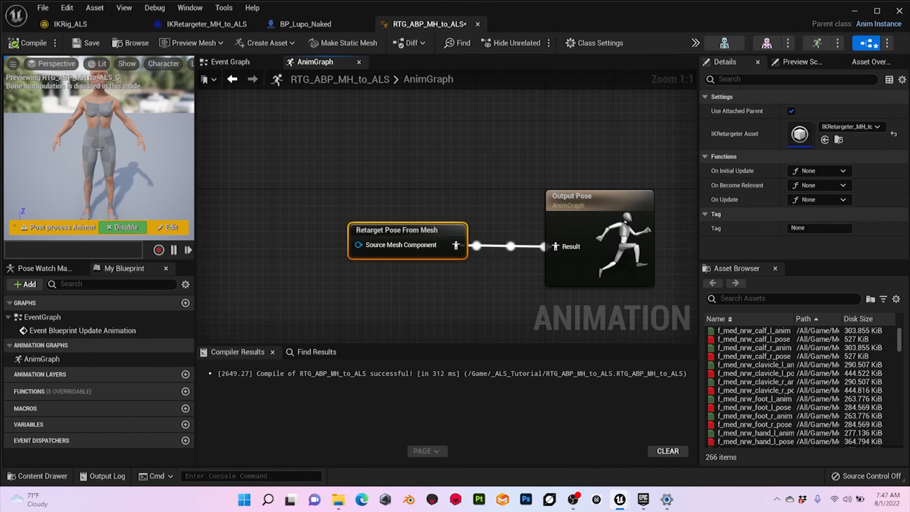
pyautogui.click(88, 44)
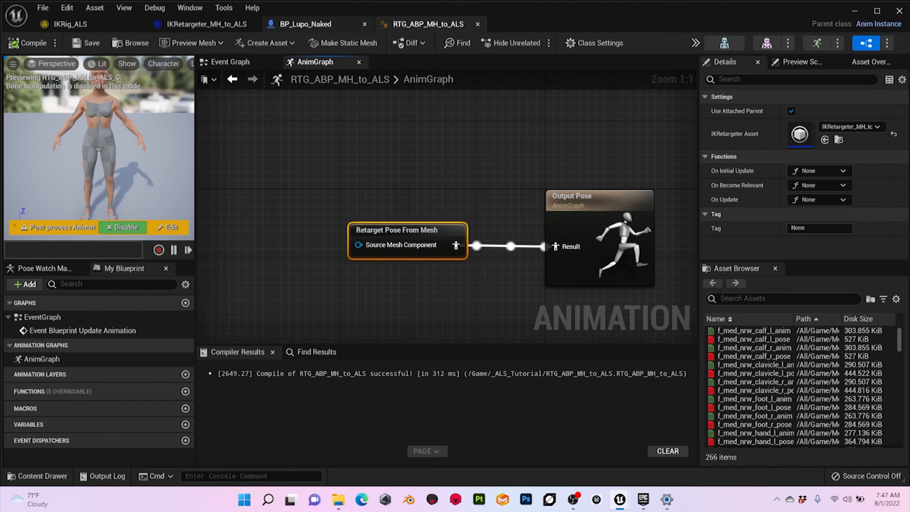
# - Inspect from several angles how the MetaHuman body in BP_Lupo_Naked lines up with the ALS mannequin
pyautogui.click(306, 24)
pyautogui.click(223, 63)
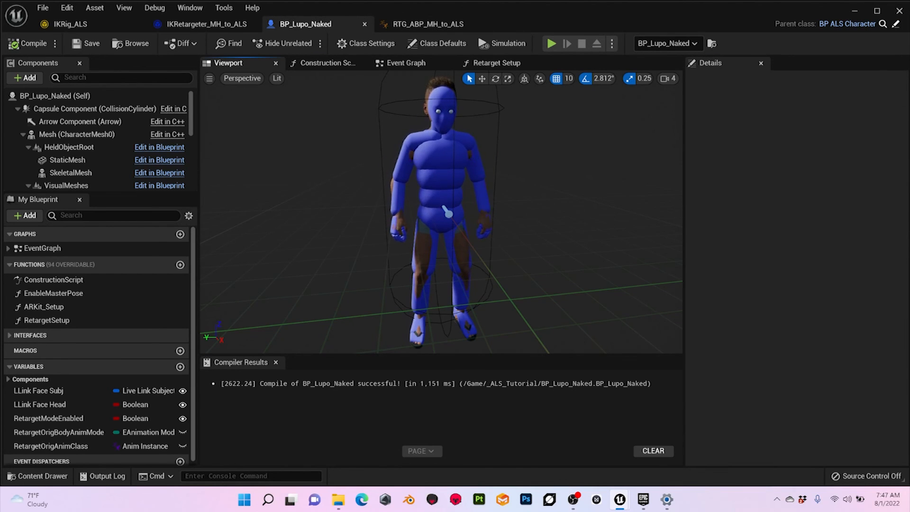
pyautogui.keyDown('alt'); pyautogui.moveTo(441, 213); pyautogui.dragTo(764, 212); pyautogui.keyUp('alt')
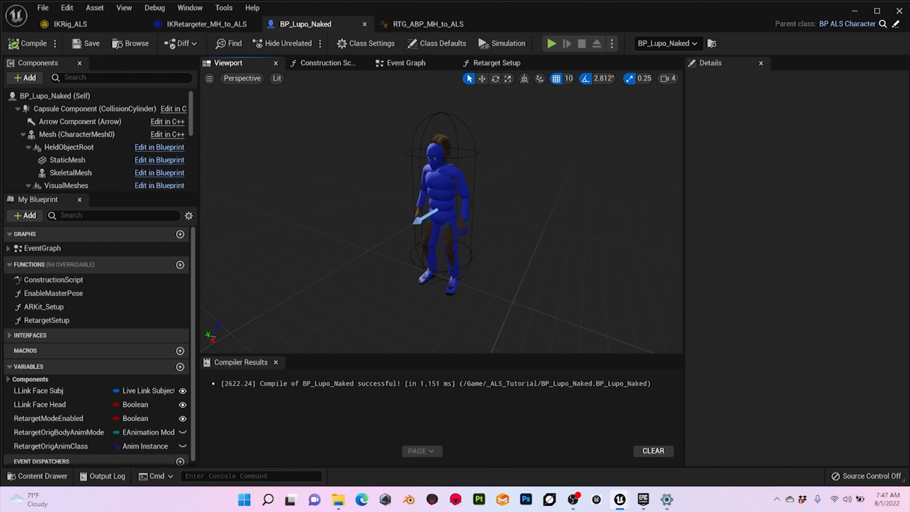
pyautogui.keyDown('alt'); pyautogui.moveTo(764, 212); pyautogui.dragTo(801, 212); pyautogui.keyUp('alt')
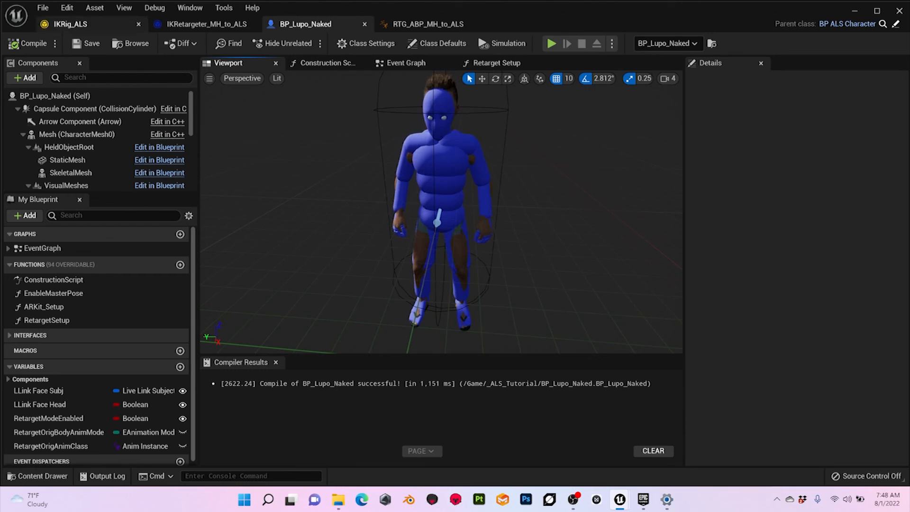
# - Play-test BP_Lupo_Naked in ALS_DemoLevel by switching its overlay state and moving it around, and end the play session
pyautogui.click(854, 11)
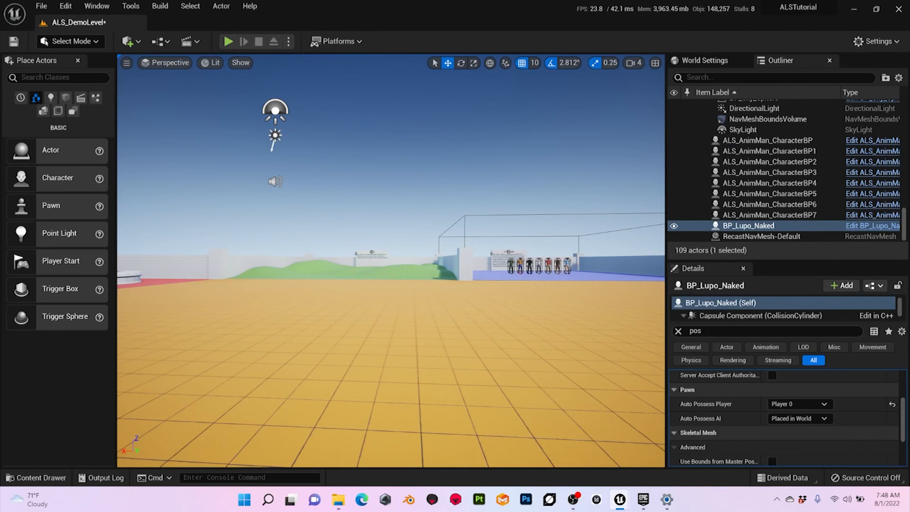
pyautogui.click(228, 41)
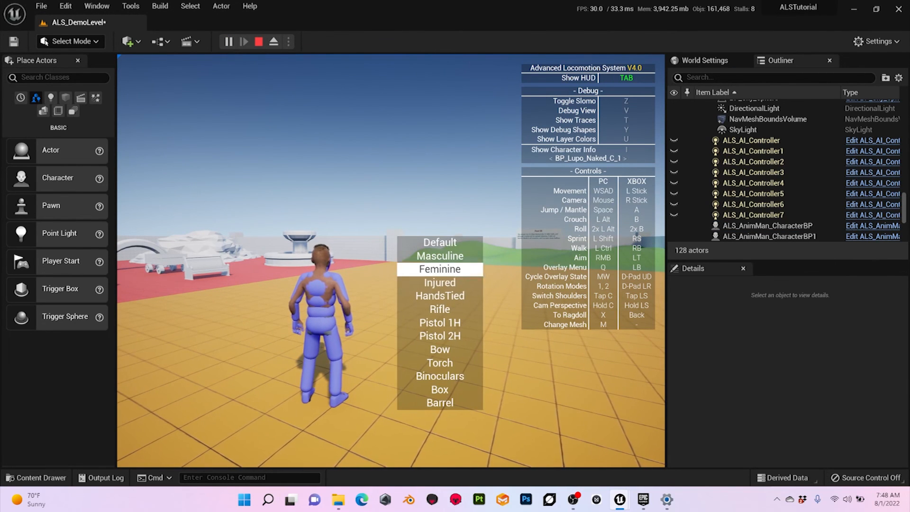
pyautogui.scroll(-1, 440, 362)
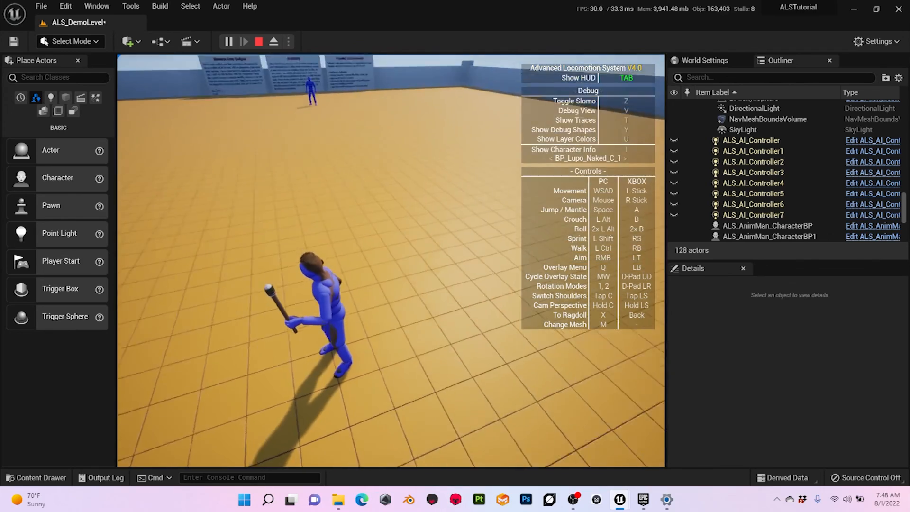
pyautogui.press('w')
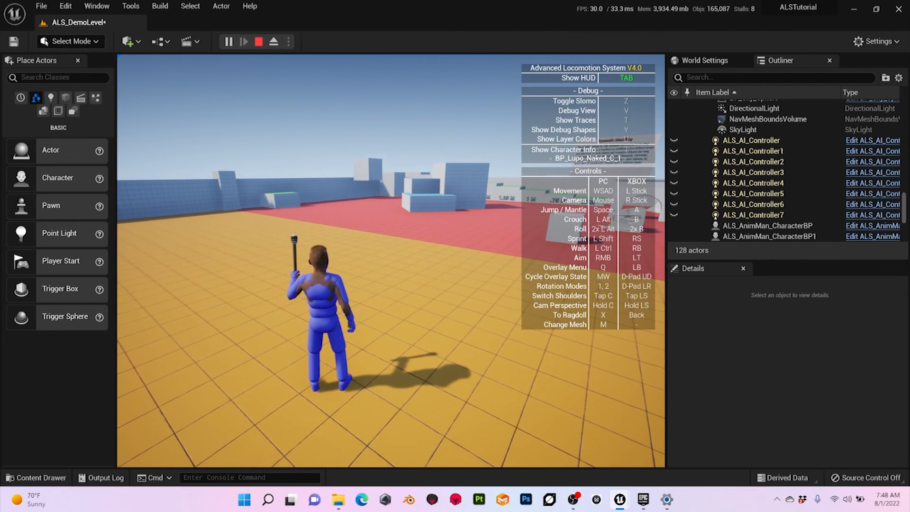
pyautogui.press('Escape')
pyautogui.hotkey('ctrl', 'space')
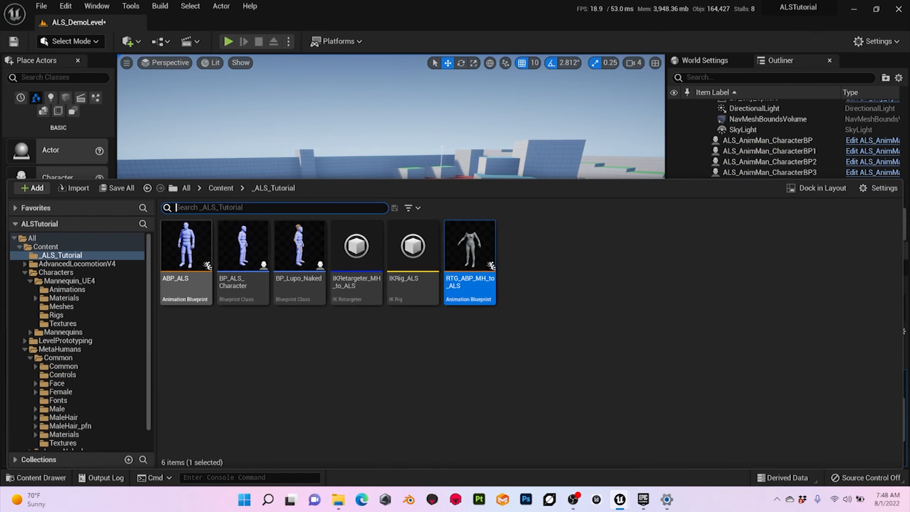
# - In BP_Lupo_Naked, turn off Visible for the Mesh (CharacterMesh0) component to hide the ALS mannequin, and compile and save the blueprint
pyautogui.doubleClick(298, 246)
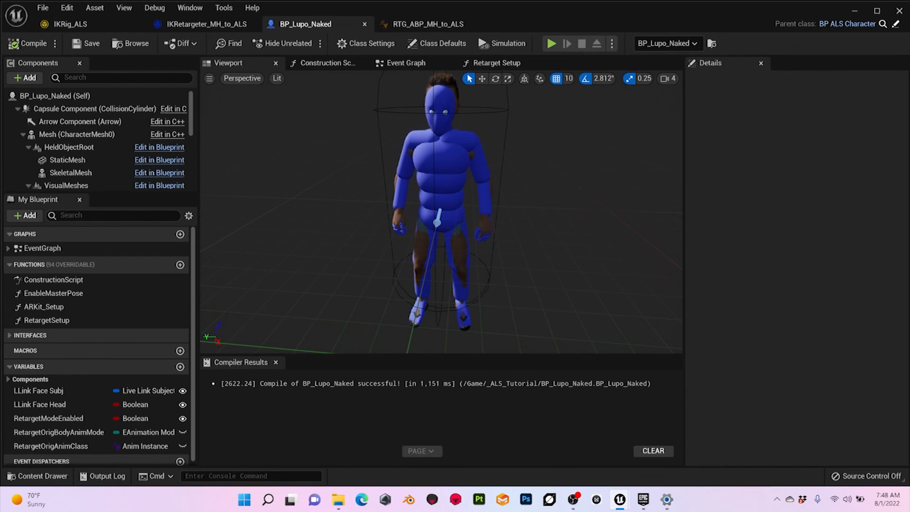
pyautogui.click(71, 134)
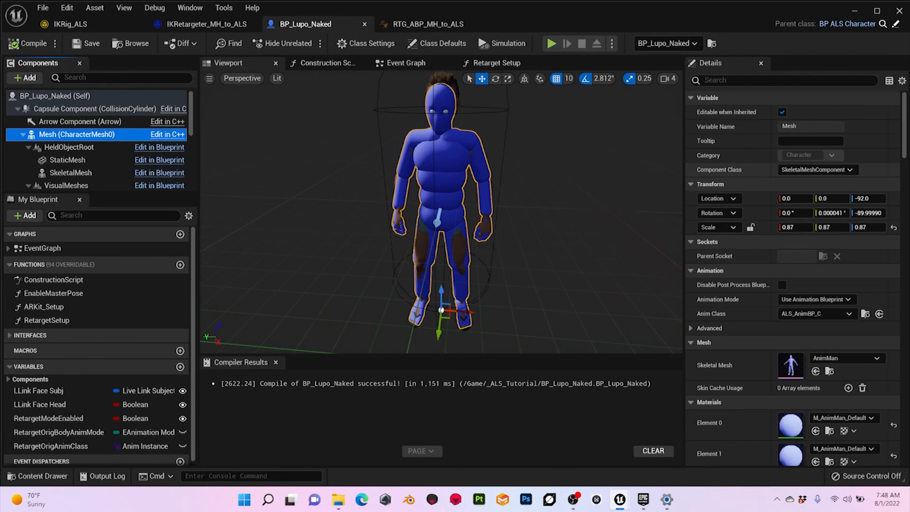
pyautogui.click(759, 81)
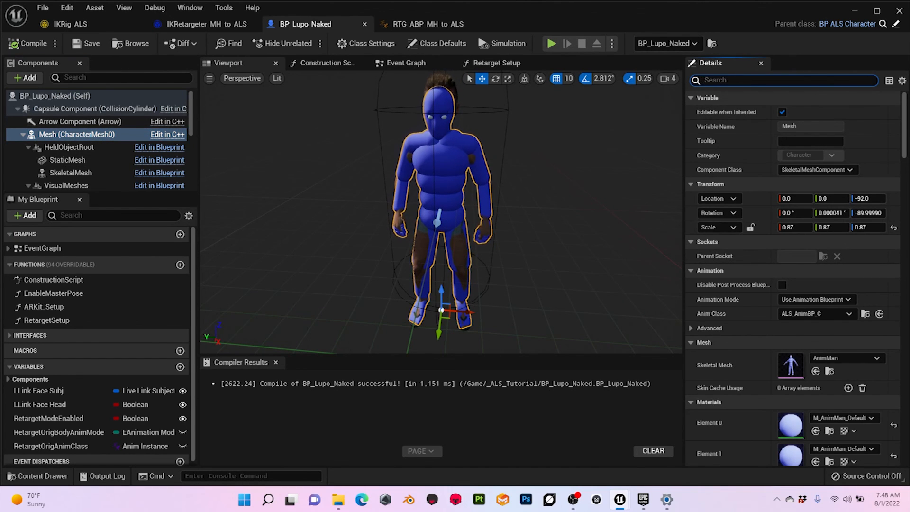
pyautogui.write('vis')
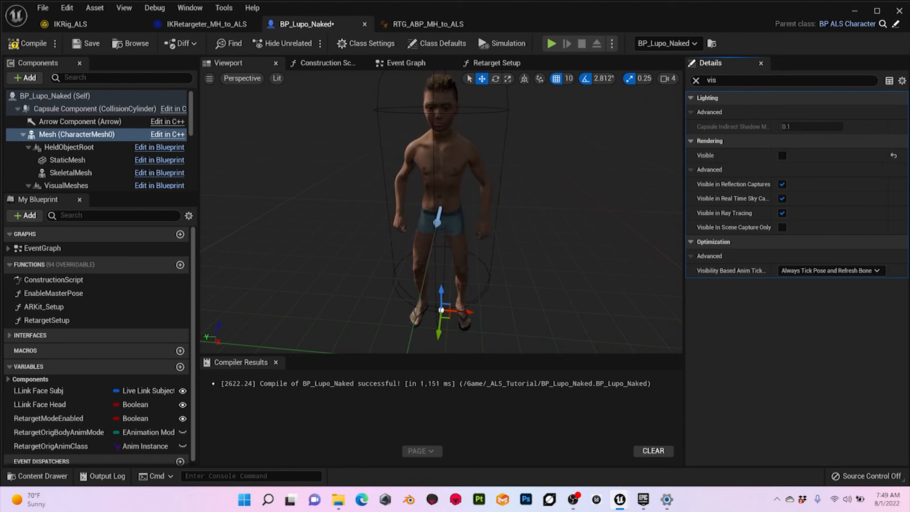
pyautogui.click(27, 44)
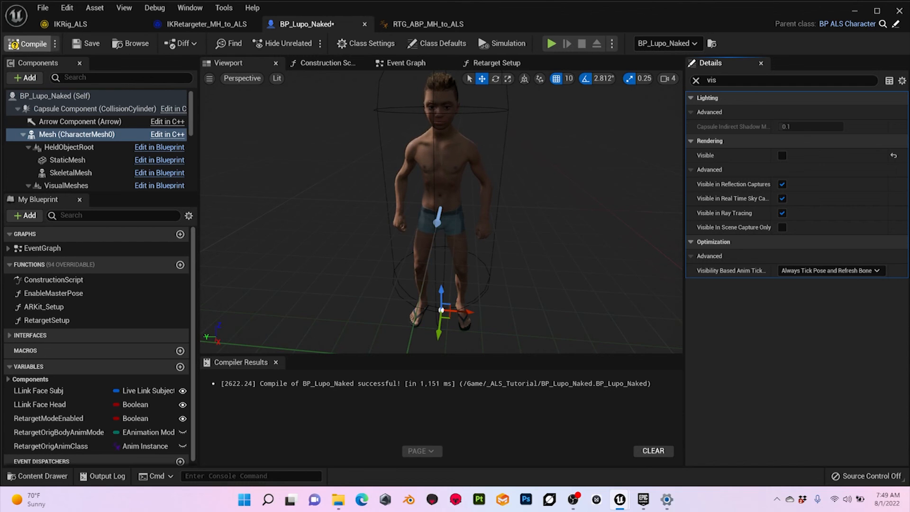
pyautogui.click(86, 43)
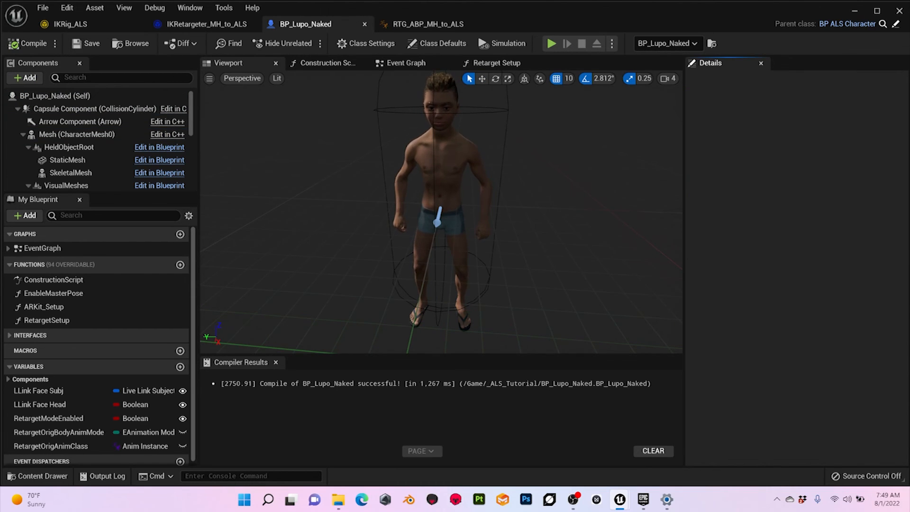
# - Play-test BP_Lupo_Naked in ALS_DemoLevel by running, rolling, and jumping or mantling up the stepped blocks
pyautogui.hotkey('alt', 'Tab')
pyautogui.hotkey('alt', 'p')
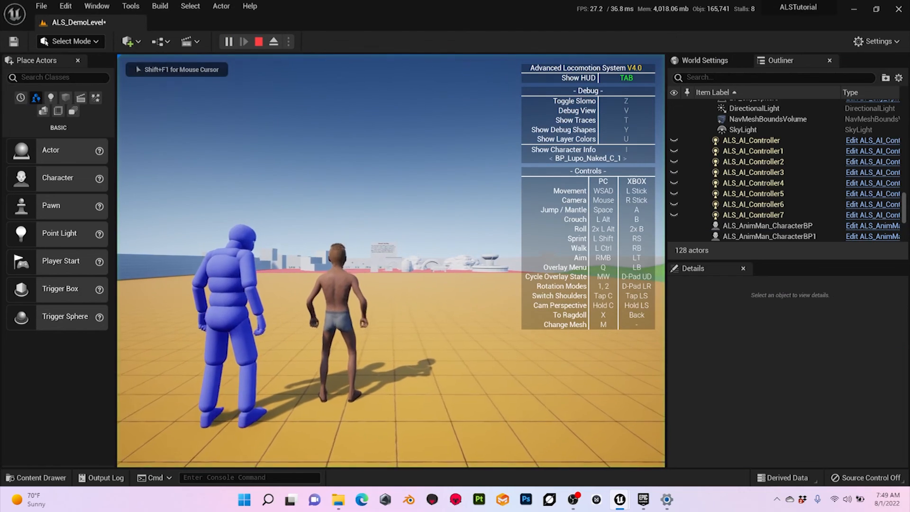
pyautogui.press('d')
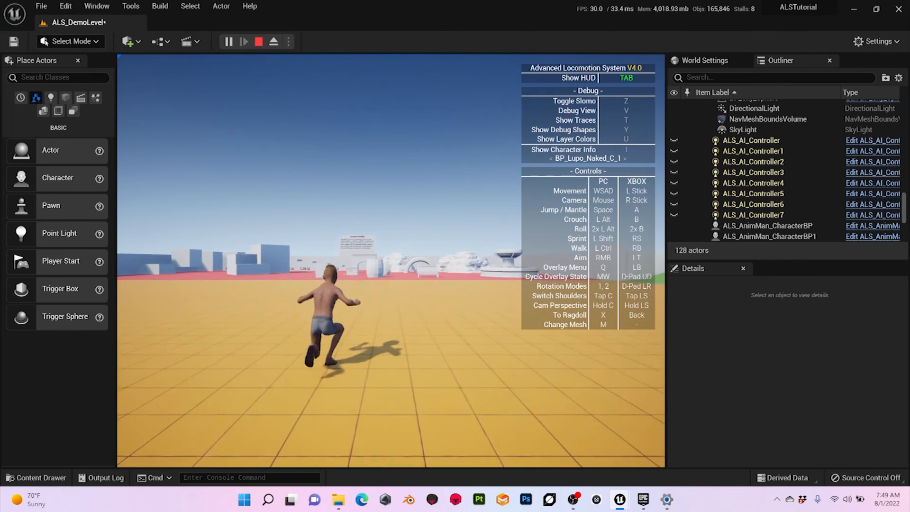
pyautogui.press('alt')
pyautogui.press('alt')
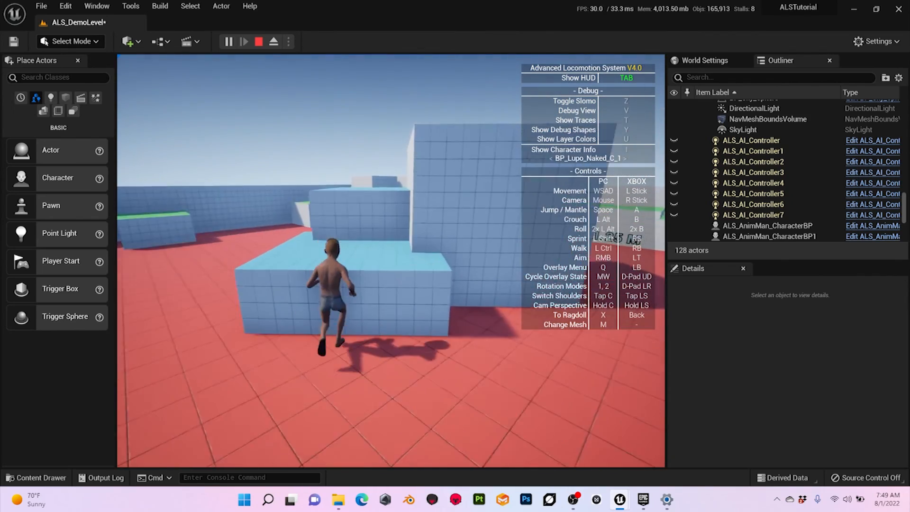
pyautogui.press('space')
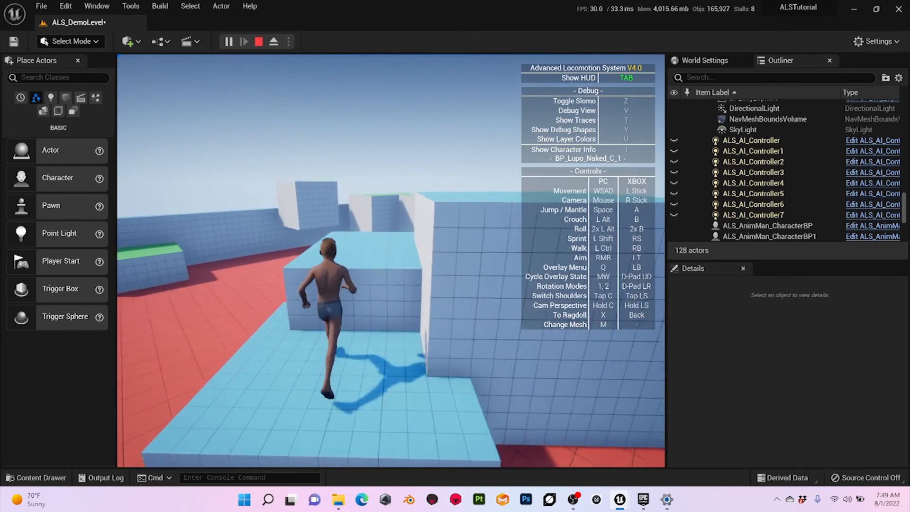
pyautogui.press('space')
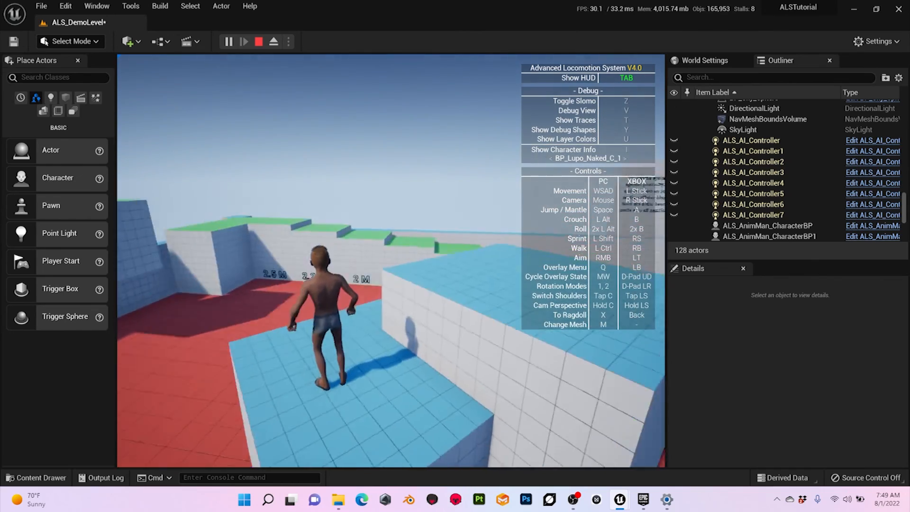